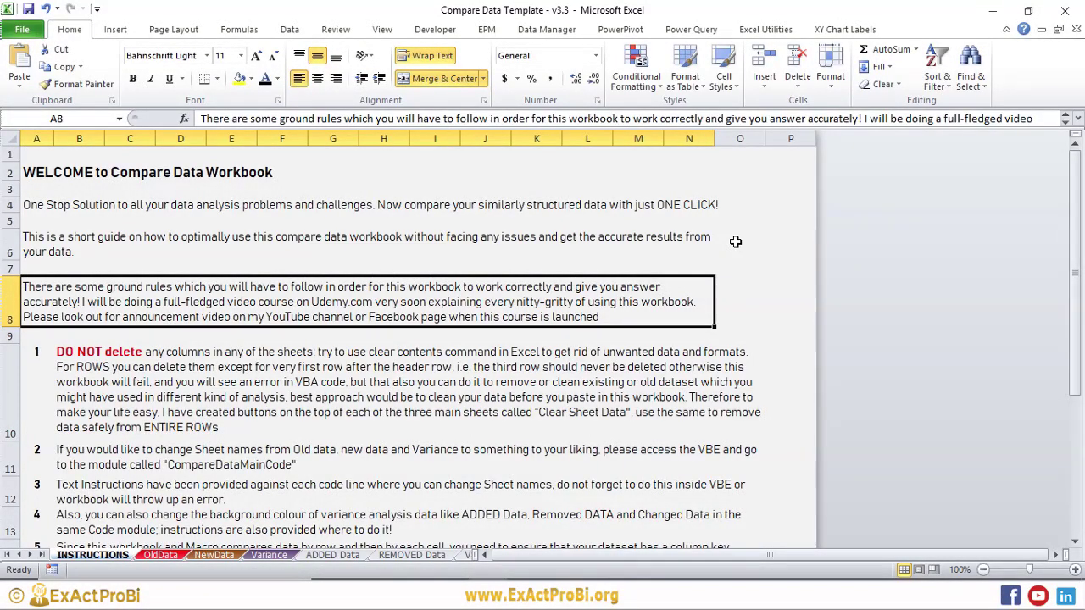
# Read through the ground rules on the INSTRUCTIONS sheet, from the welcome text down to the copyright note
pyautogui.click(323, 383)
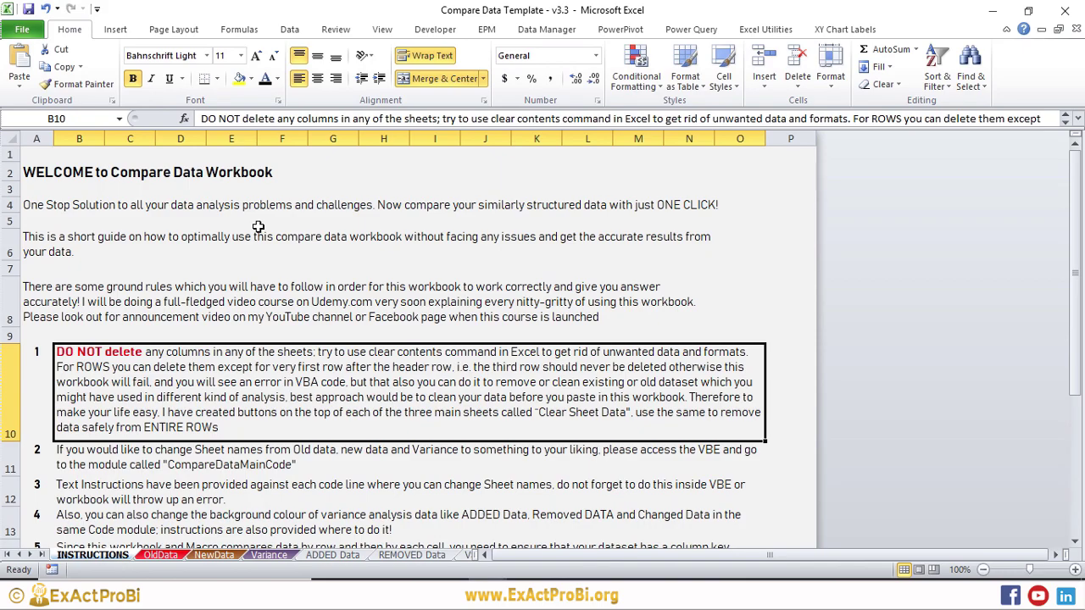
pyautogui.scroll(-3, 258, 227)
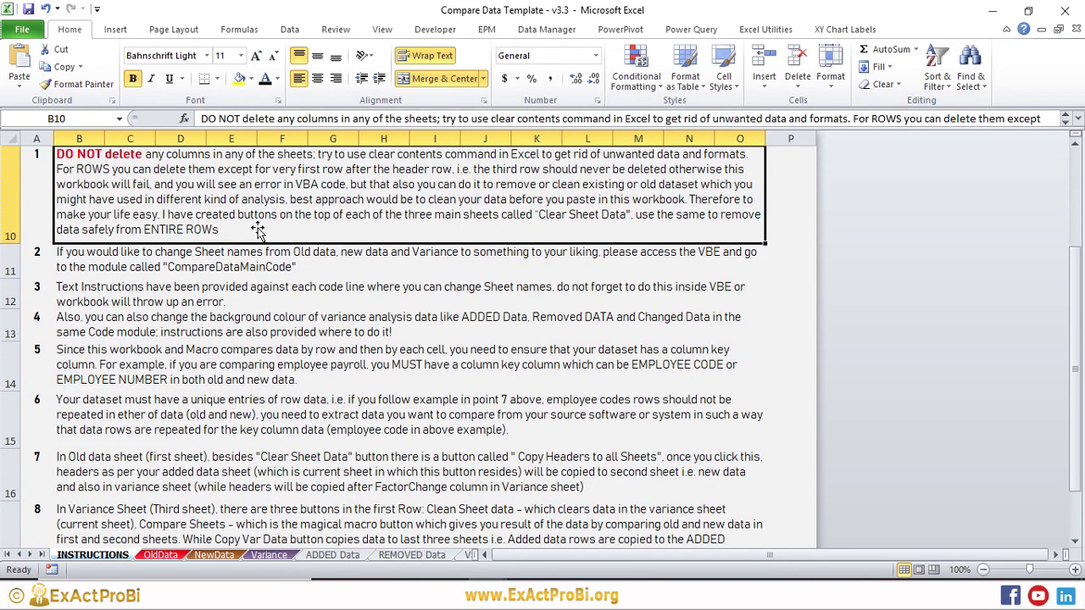
pyautogui.scroll(3, 255, 233)
pyautogui.click(94, 206)
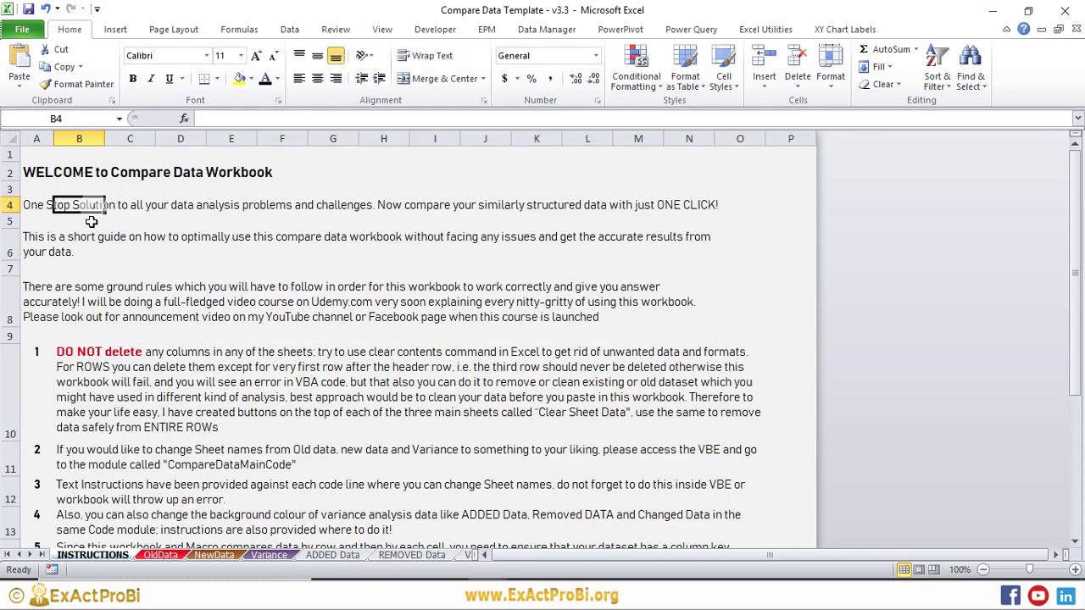
pyautogui.scroll(-1, 108, 294)
pyautogui.scroll(-7, 109, 294)
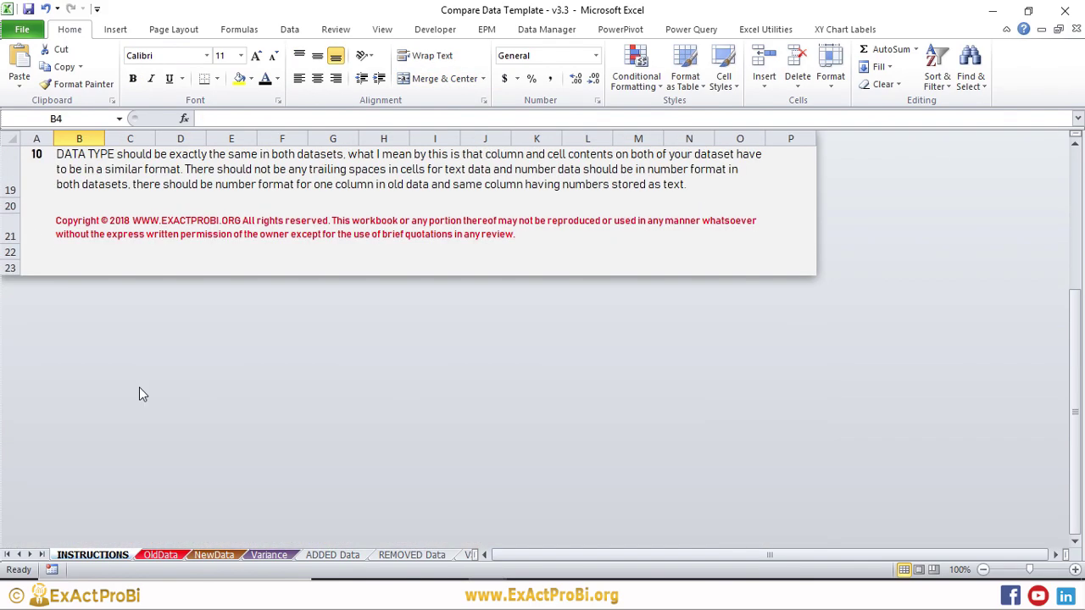
pyautogui.scroll(6, 139, 388)
pyautogui.scroll(2, 141, 391)
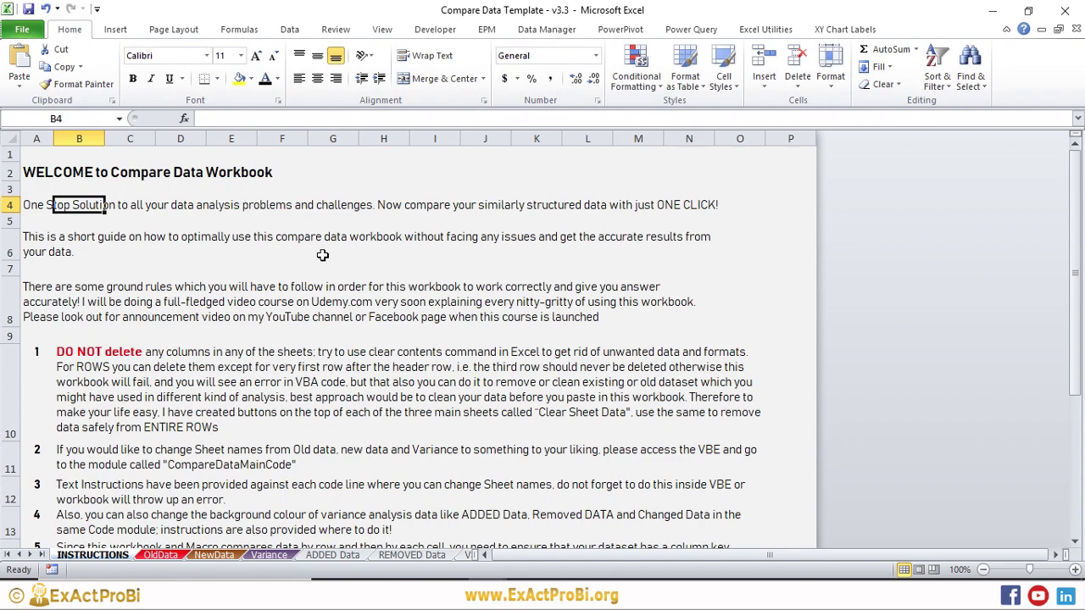
# Look over the OldData, NewData and Variance sheets and return to the INSTRUCTIONS sheet
pyautogui.click(161, 554)
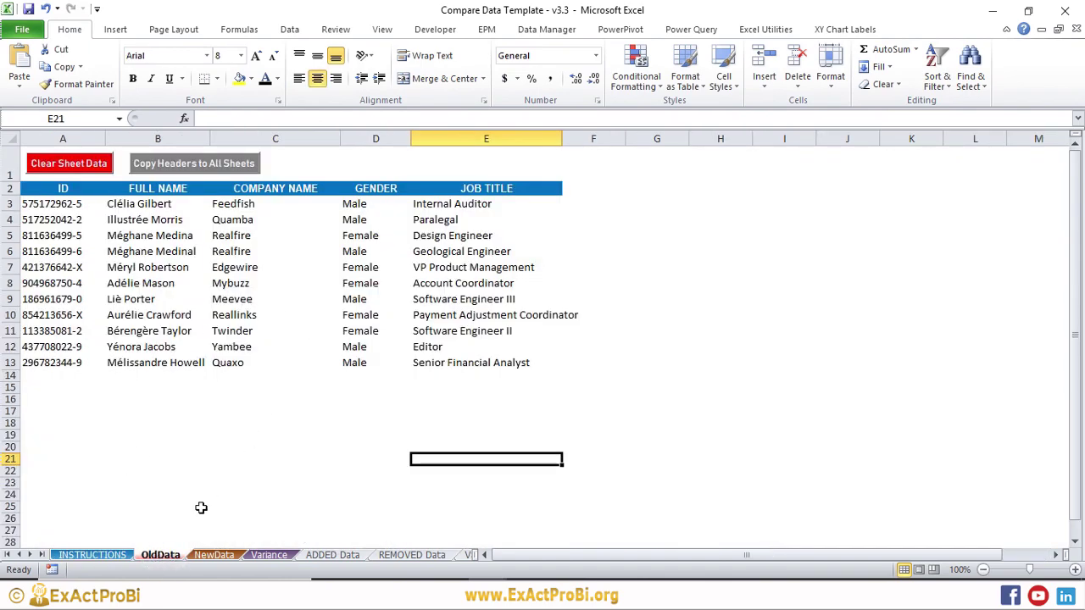
pyautogui.click(214, 554)
pyautogui.click(269, 555)
pyautogui.click(214, 555)
pyautogui.hotkey('ctrl', 'pageup')
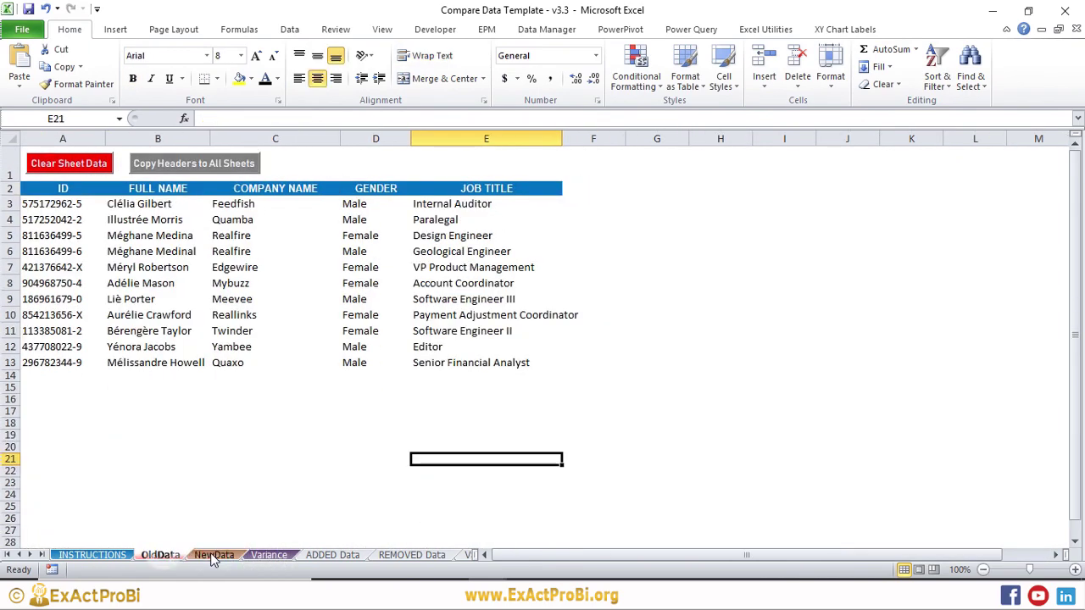
pyautogui.hotkey('ctrl', 'pagedown')
pyautogui.hotkey('ctrl', 'pagedown')
pyautogui.hotkey('ctrl', 'pageup')
pyautogui.hotkey('ctrl', 'pageup')
pyautogui.hotkey('ctrl', 'pageup')
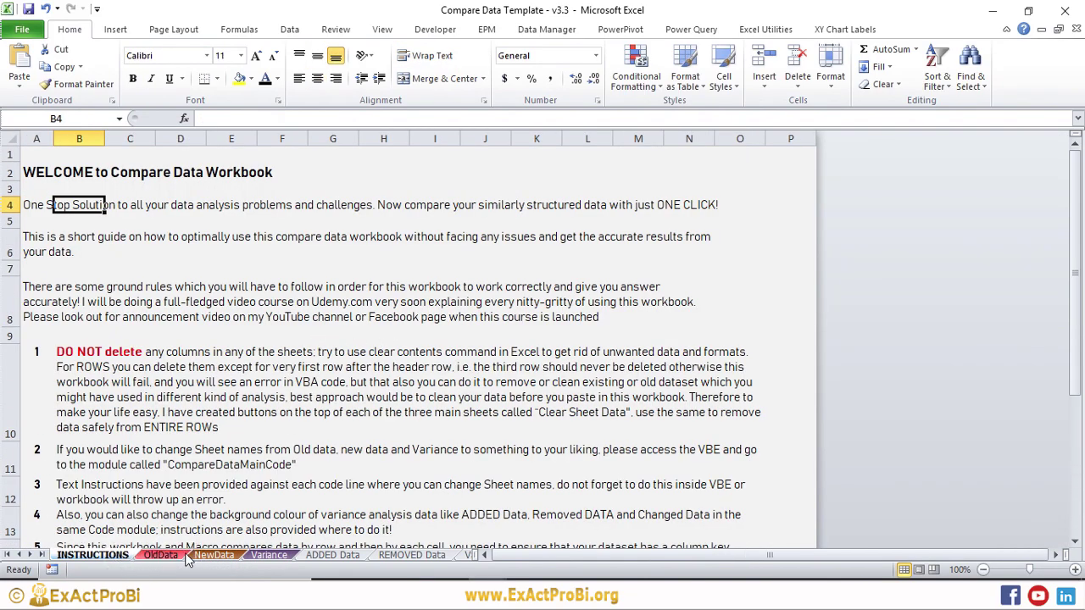
# View the OldData and NewData records and examine the Factor Change entries on the Variance sheet
pyautogui.click(160, 555)
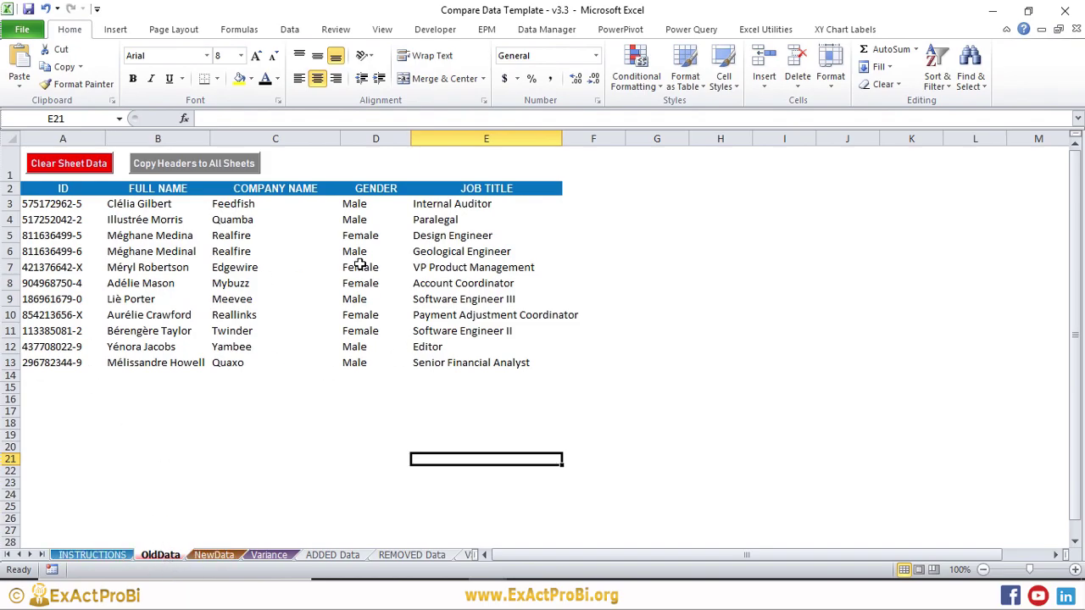
pyautogui.click(92, 554)
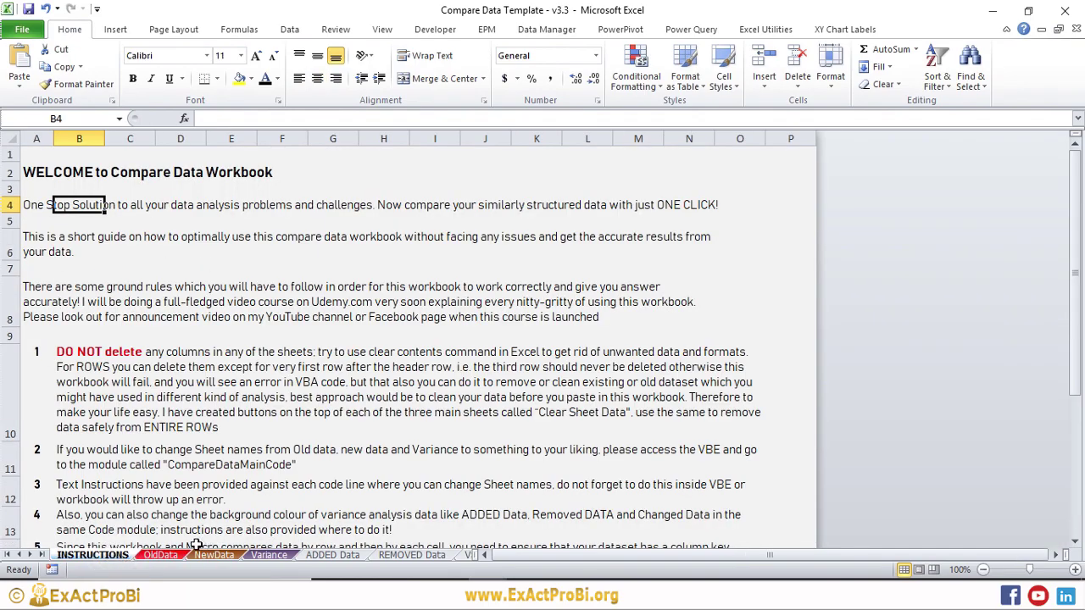
pyautogui.click(160, 554)
pyautogui.click(212, 556)
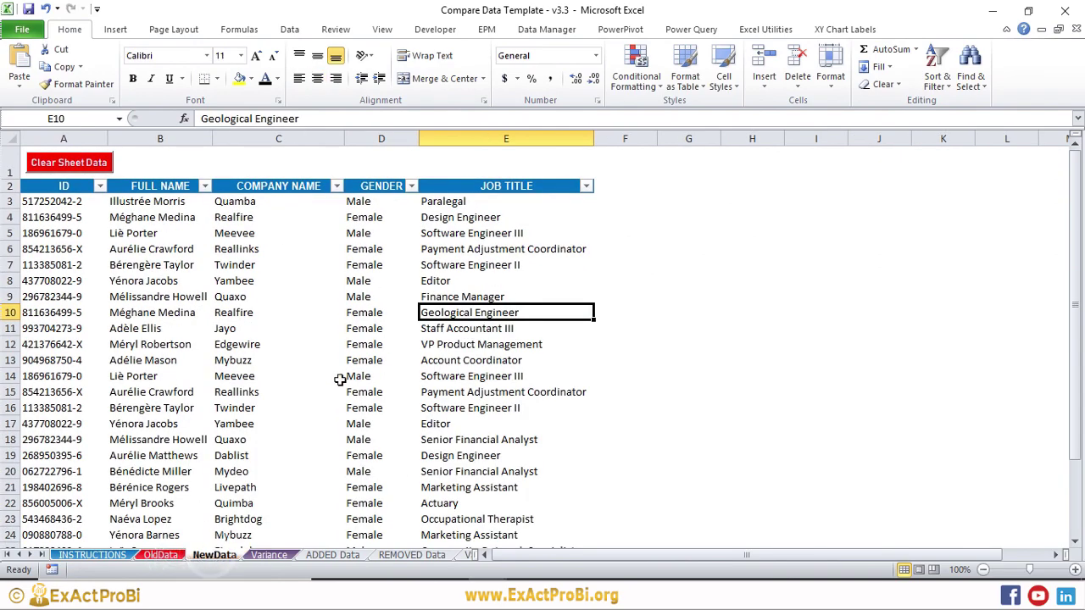
pyautogui.click(269, 555)
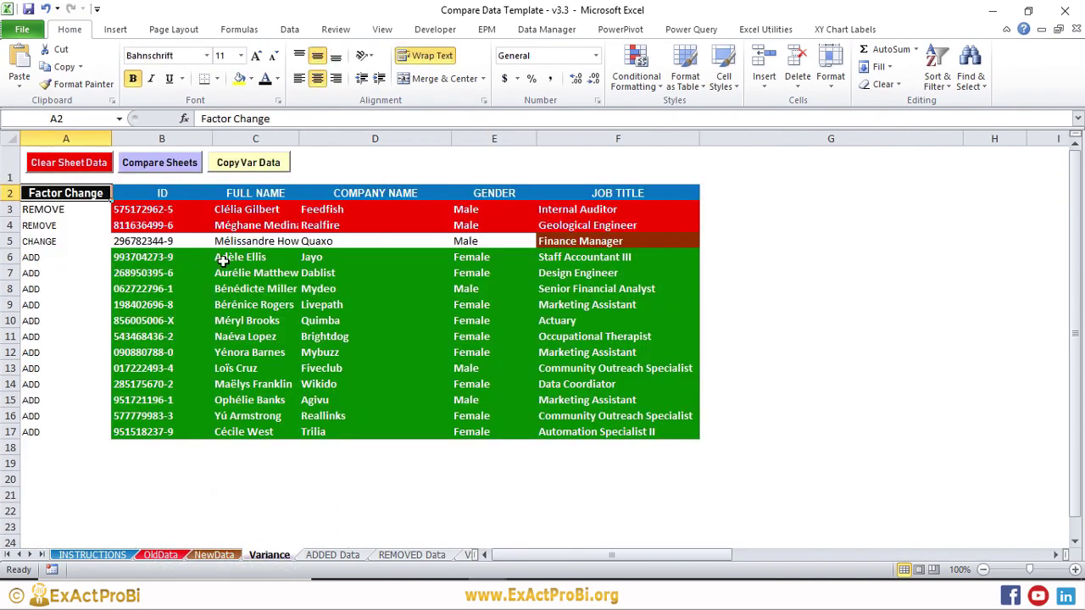
pyautogui.click(38, 241)
pyautogui.click(43, 257)
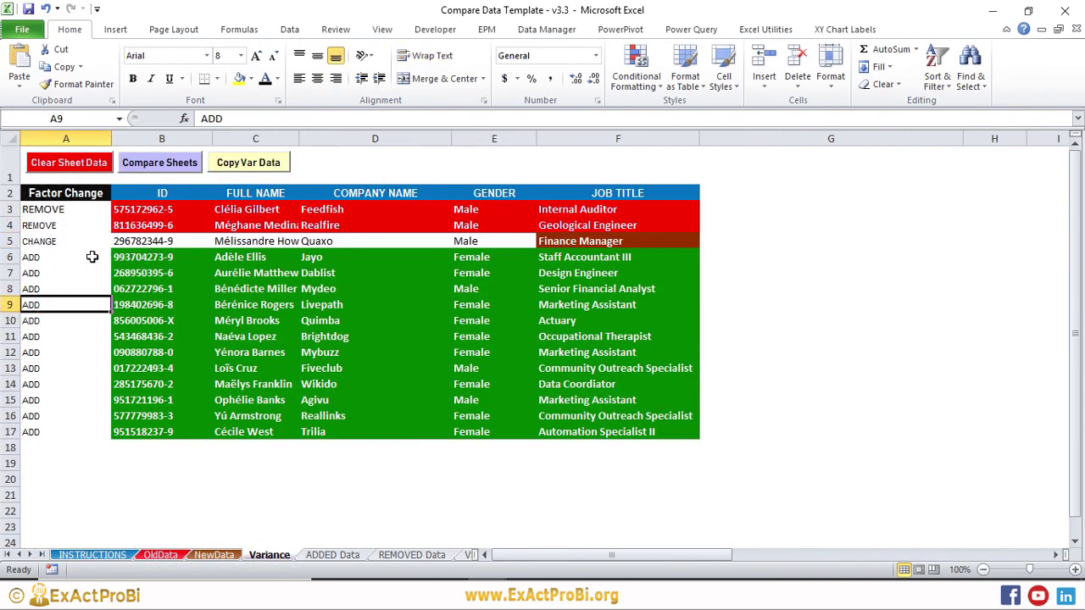
# Examine the OldData column headers one by one, from ID through FULL NAME, COMPANY NAME and GENDER to JOB TITLE
pyautogui.click(213, 555)
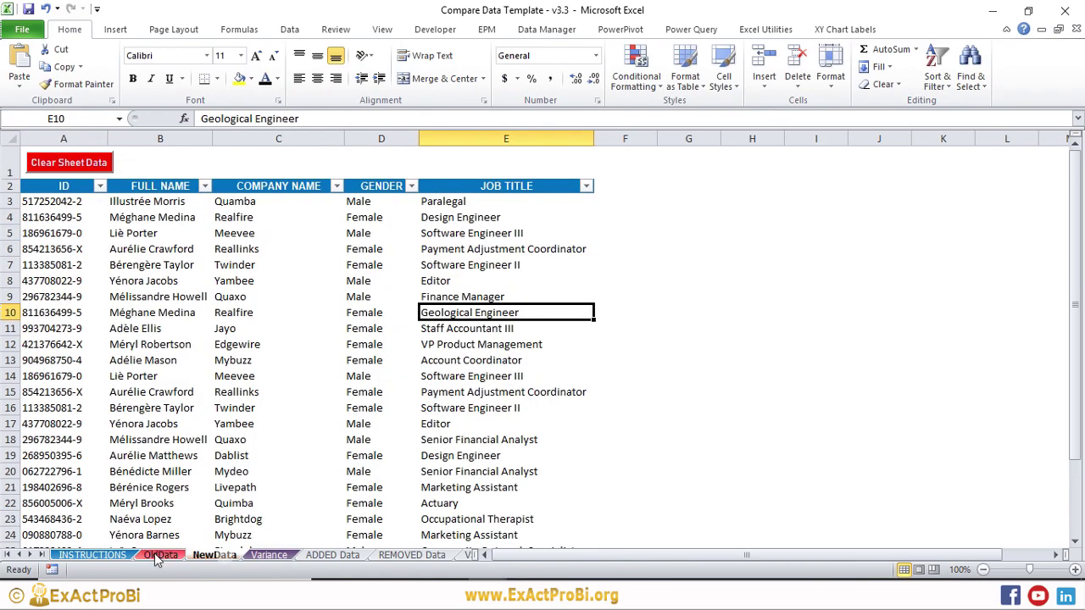
pyautogui.click(160, 554)
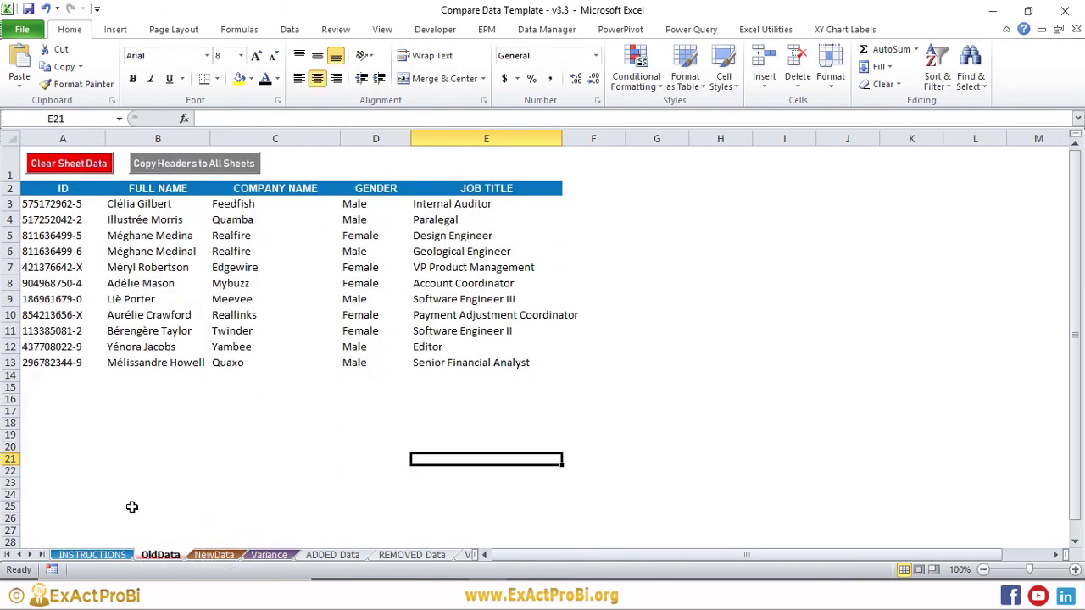
pyautogui.click(139, 186)
pyautogui.click(66, 188)
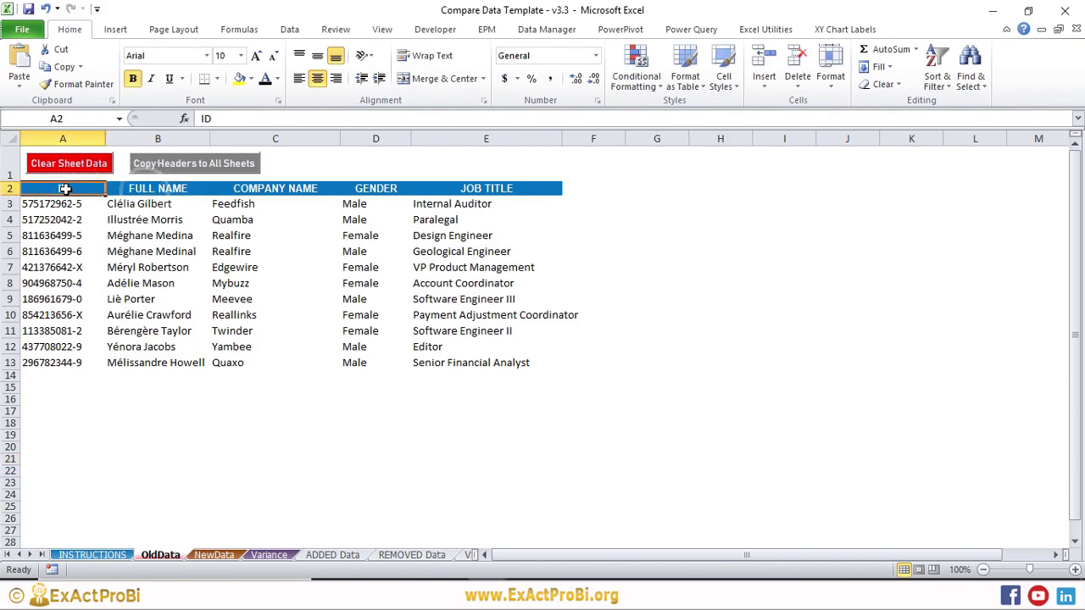
pyautogui.click(140, 189)
pyautogui.click(271, 188)
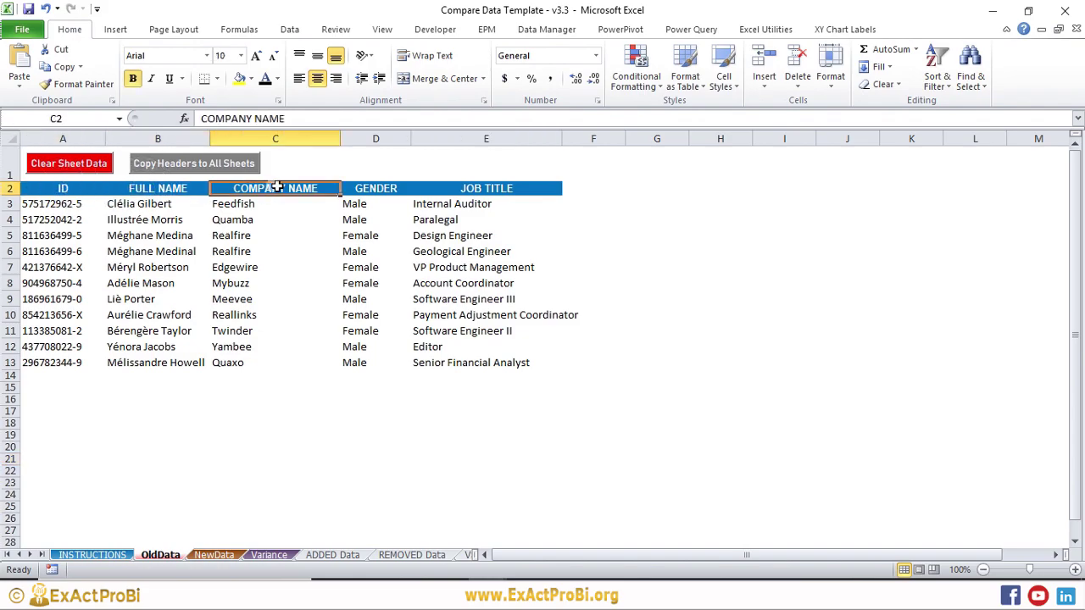
pyautogui.click(371, 190)
pyautogui.click(464, 187)
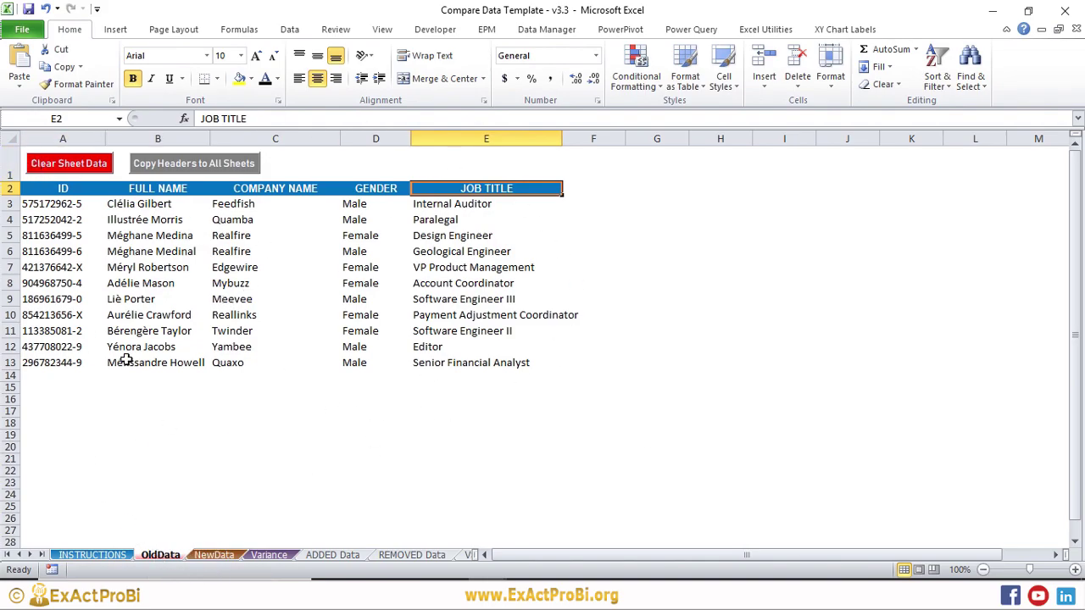
# Examine the NewData records and check each column header from ID to JOB TITLE against the OldData layout
pyautogui.click(214, 555)
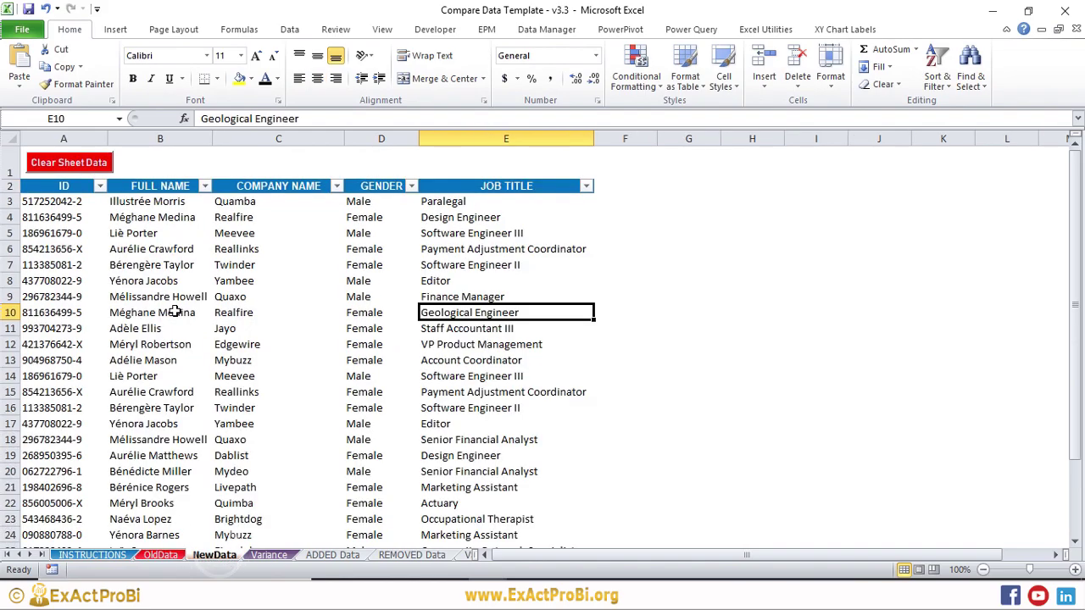
pyautogui.scroll(-5, 162, 424)
pyautogui.scroll(5, 167, 441)
pyautogui.click(68, 188)
pyautogui.click(159, 187)
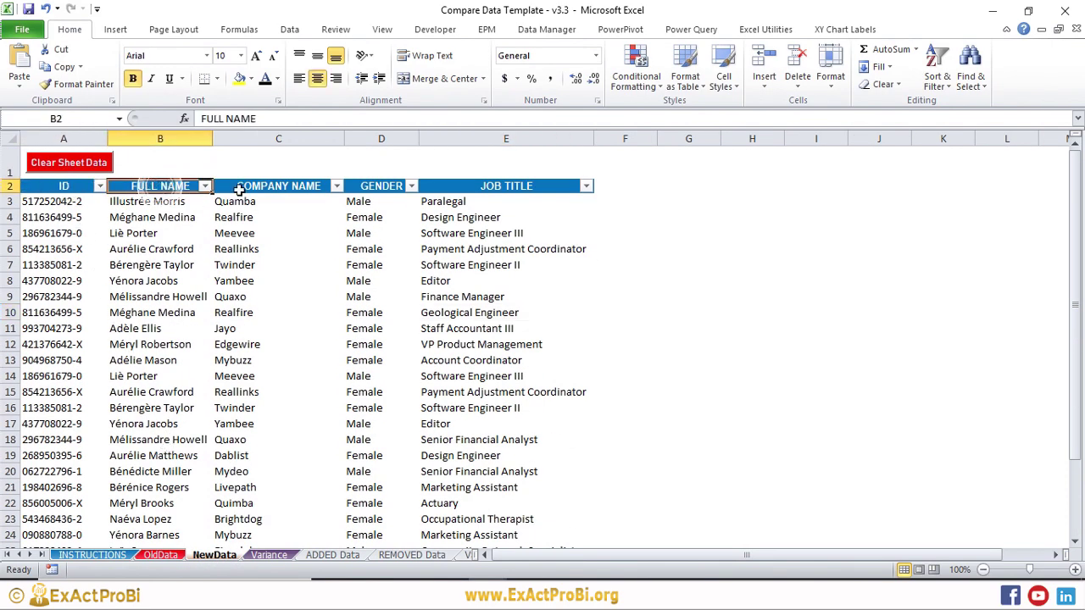
pyautogui.click(273, 187)
pyautogui.click(376, 186)
pyautogui.click(469, 188)
pyautogui.click(69, 188)
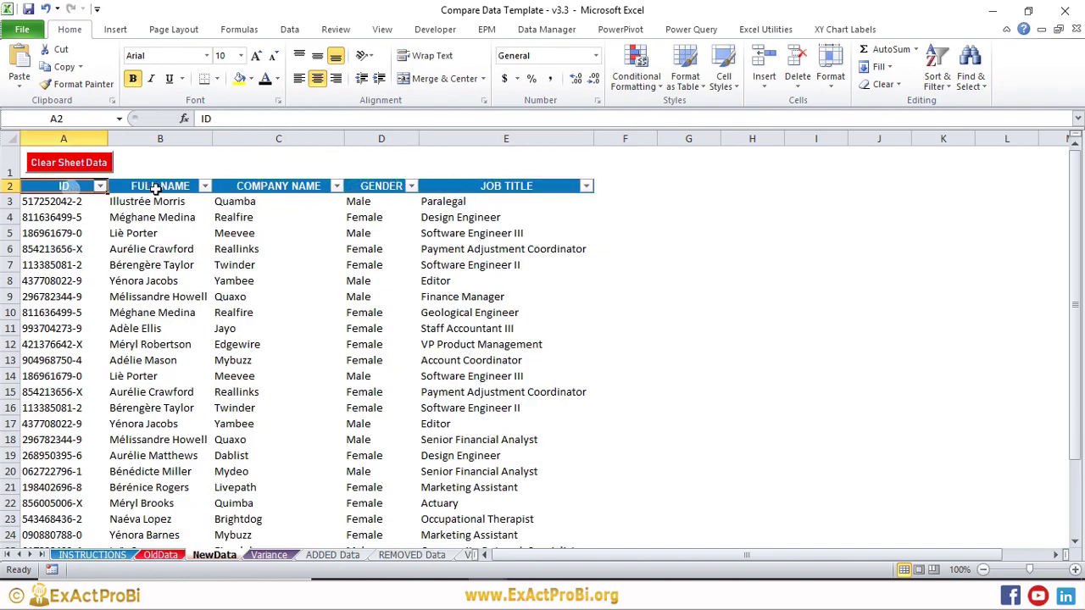
pyautogui.click(161, 188)
pyautogui.click(255, 187)
pyautogui.click(367, 188)
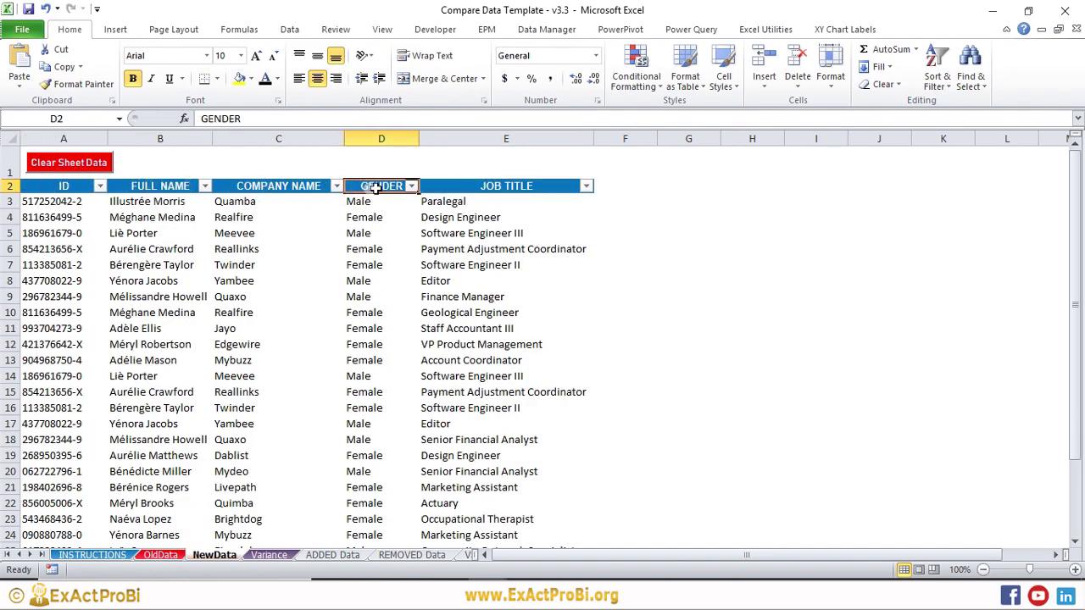
pyautogui.click(483, 187)
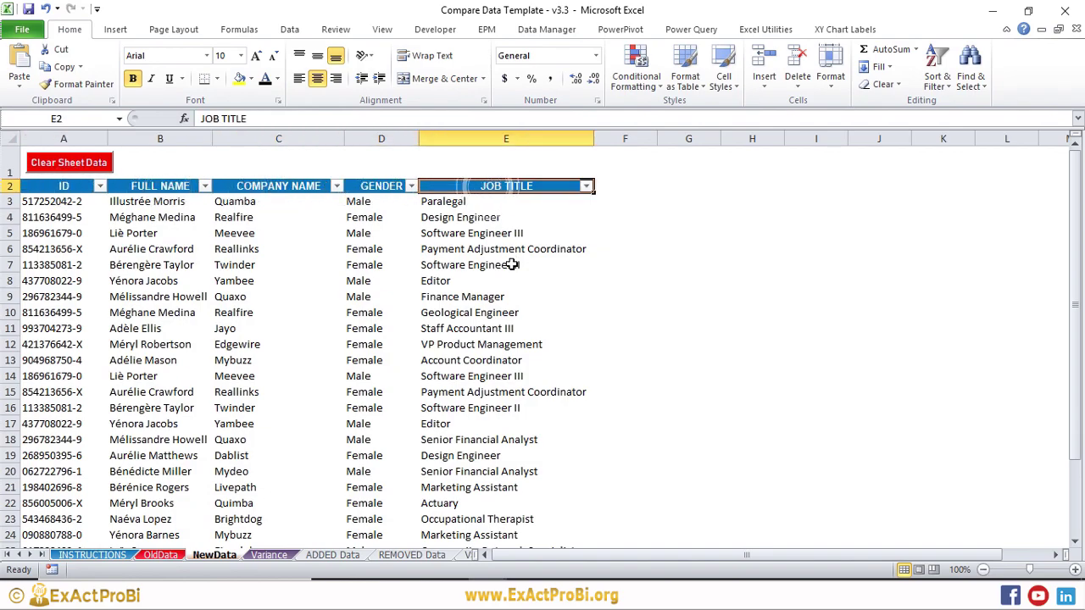
# Compare the column structure of OldData and NewData, selecting columns A to E on the sheets
pyautogui.click(160, 554)
pyautogui.click(211, 555)
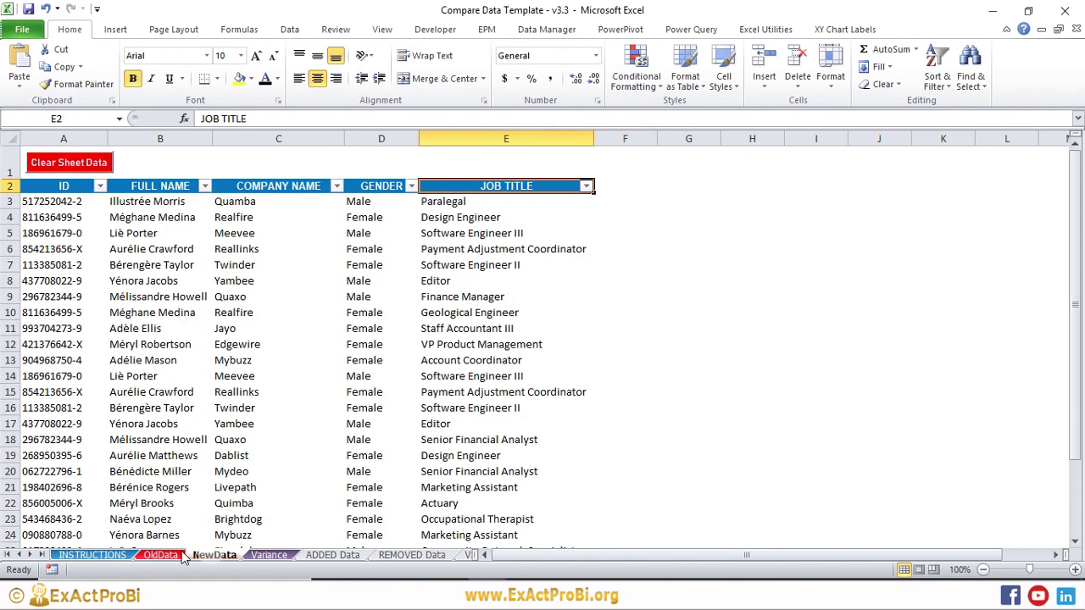
pyautogui.click(161, 554)
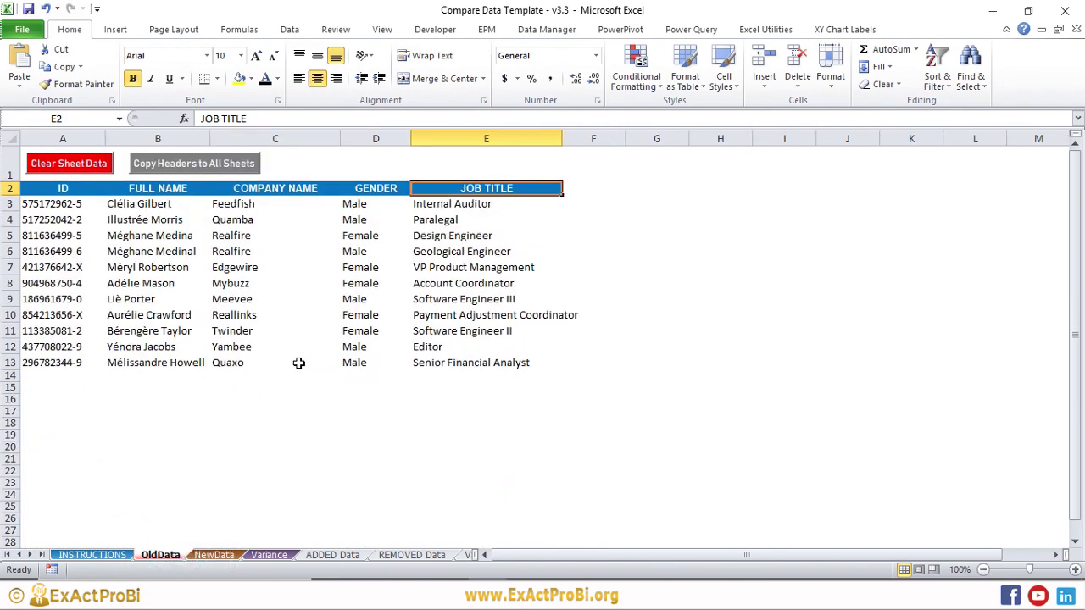
pyautogui.moveTo(73, 131); pyautogui.dragTo(451, 188)
pyautogui.click(212, 555)
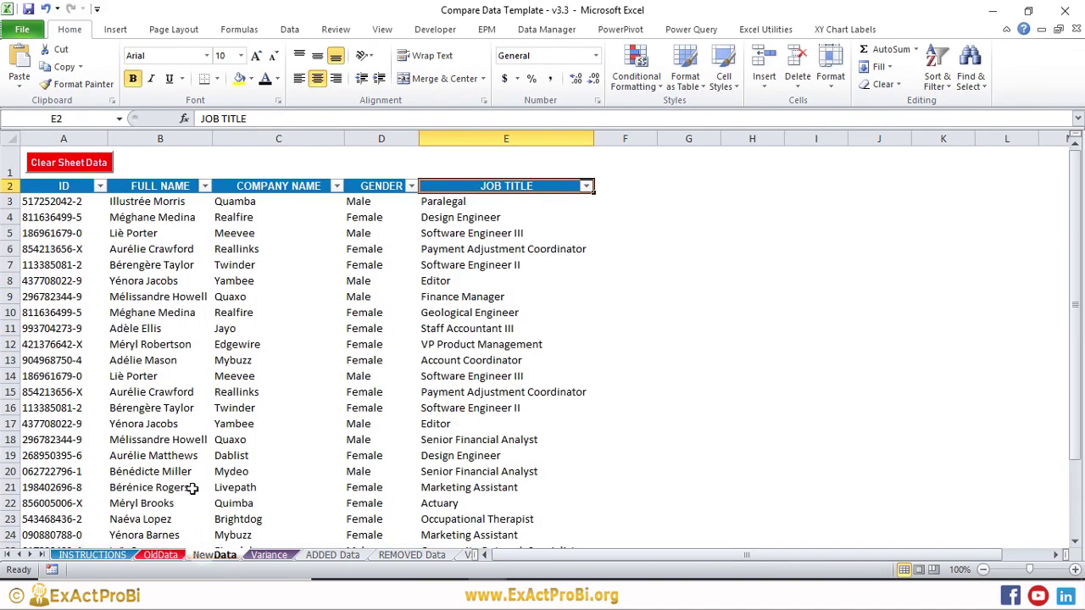
pyautogui.click(157, 471)
pyautogui.moveTo(66, 135); pyautogui.dragTo(594, 138)
pyautogui.hotkey('ctrl', 'pageup')
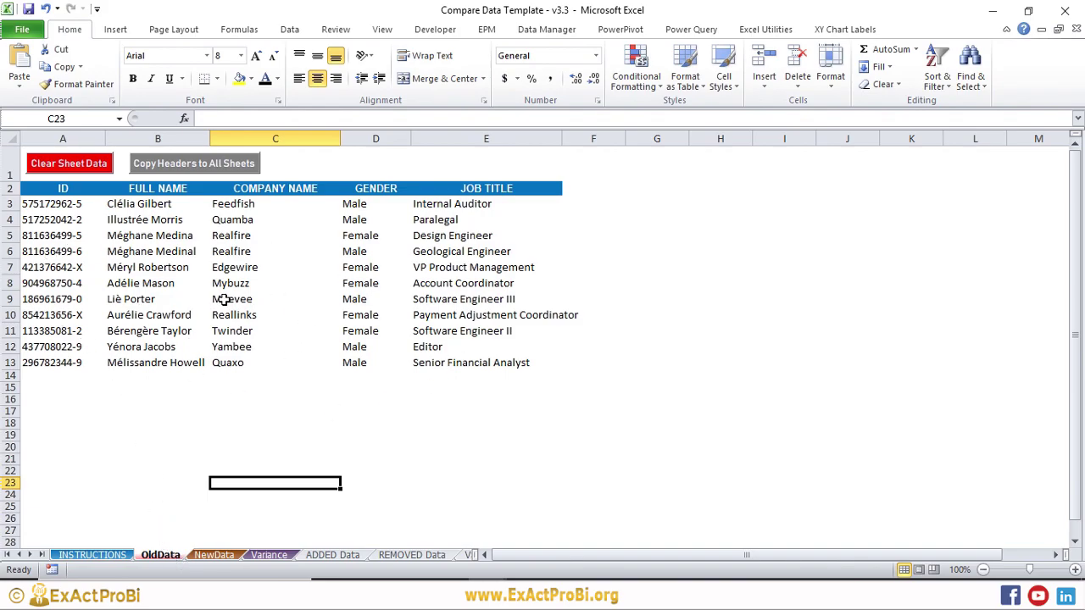
# Examine the employee records on the NewData sheet, including the job titles in E6:E16
pyautogui.click(214, 555)
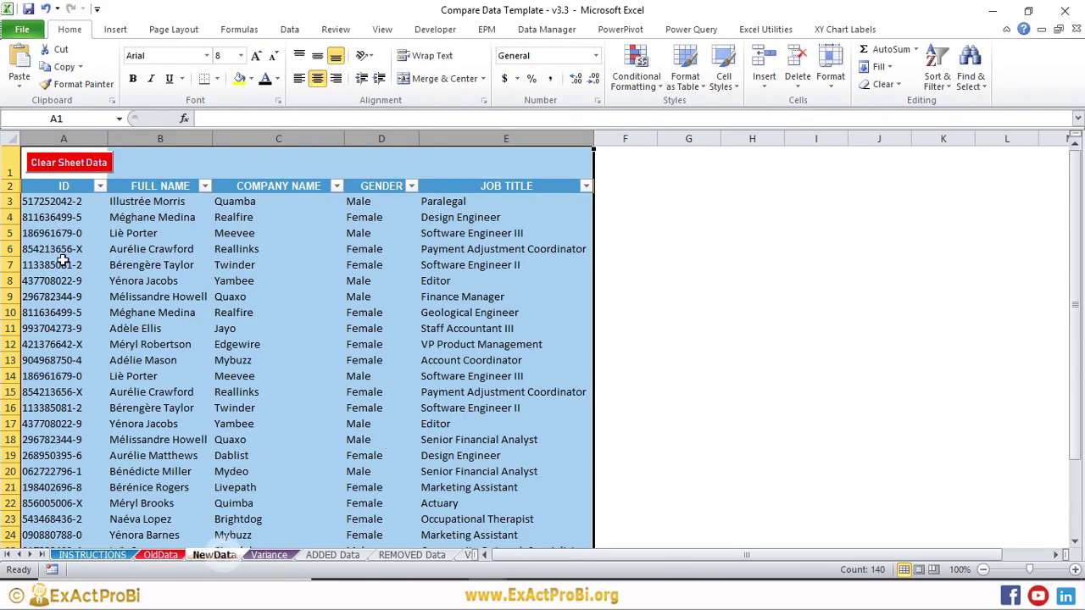
pyautogui.click(199, 376)
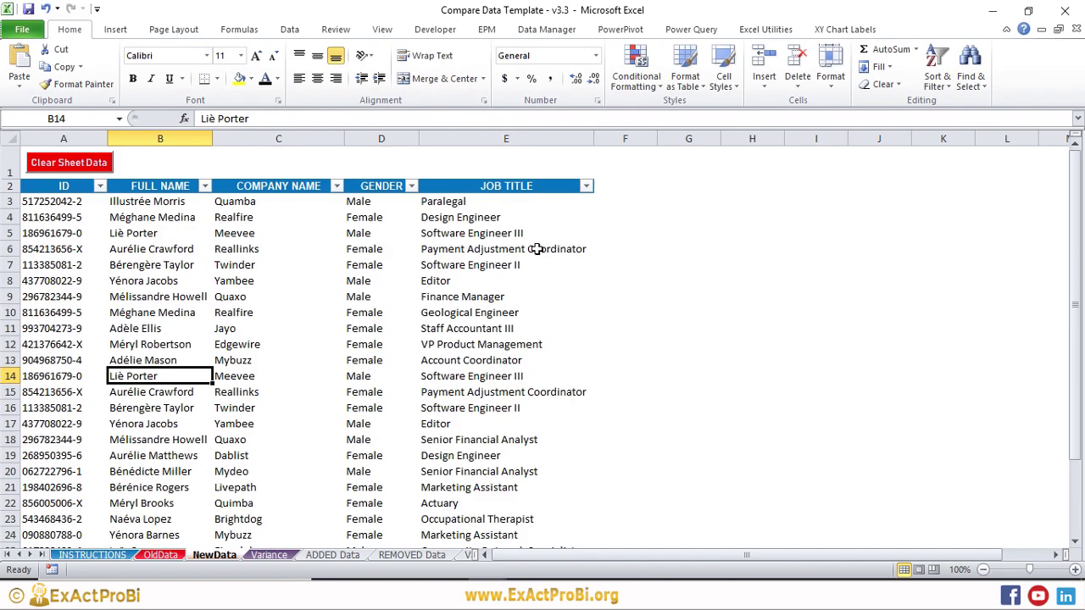
pyautogui.click(464, 328)
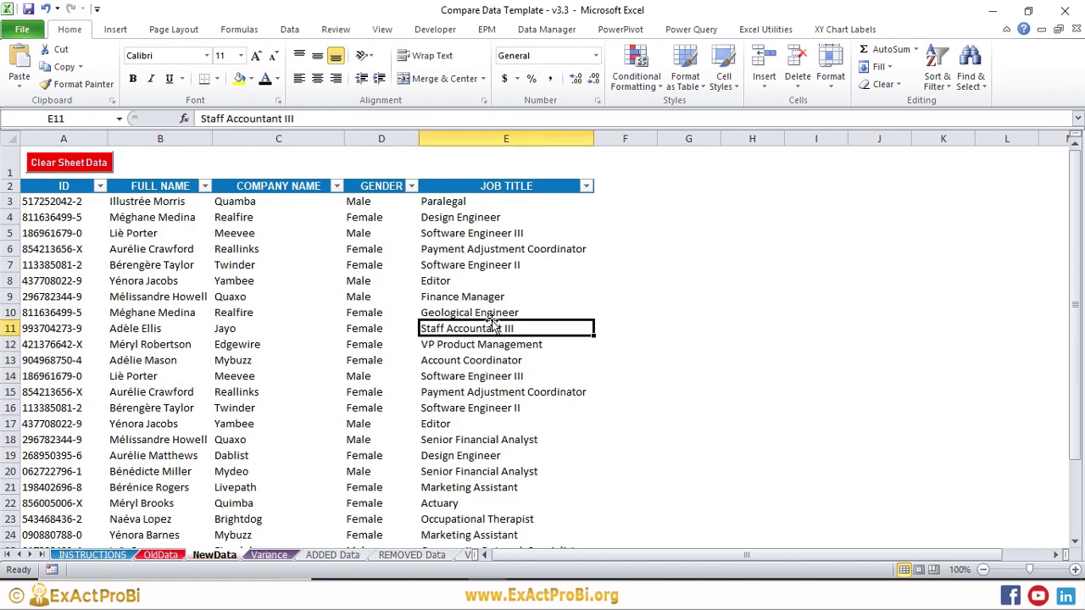
pyautogui.scroll(-3, 475, 322)
pyautogui.scroll(3, 191, 203)
pyautogui.click(381, 296)
pyautogui.moveTo(496, 250); pyautogui.dragTo(424, 412)
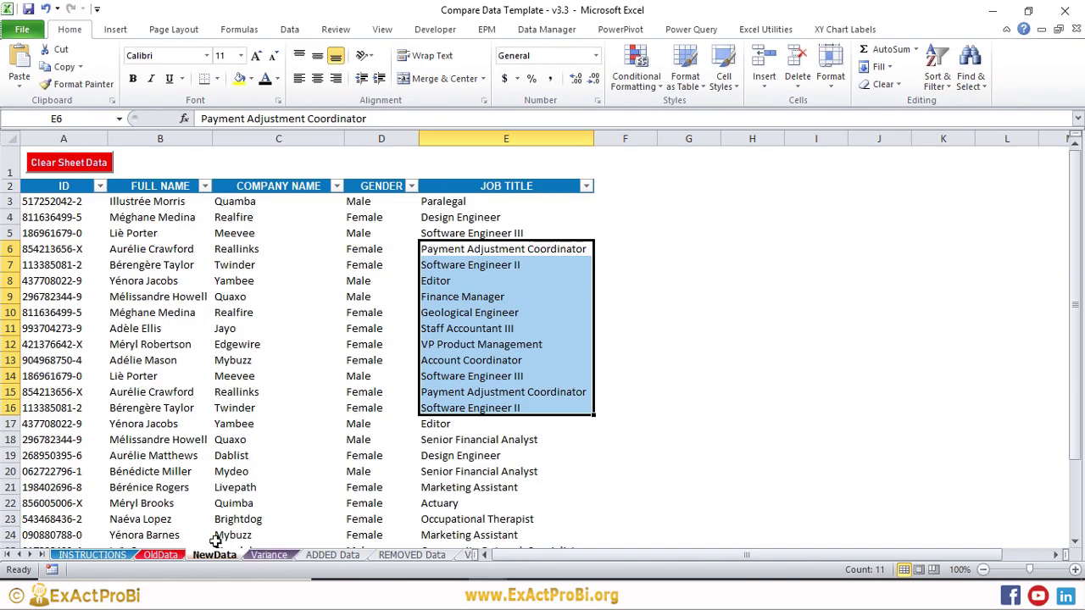
# Clear the existing results from the Variance sheet and run the Compare Sheets macro again
pyautogui.click(269, 555)
pyautogui.click(146, 288)
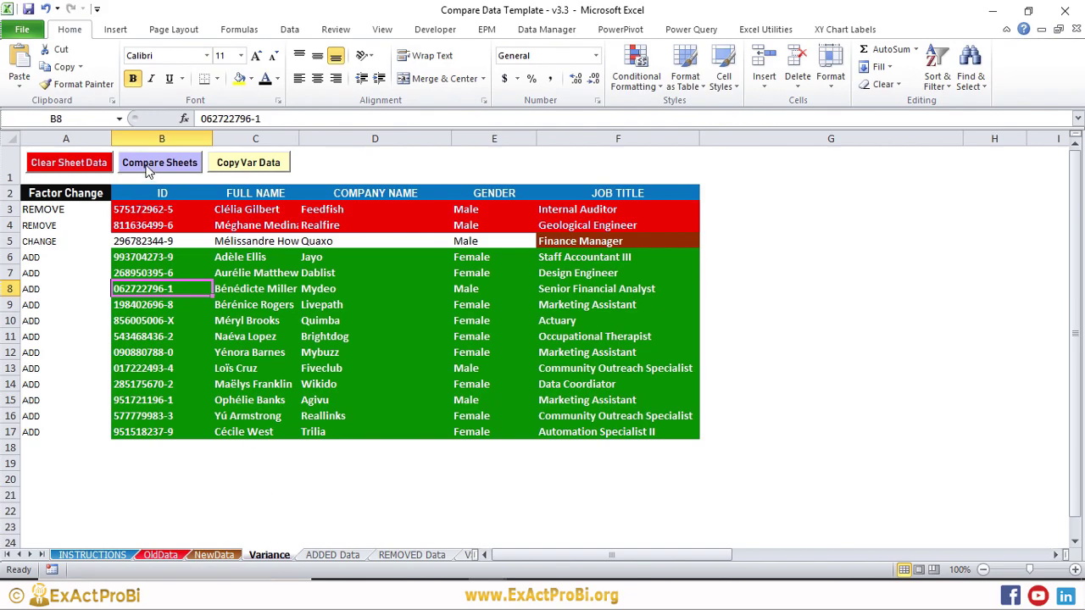
pyautogui.click(77, 171)
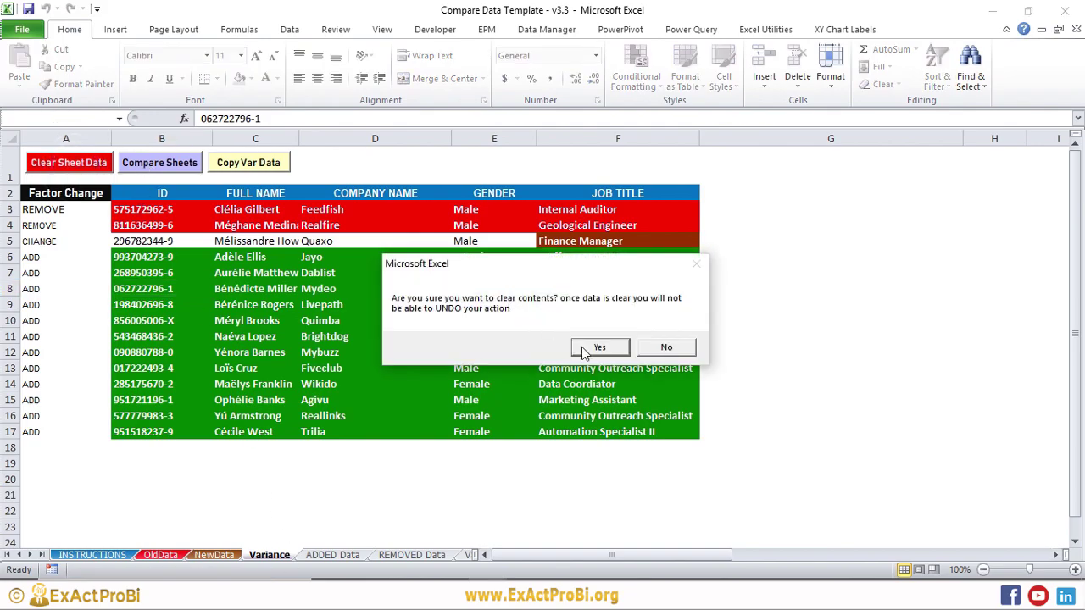
pyautogui.press('Return')
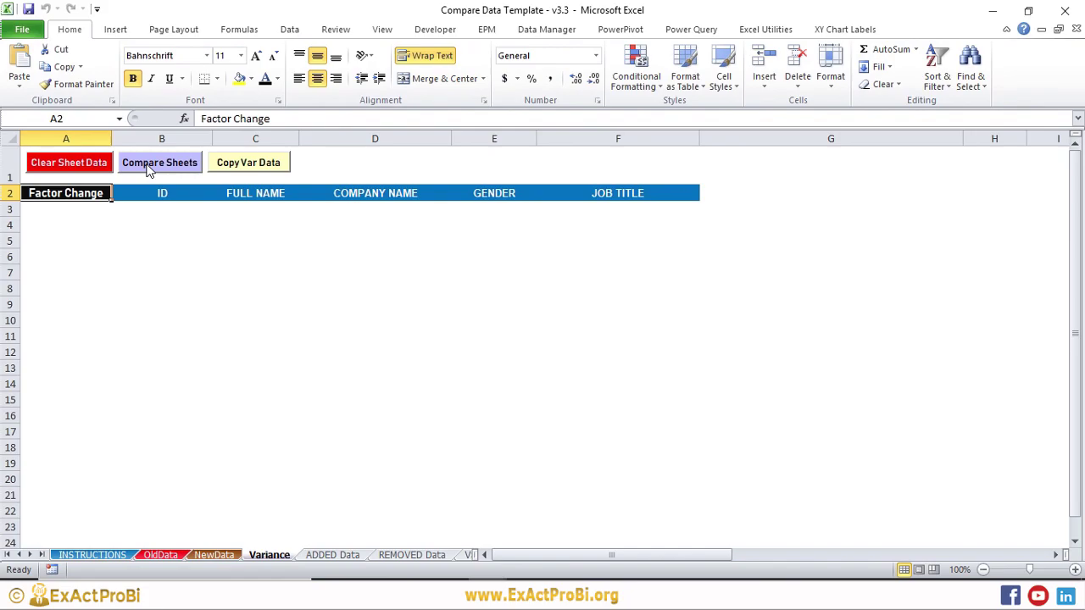
pyautogui.click(148, 169)
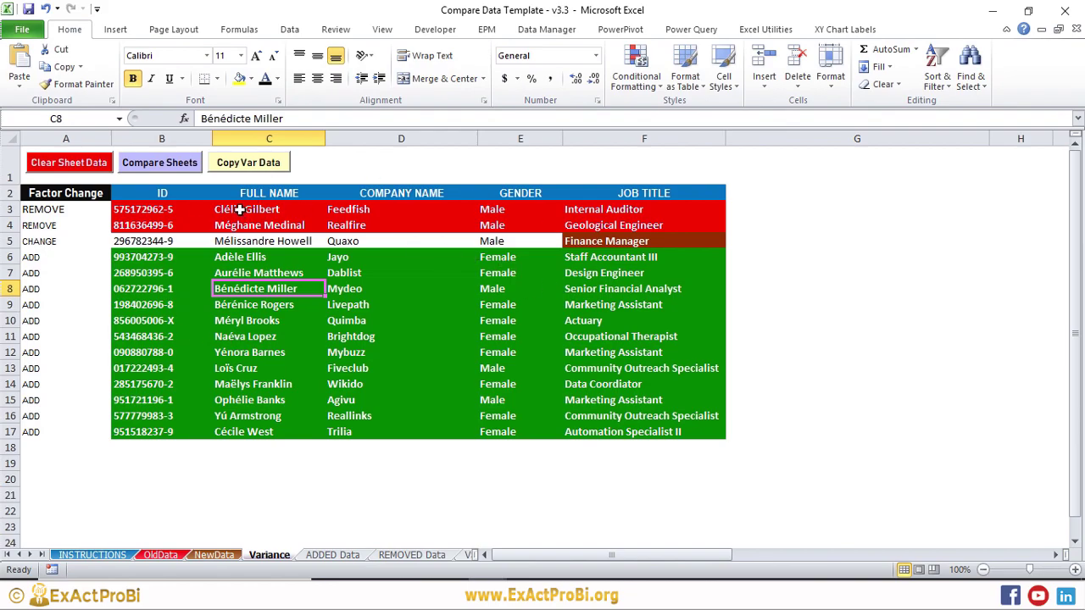
# Examine the two REMOVE rows on the Variance sheet and check them against the OldData and NewData sheets
pyautogui.moveTo(240, 210); pyautogui.dragTo(242, 225)
pyautogui.moveTo(61, 210); pyautogui.dragTo(85, 225)
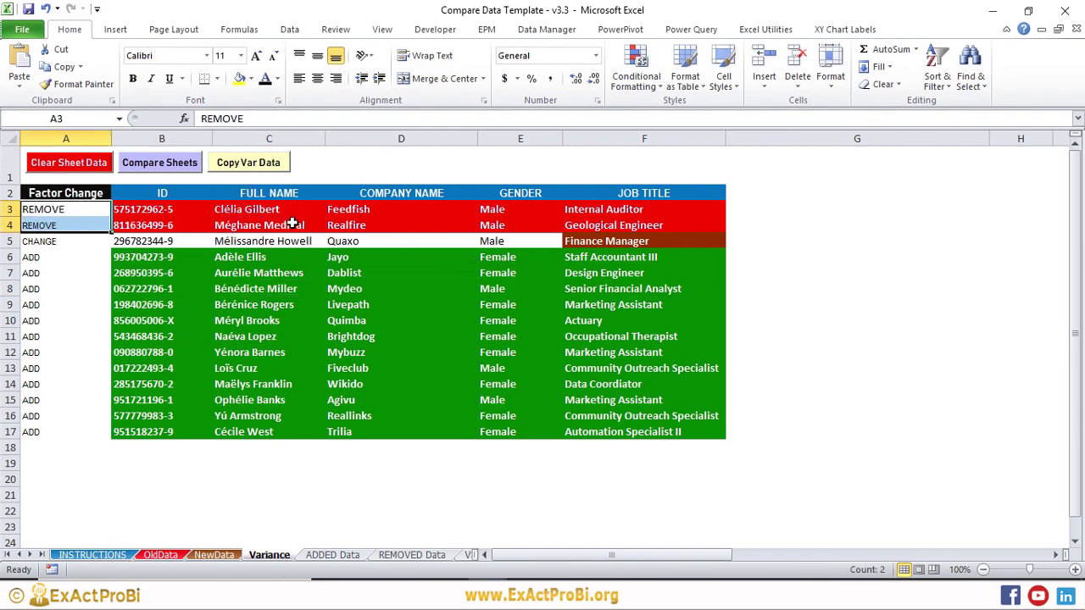
pyautogui.moveTo(254, 210); pyautogui.dragTo(254, 240)
pyautogui.click(214, 555)
pyautogui.click(157, 555)
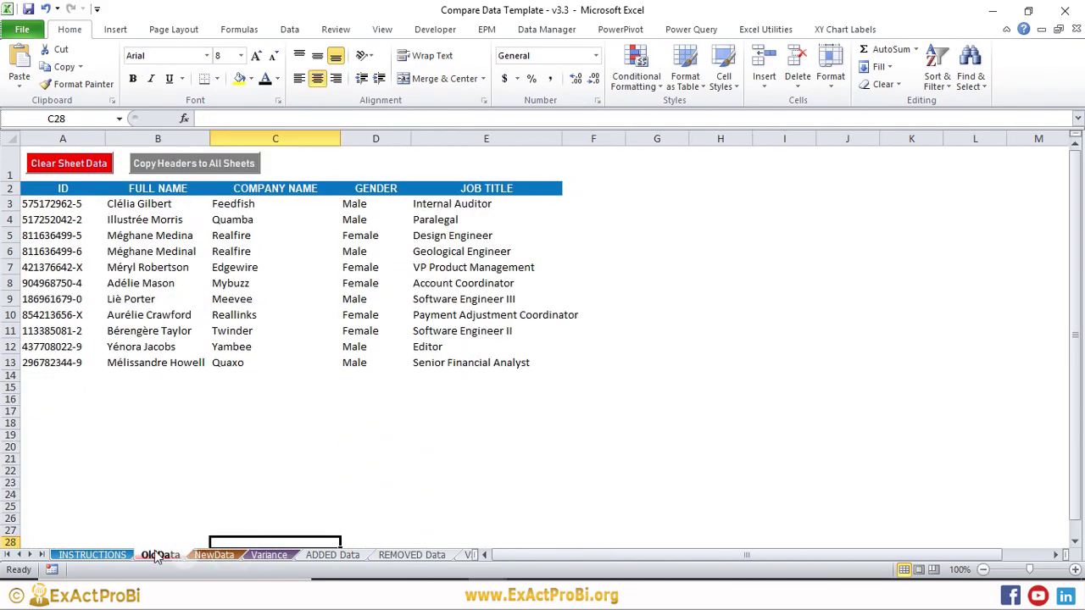
pyautogui.click(213, 554)
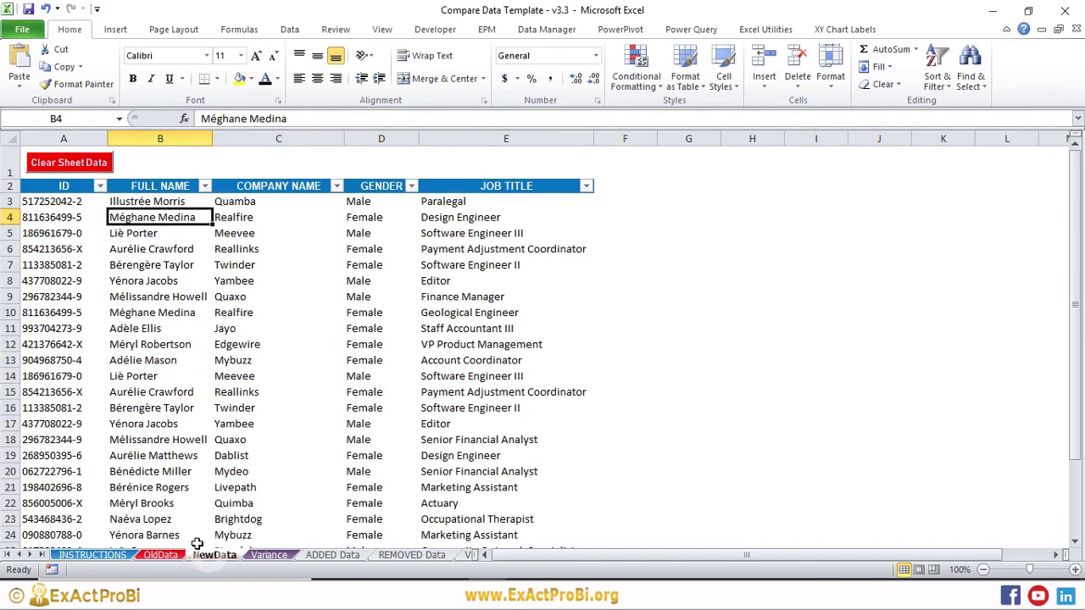
# Select the removed records' IDs in B3:B4 on the Variance sheet and look for them on OldData and NewData
pyautogui.click(269, 555)
pyautogui.click(150, 209)
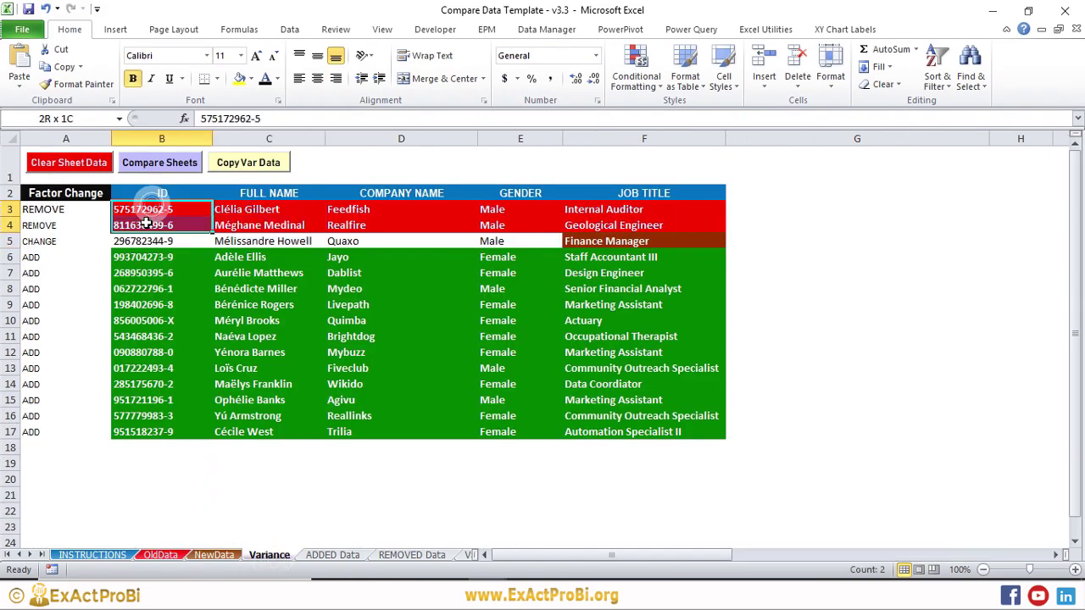
pyautogui.click(214, 554)
pyautogui.click(165, 554)
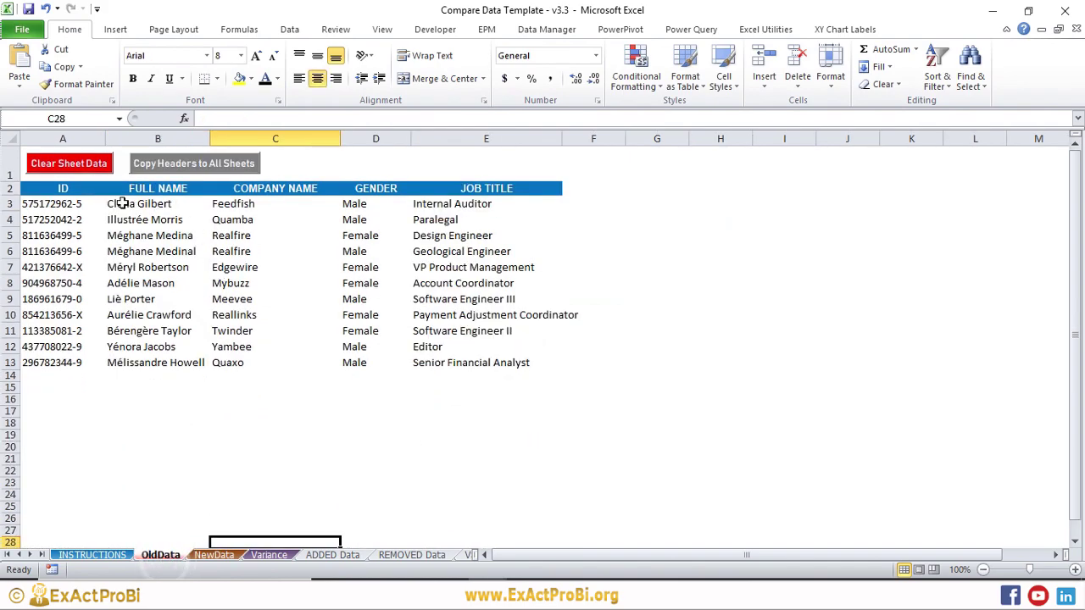
pyautogui.click(213, 554)
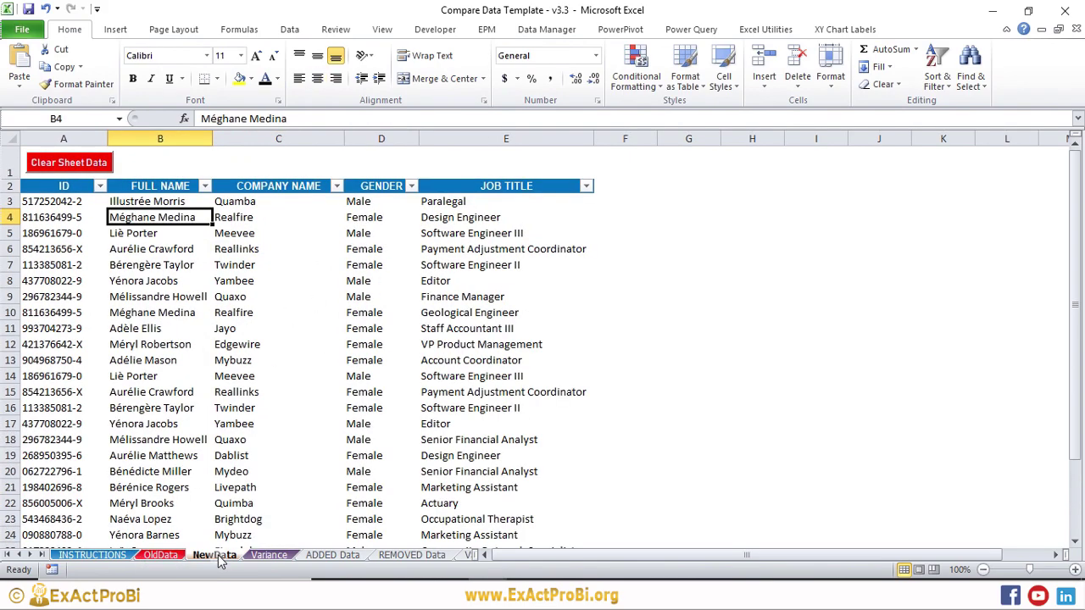
# Examine the CHANGE record's ID and job title in row 5 and the ADD rows 6 to 17 on the Variance sheet
pyautogui.click(268, 555)
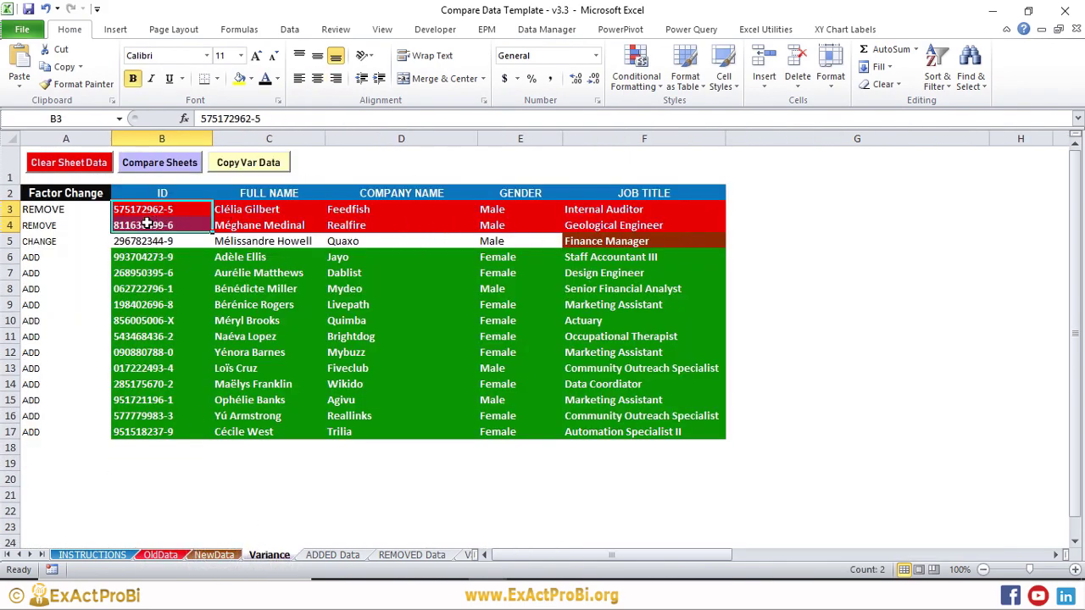
pyautogui.click(193, 246)
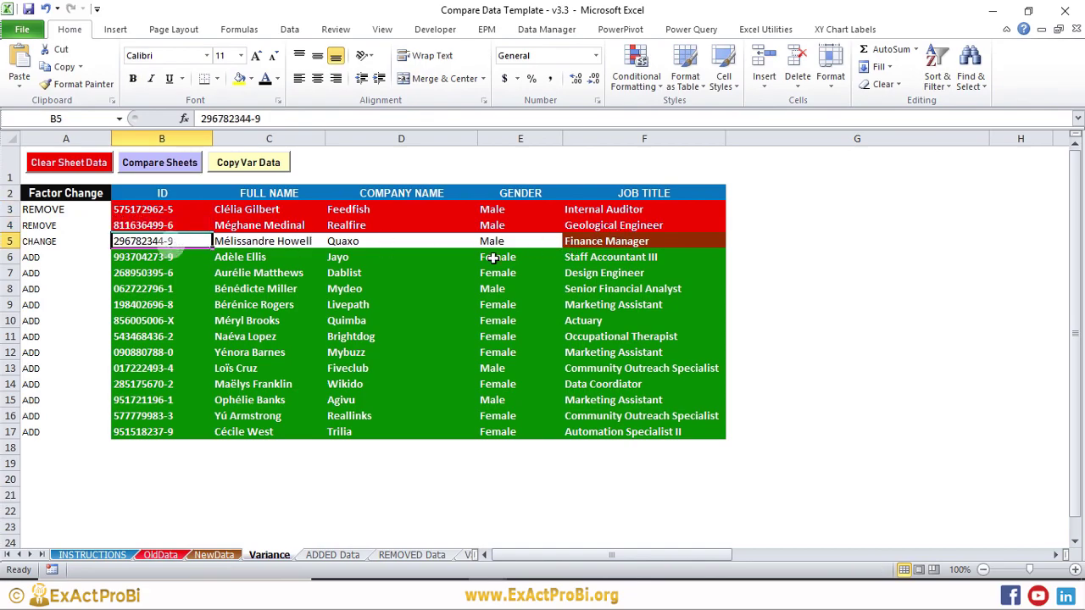
pyautogui.click(646, 243)
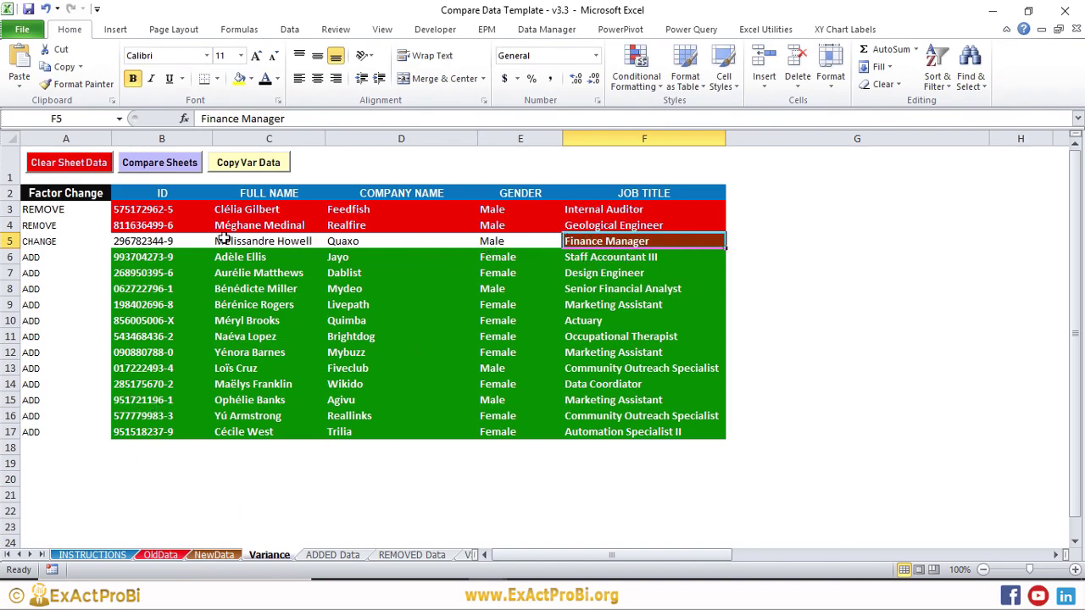
pyautogui.moveTo(587, 260); pyautogui.dragTo(601, 433)
pyautogui.moveTo(47, 261); pyautogui.dragTo(68, 433)
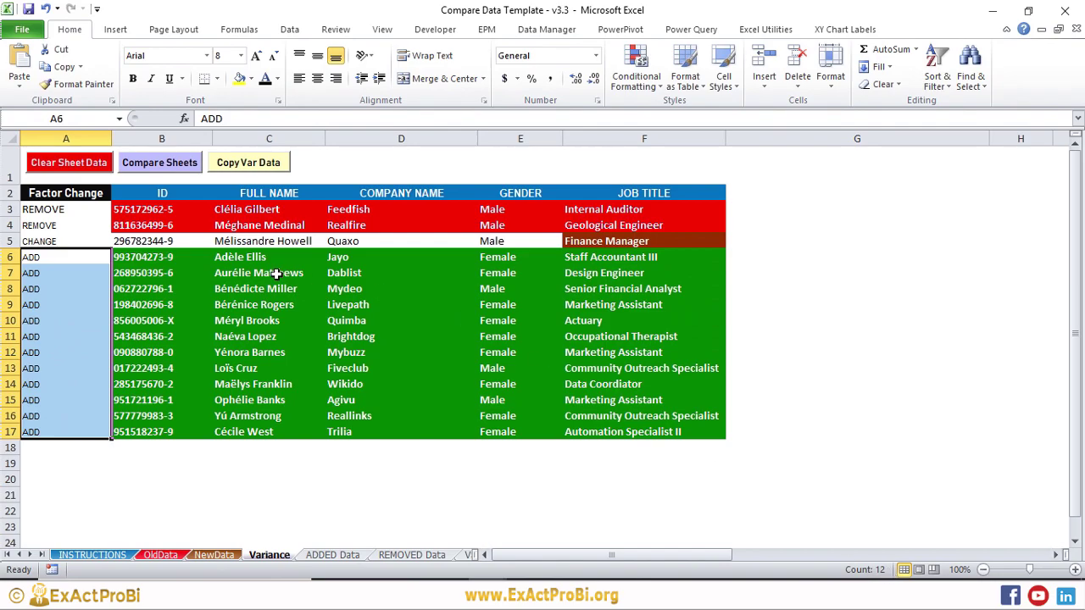
# Compare the NewData and OldData sheets for the added records and return to the ADD rows on Variance
pyautogui.click(214, 555)
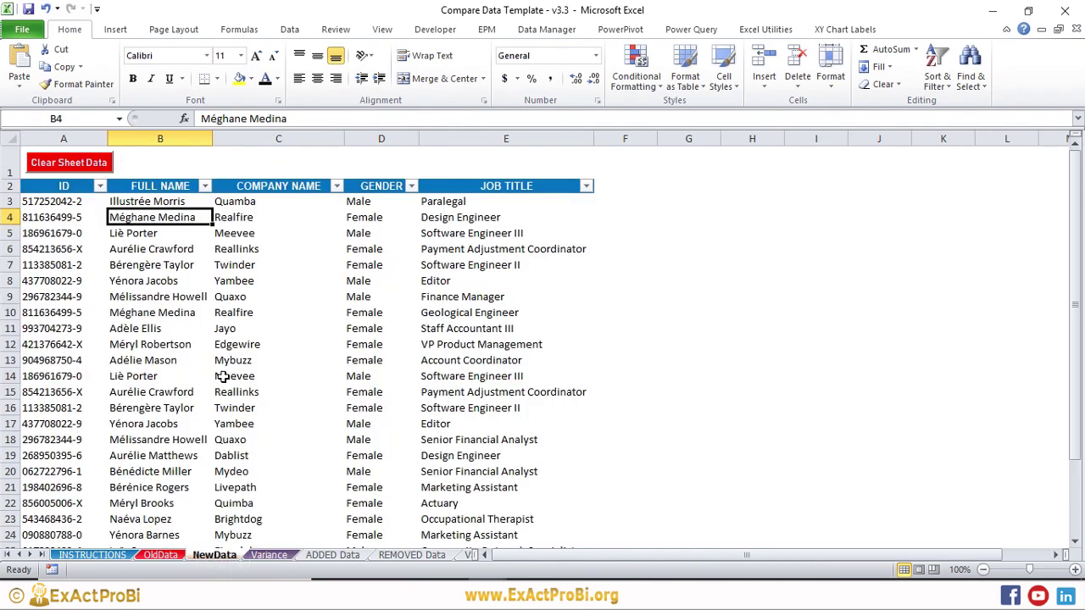
pyautogui.click(160, 555)
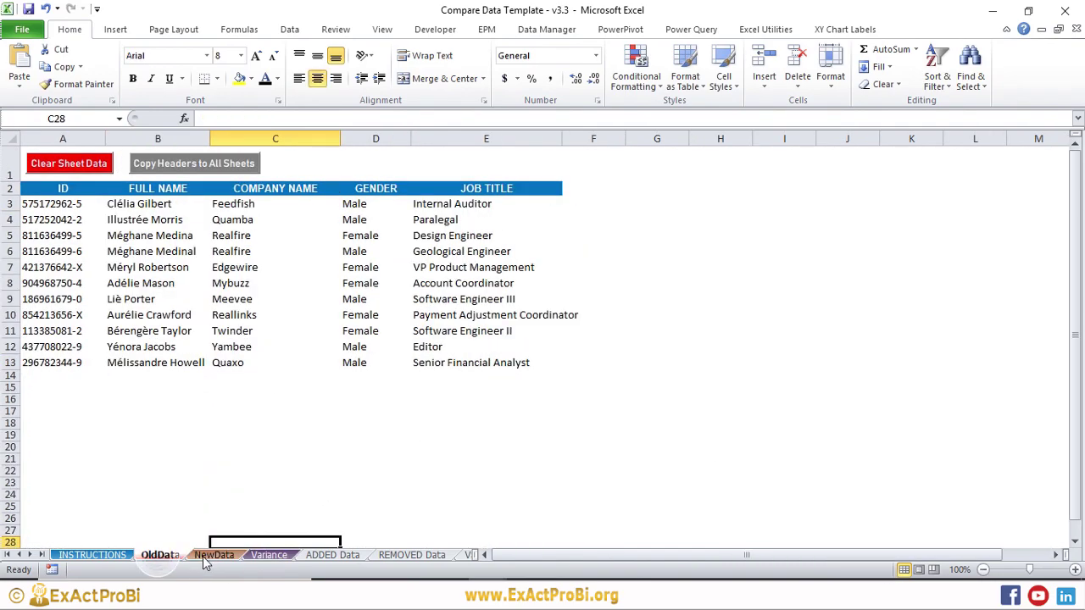
pyautogui.click(214, 555)
pyautogui.click(269, 555)
pyautogui.click(224, 319)
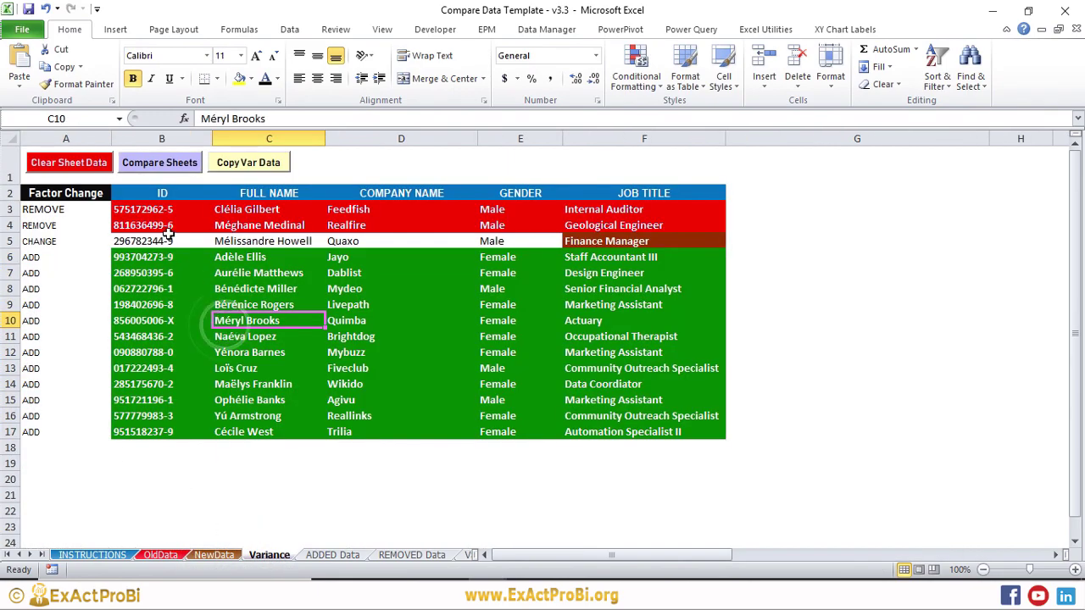
# Review the full name, company, gender and job title of the first REMOVE record in C3:F3 on Variance
pyautogui.click(246, 212)
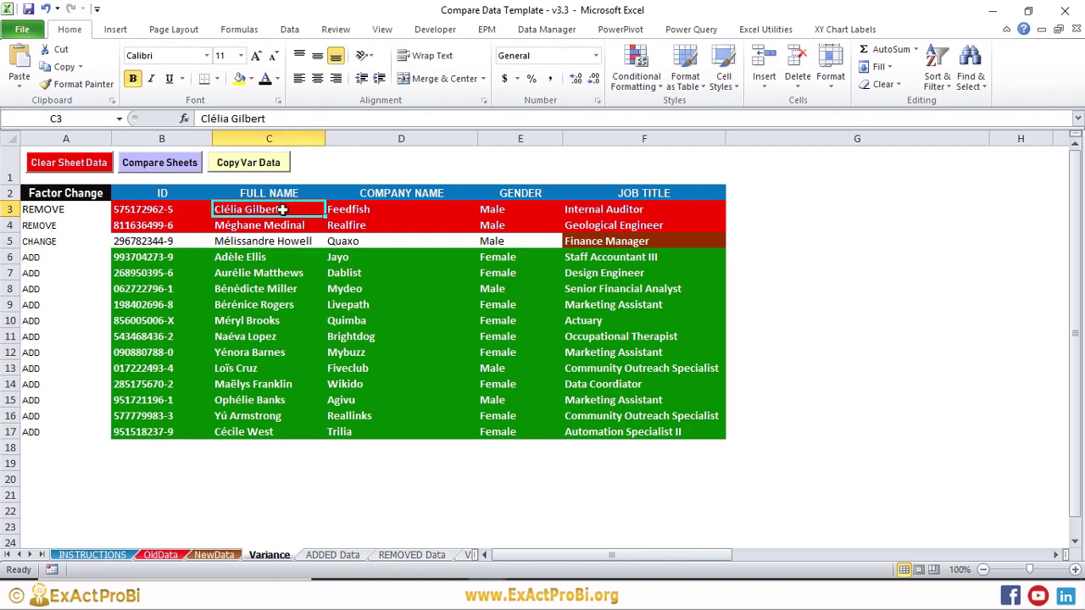
pyautogui.press('Right')
pyautogui.press('Right')
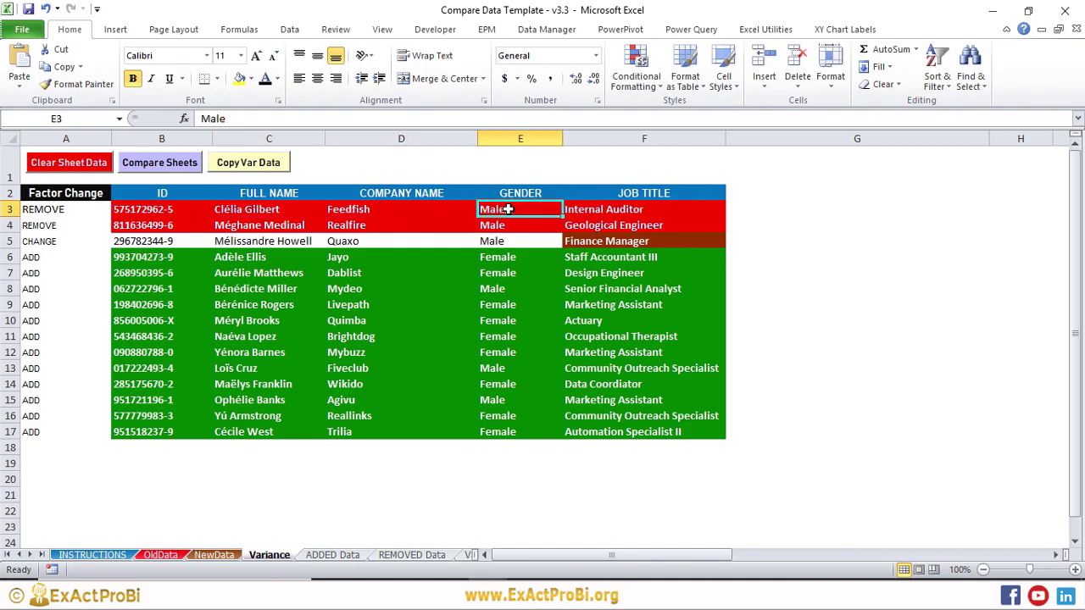
pyautogui.press('Right')
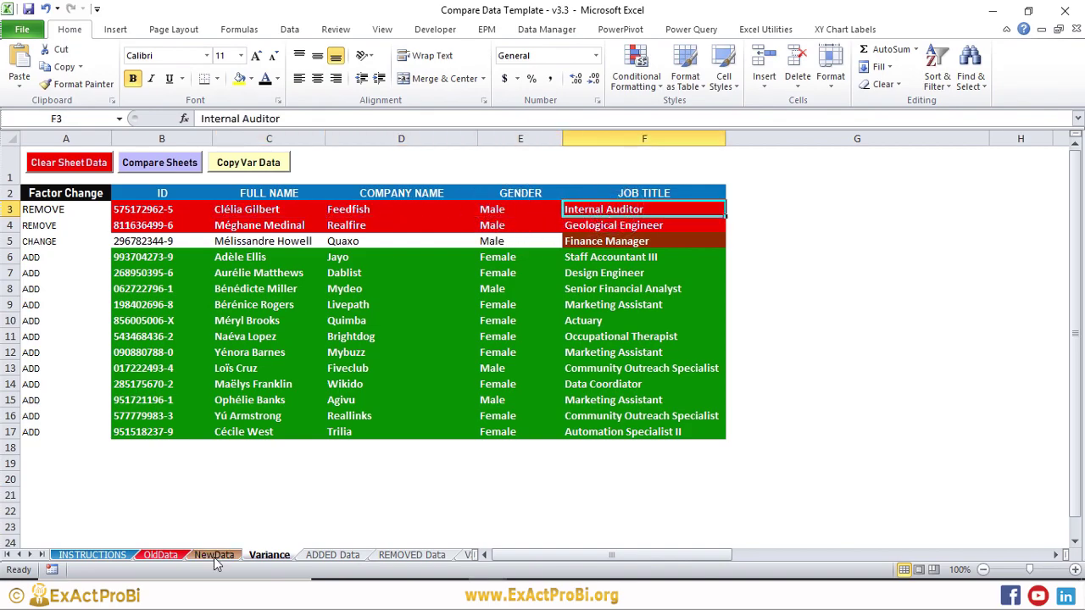
# Highlight the first removed record's details in B3:E3 on OldData and compare them with B3:E3 on NewData
pyautogui.click(161, 555)
pyautogui.moveTo(127, 208); pyautogui.dragTo(445, 211)
pyautogui.click(214, 554)
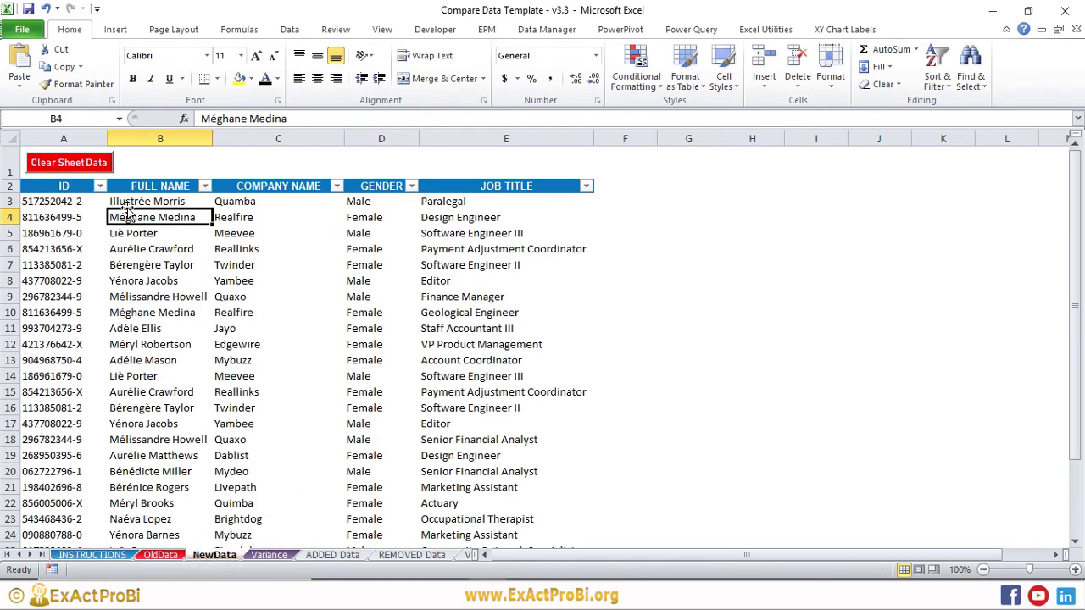
pyautogui.moveTo(127, 204); pyautogui.dragTo(490, 199)
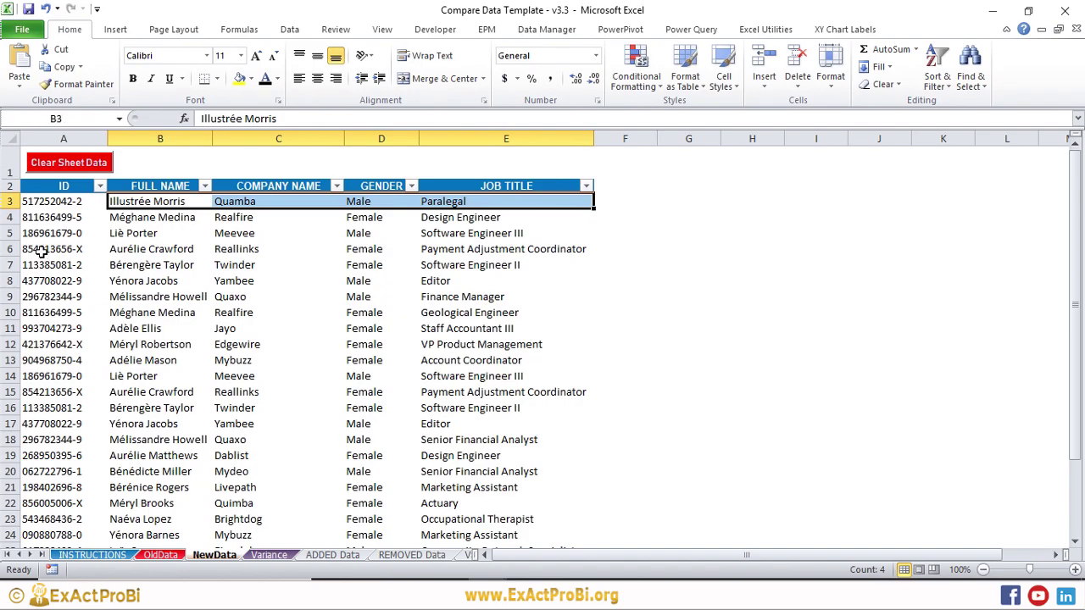
# Inspect the ID and full name of the second REMOVE record in row 4 of the Variance sheet
pyautogui.click(268, 554)
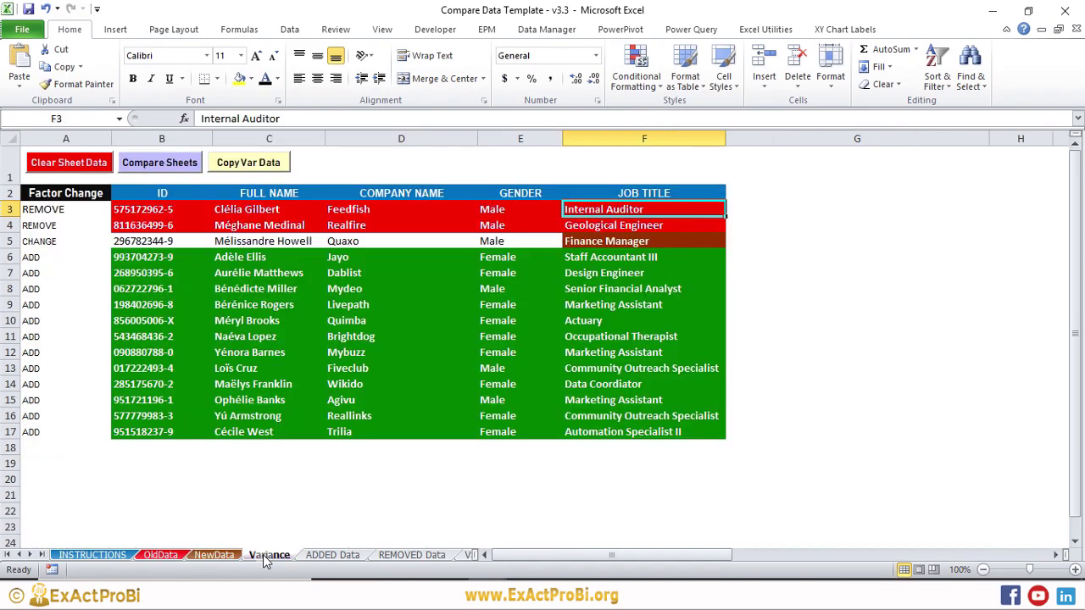
pyautogui.click(143, 241)
pyautogui.click(142, 225)
pyautogui.click(259, 227)
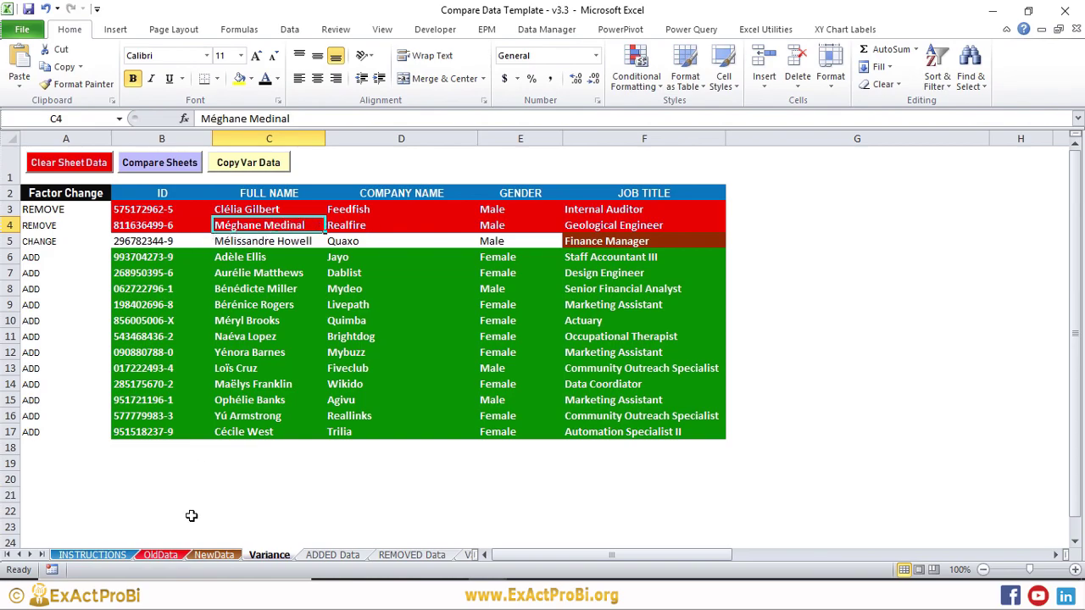
# Highlight the second removed record in row 6 of OldData and compare it with the similar record in row 4 of NewData
pyautogui.click(160, 555)
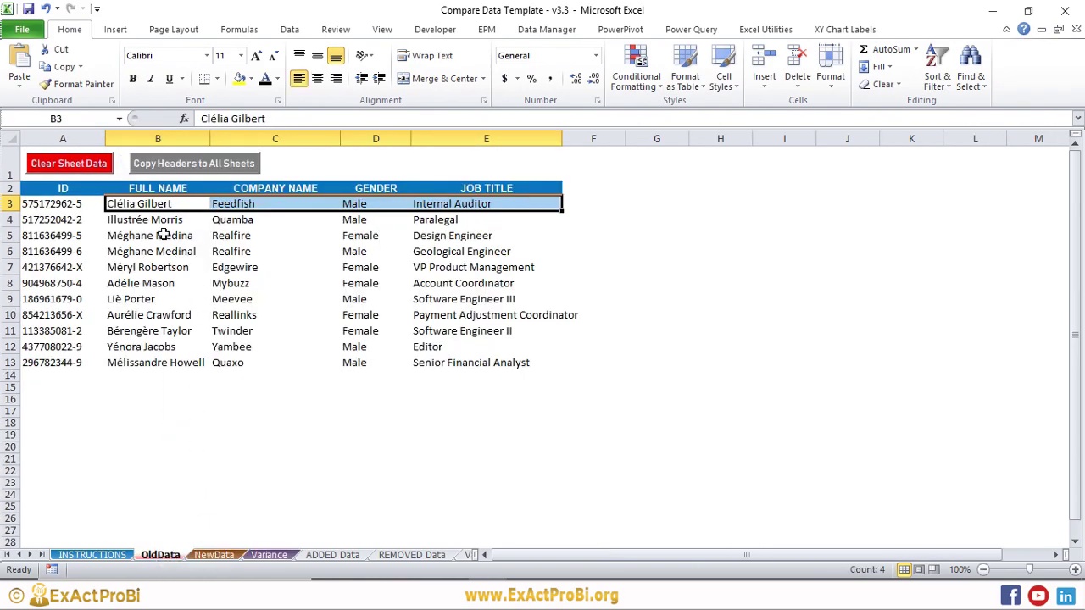
pyautogui.click(160, 251)
pyautogui.click(11, 252)
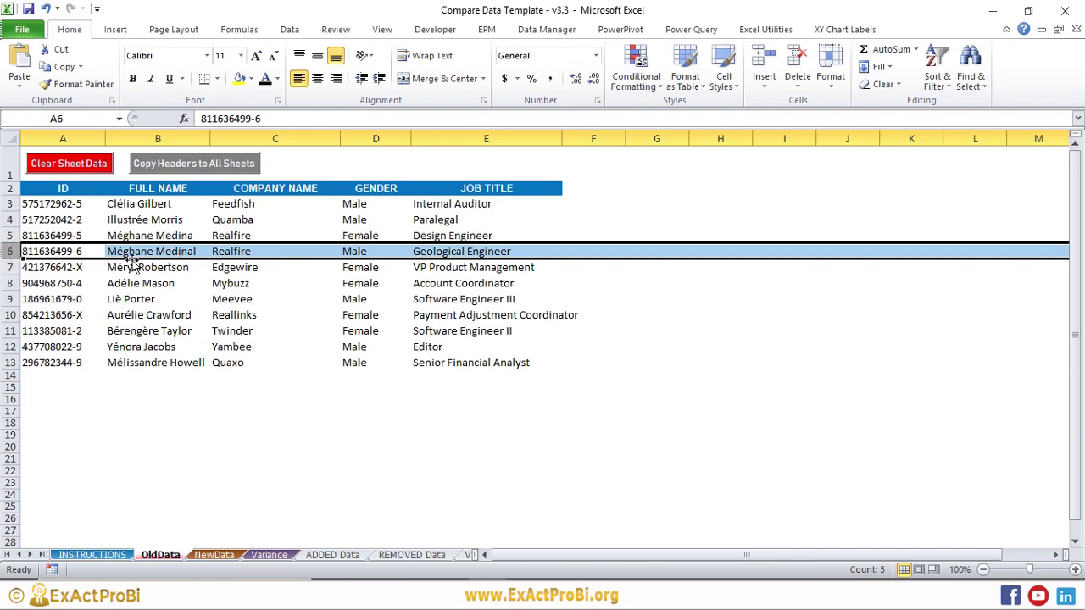
pyautogui.click(213, 555)
pyautogui.click(11, 217)
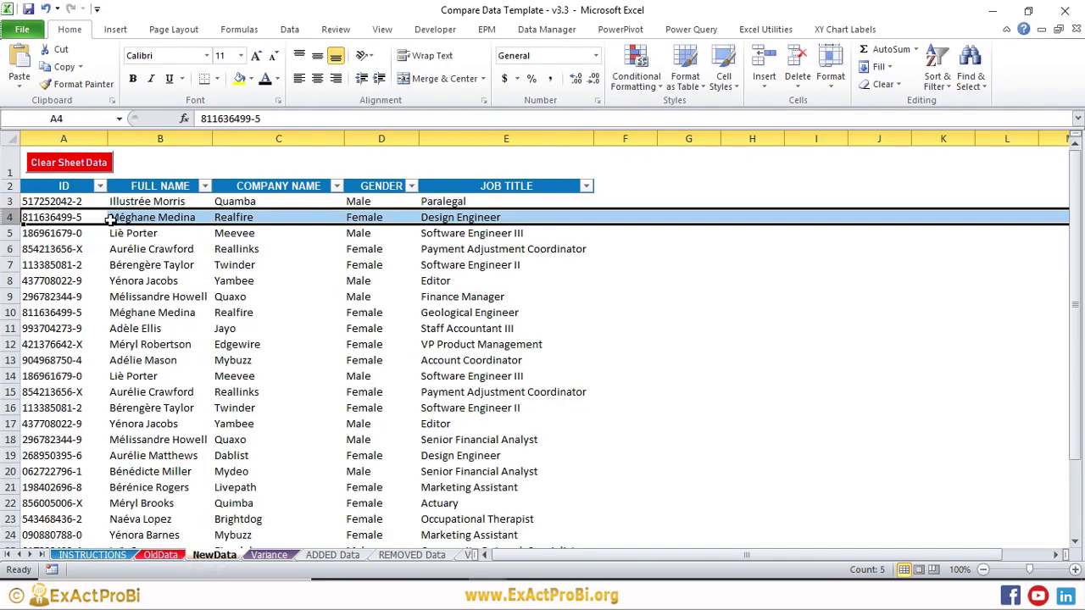
pyautogui.click(132, 281)
pyautogui.click(117, 218)
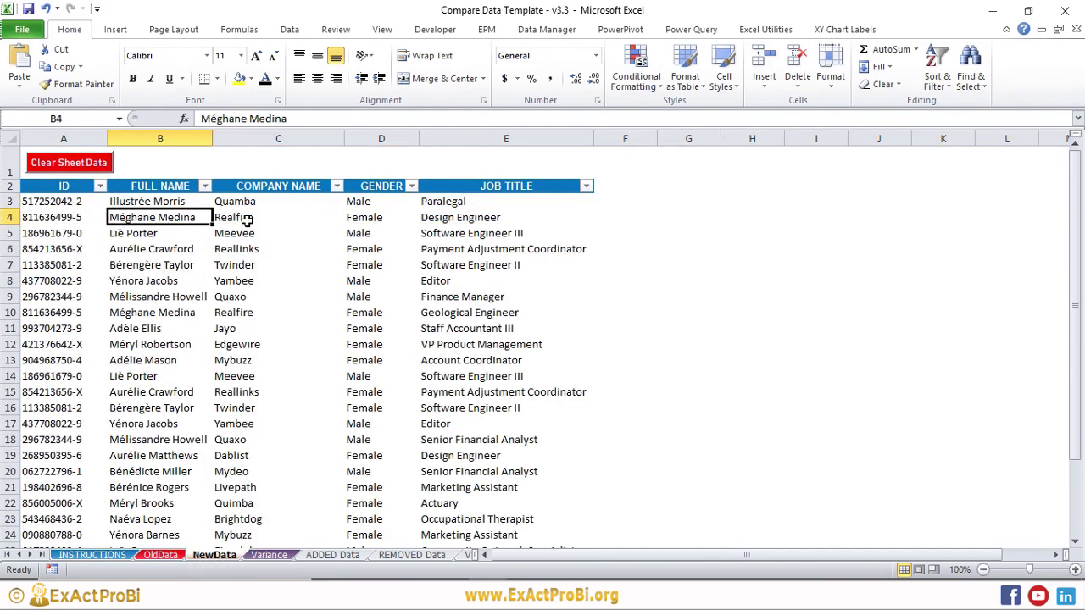
# Examine the CHANGE record in row 5 of Variance, checking its ID, full name and the highlighted cell in the JOB TITLE column
pyautogui.click(270, 555)
pyautogui.click(288, 242)
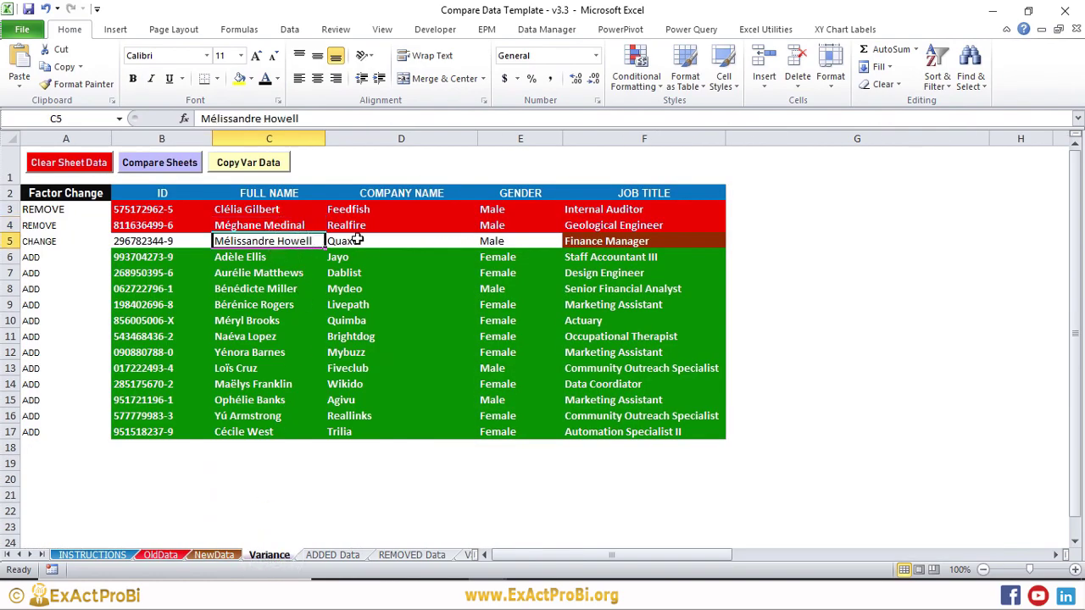
pyautogui.click(147, 242)
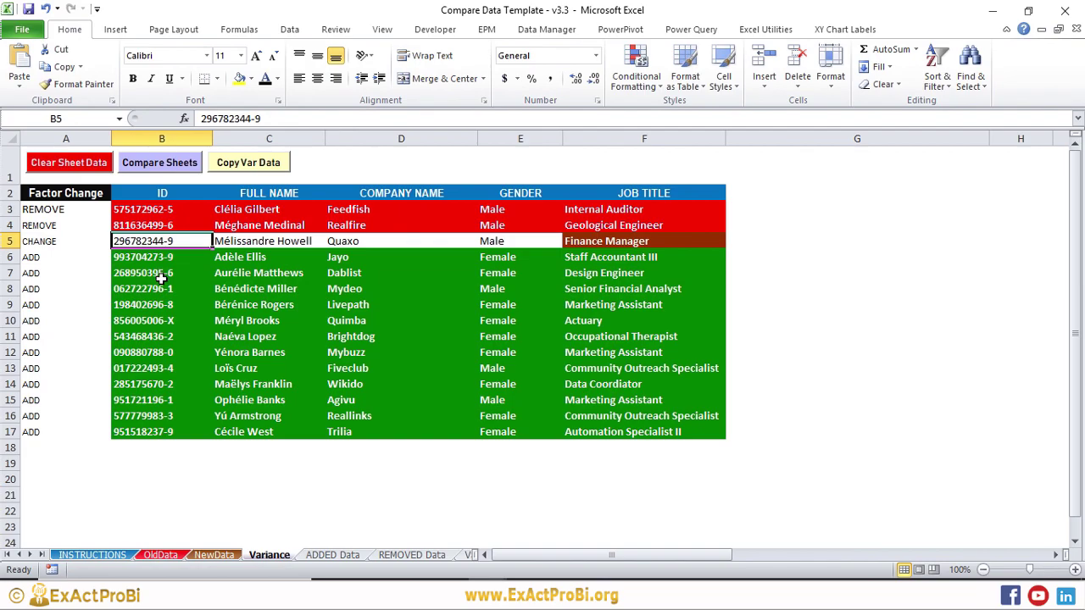
pyautogui.click(253, 242)
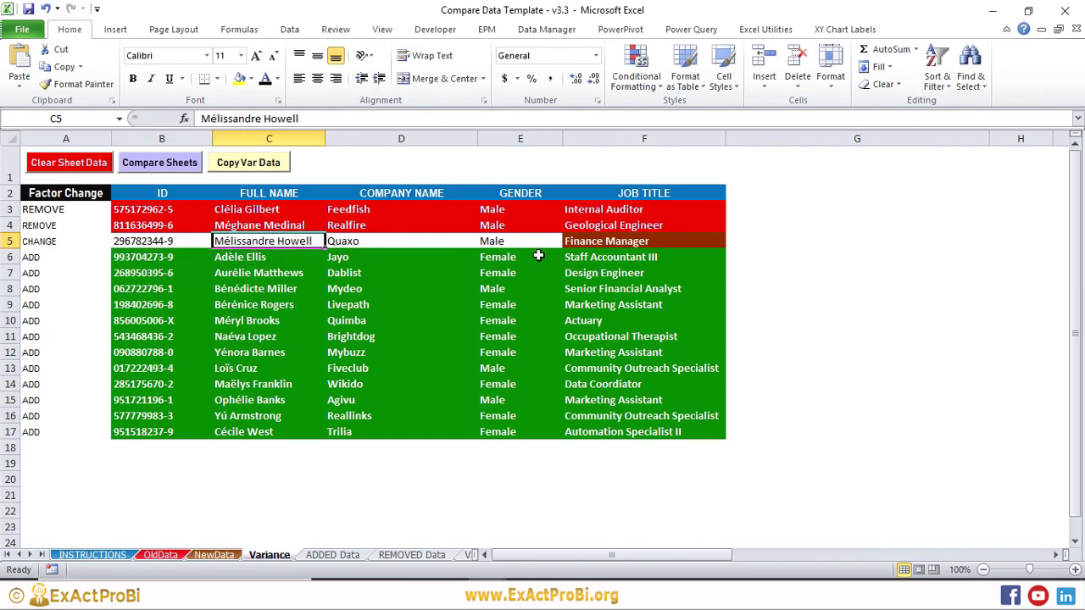
pyautogui.click(612, 242)
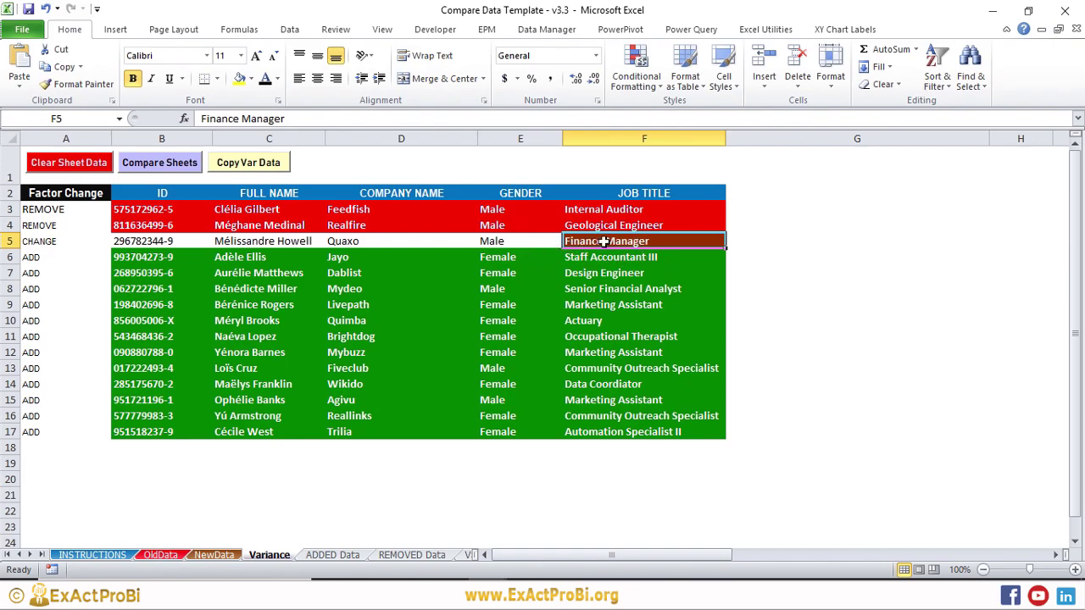
pyautogui.click(617, 141)
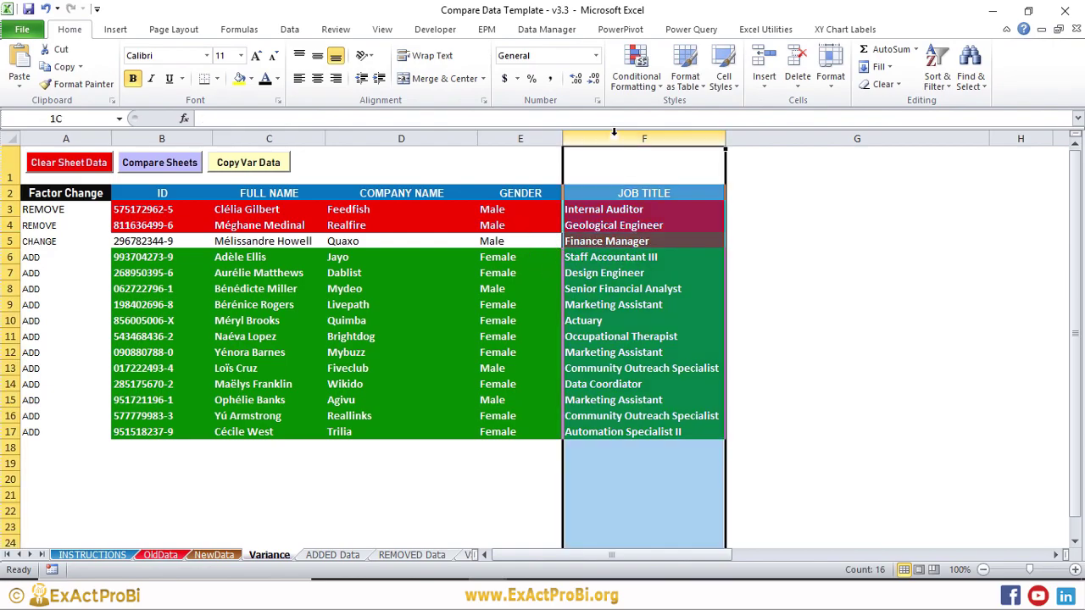
pyautogui.click(603, 241)
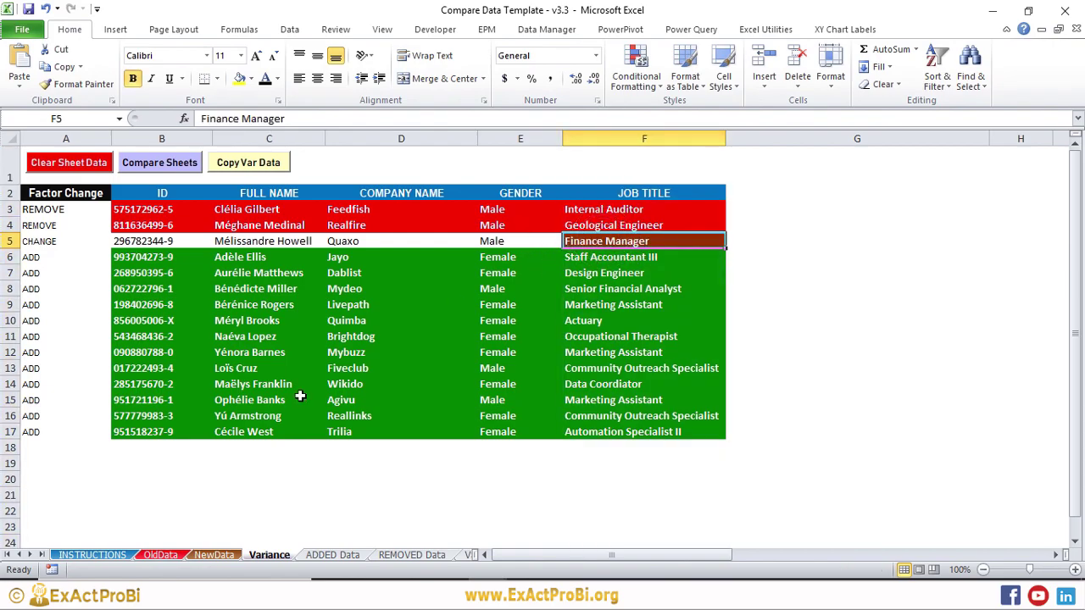
# Find the changed record in row 13 of OldData and check its old job title in E13
pyautogui.click(160, 554)
pyautogui.click(146, 267)
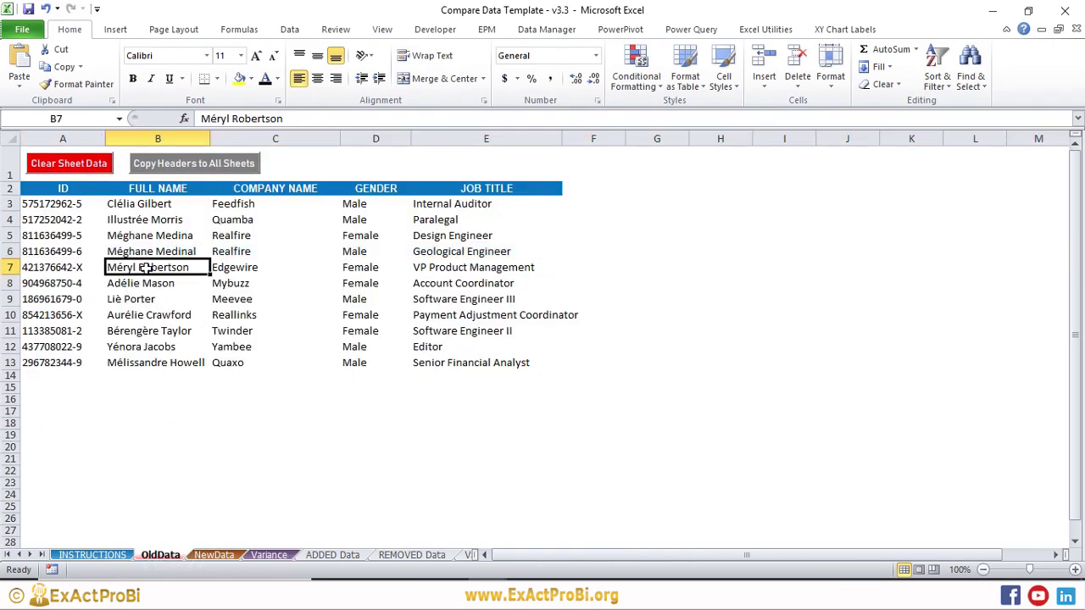
pyautogui.click(255, 268)
pyautogui.click(132, 363)
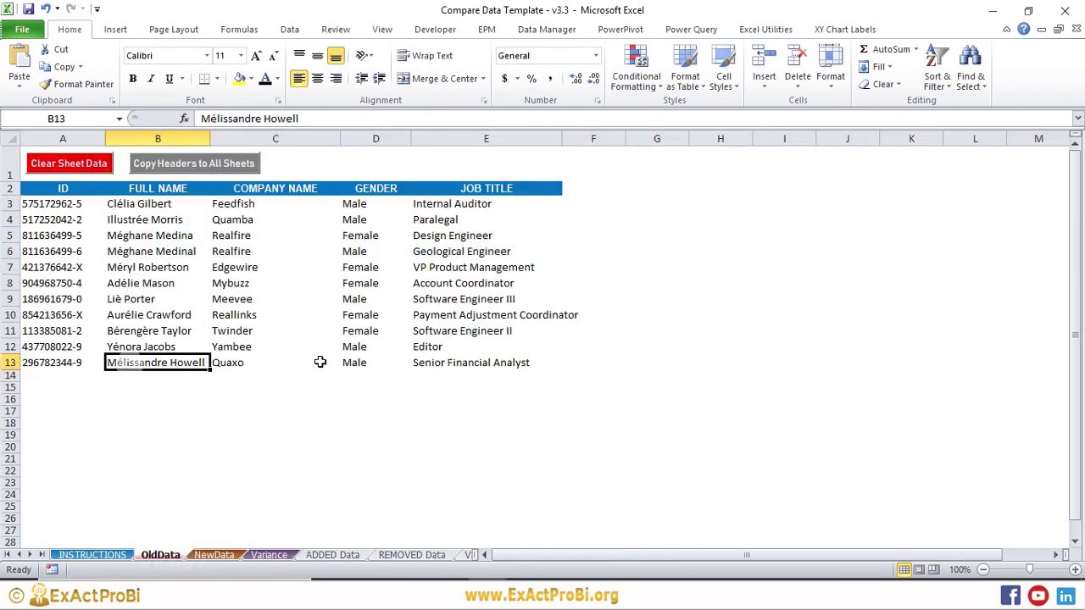
pyautogui.click(456, 251)
pyautogui.click(149, 364)
pyautogui.click(7, 363)
pyautogui.click(144, 363)
pyautogui.click(504, 370)
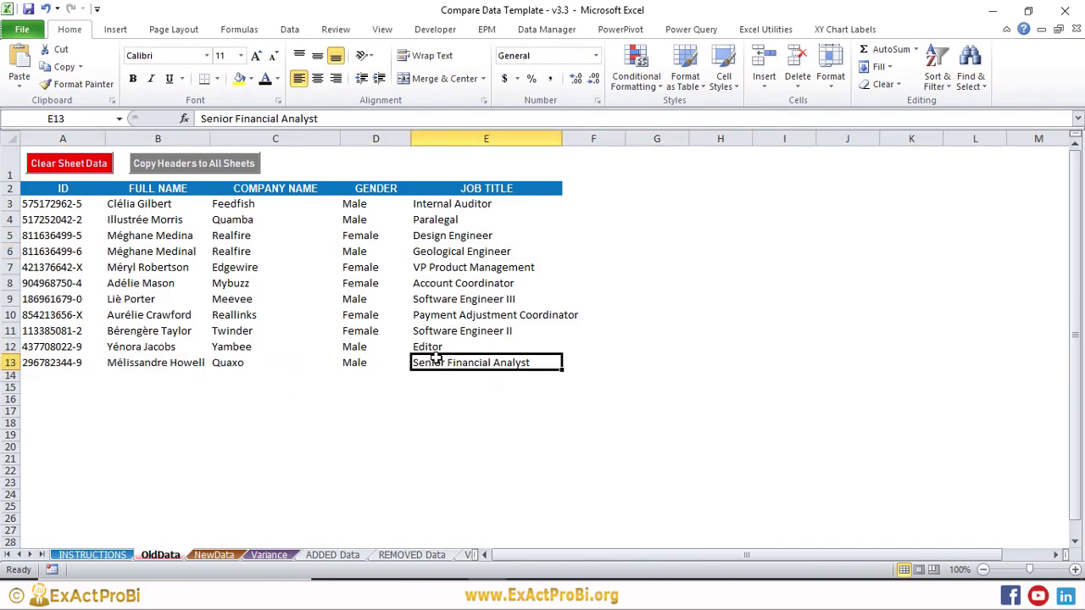
# Locate the changed record in row 9 of NewData by selecting its full name in B9
pyautogui.click(213, 554)
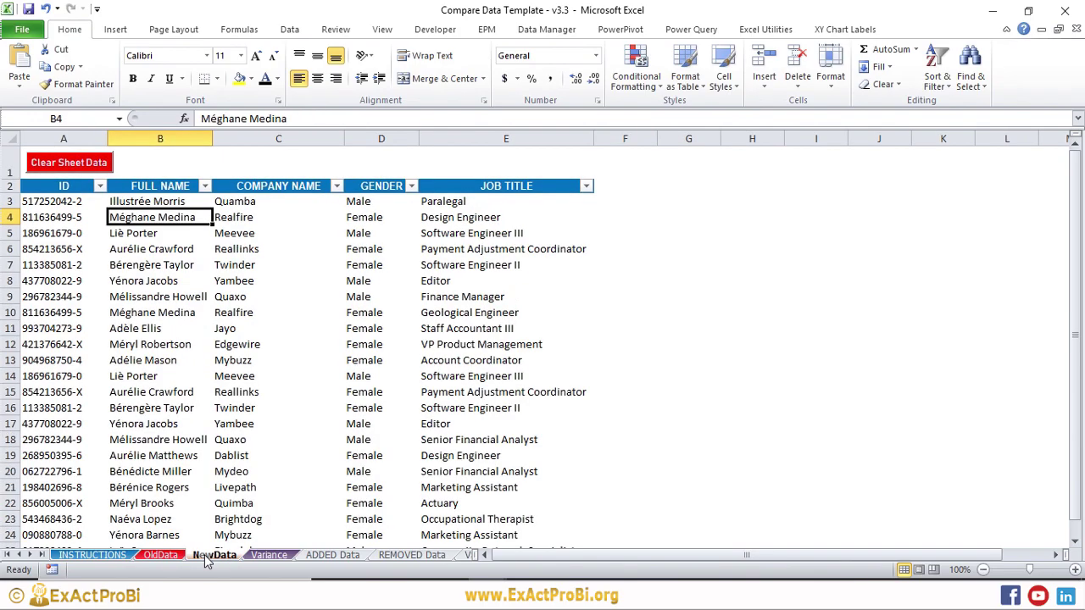
pyautogui.click(161, 291)
pyautogui.scroll(-3, 177, 398)
pyautogui.scroll(3, 172, 356)
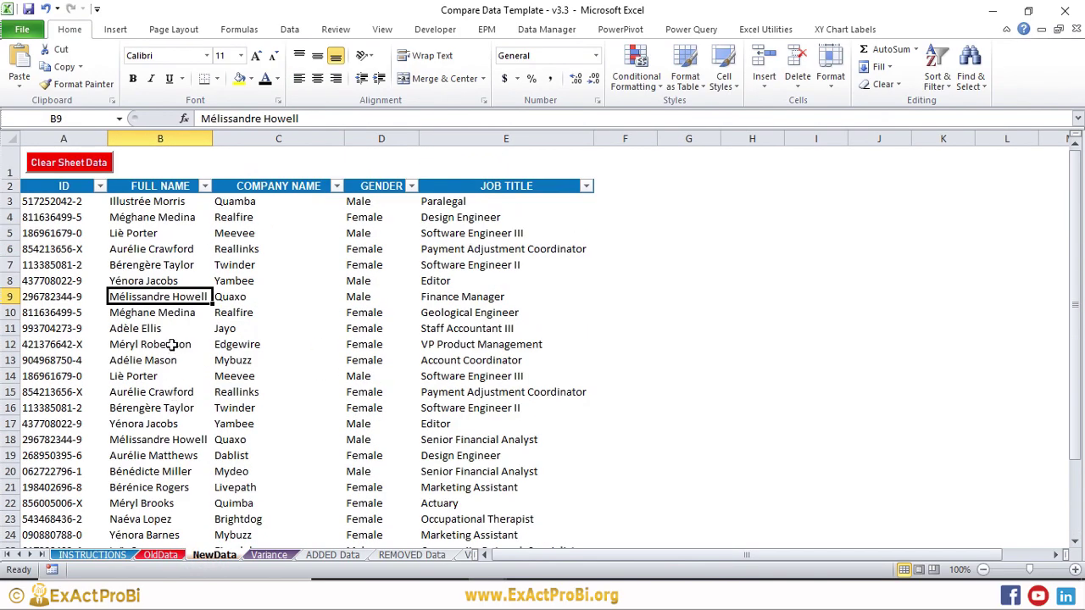
# Highlight the changed record in row 9 of NewData and check its new job title in E9
pyautogui.click(150, 313)
pyautogui.click(10, 297)
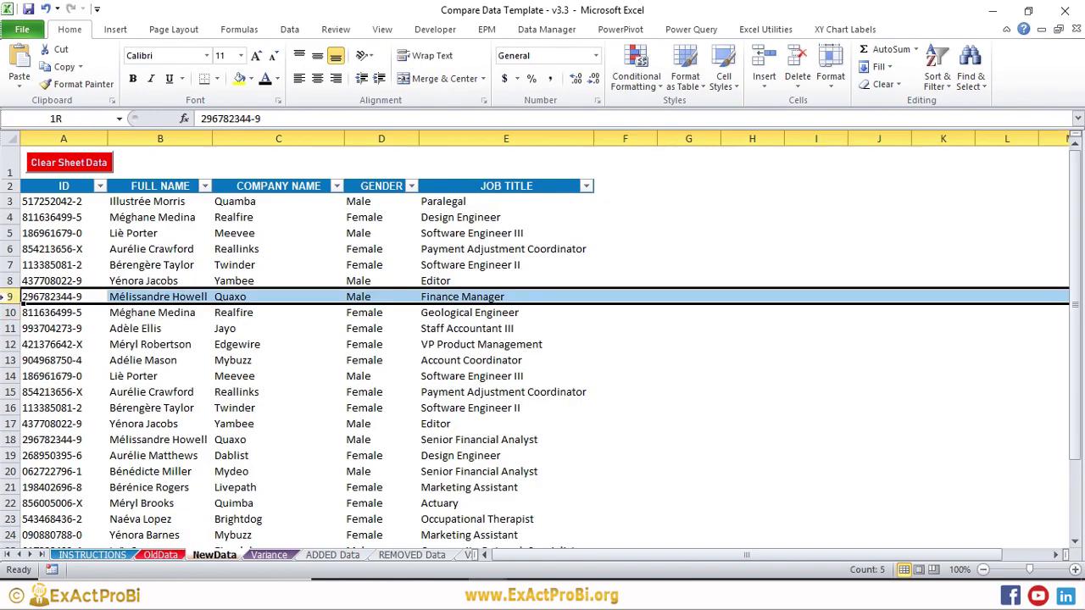
pyautogui.click(426, 297)
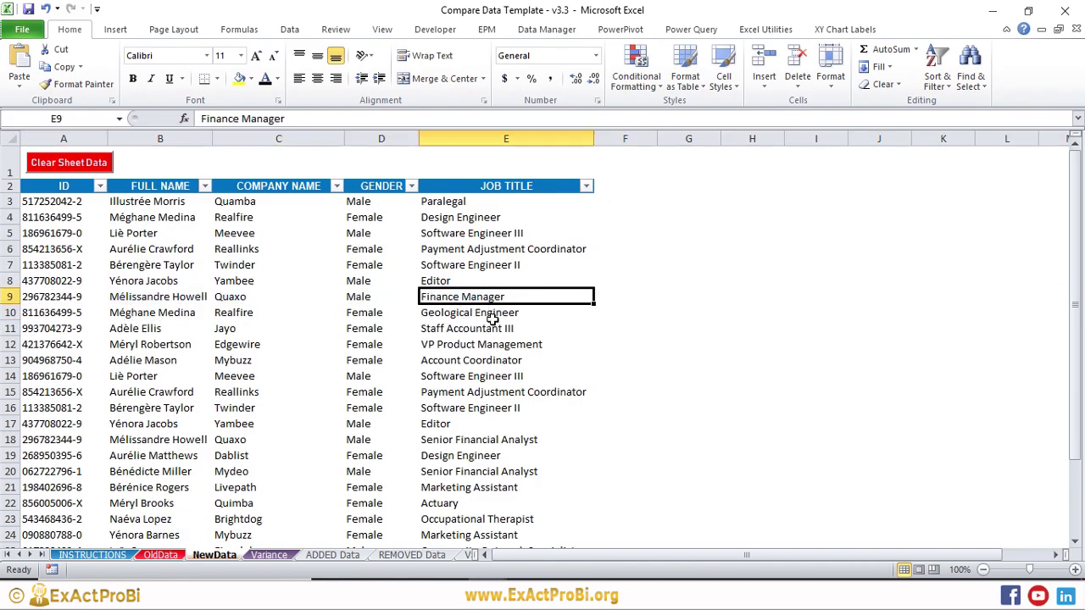
# Highlight the ADD records in rows 6 to 17 of Variance and check the first and last full names
pyautogui.click(269, 555)
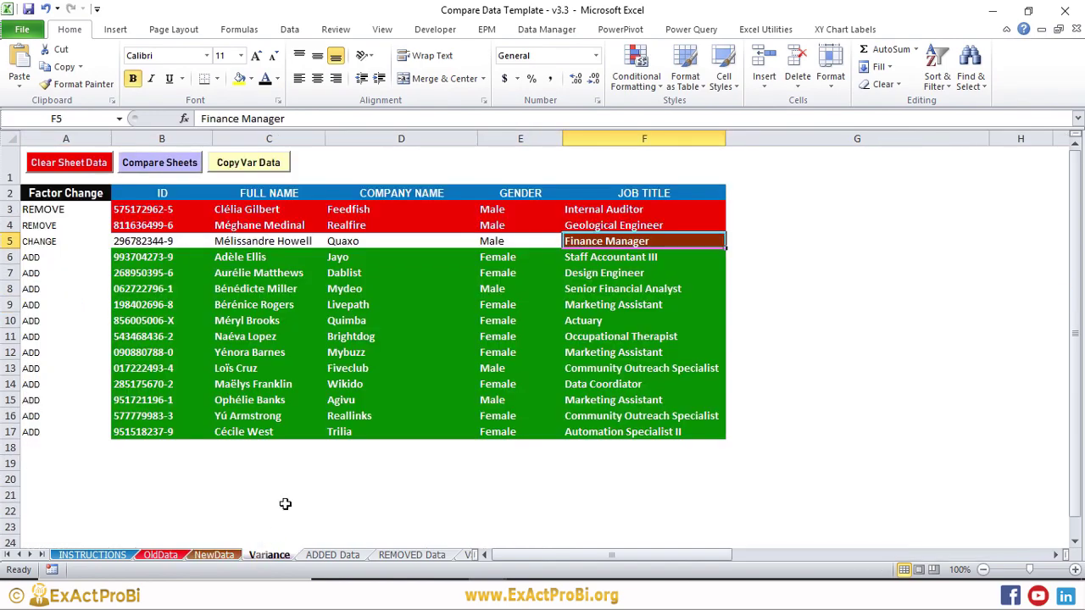
pyautogui.moveTo(146, 256); pyautogui.dragTo(687, 431)
pyautogui.click(235, 259)
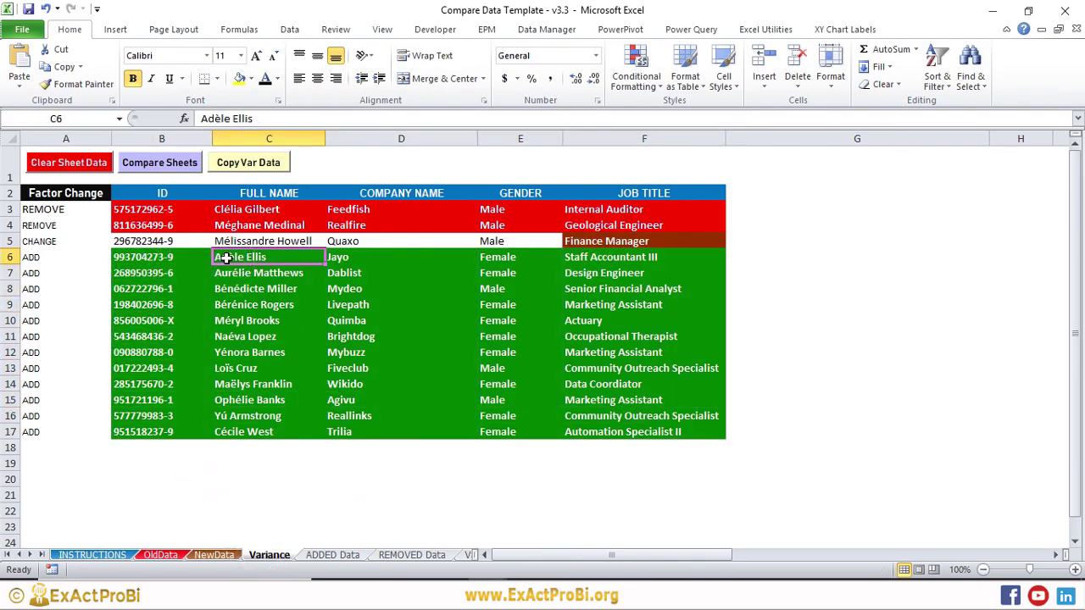
pyautogui.click(241, 432)
# Look through NewData for the added records, and recheck the highlighted job title in F5 of Variance
pyautogui.click(214, 554)
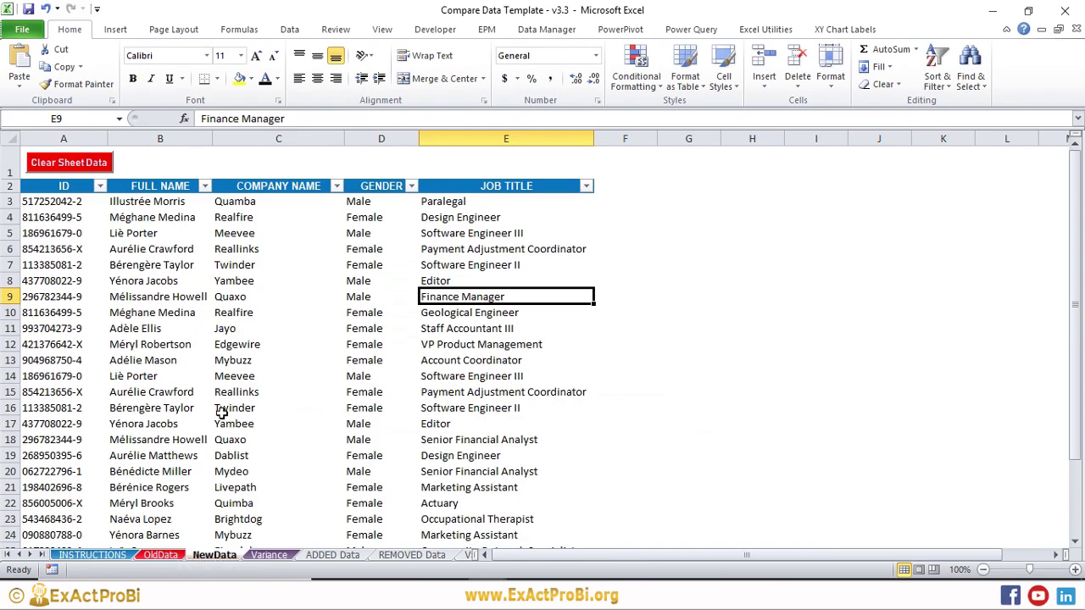
pyautogui.scroll(-2, 218, 414)
pyautogui.hotkey('ctrl', 'pagedown')
pyautogui.click(268, 352)
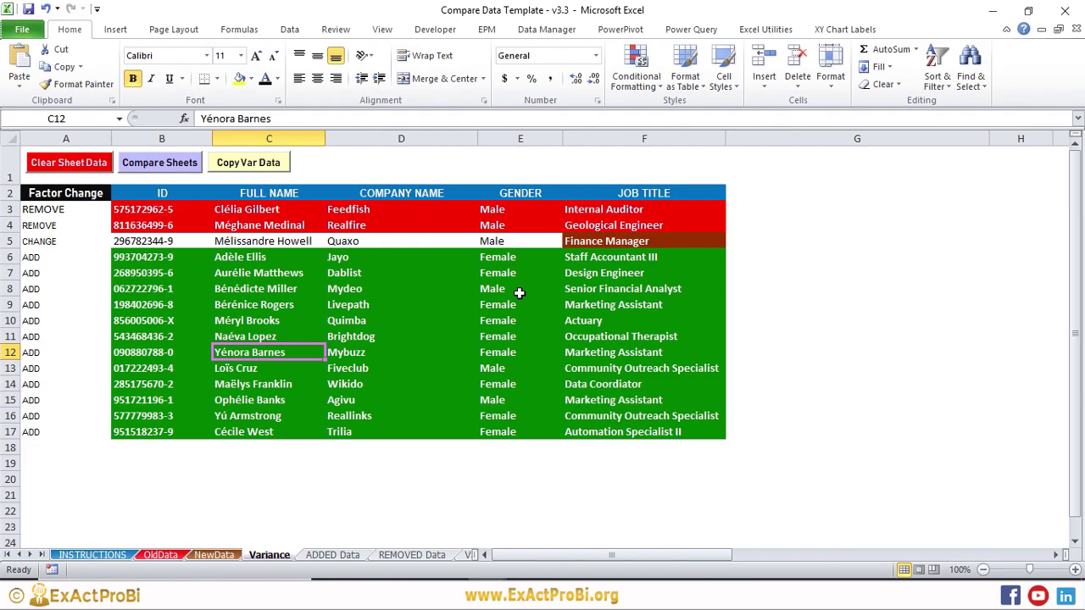
pyautogui.click(642, 240)
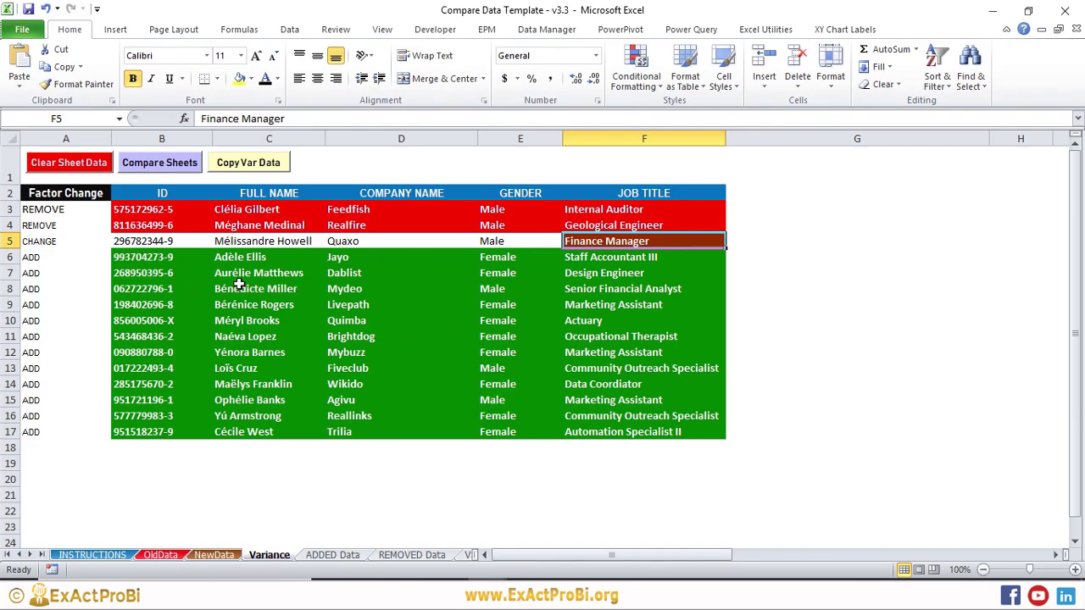
# Widen the sheet tab area to reveal Var Data, and view the ADDED Data, REMOVED Data and Var Data sheets
pyautogui.click(411, 555)
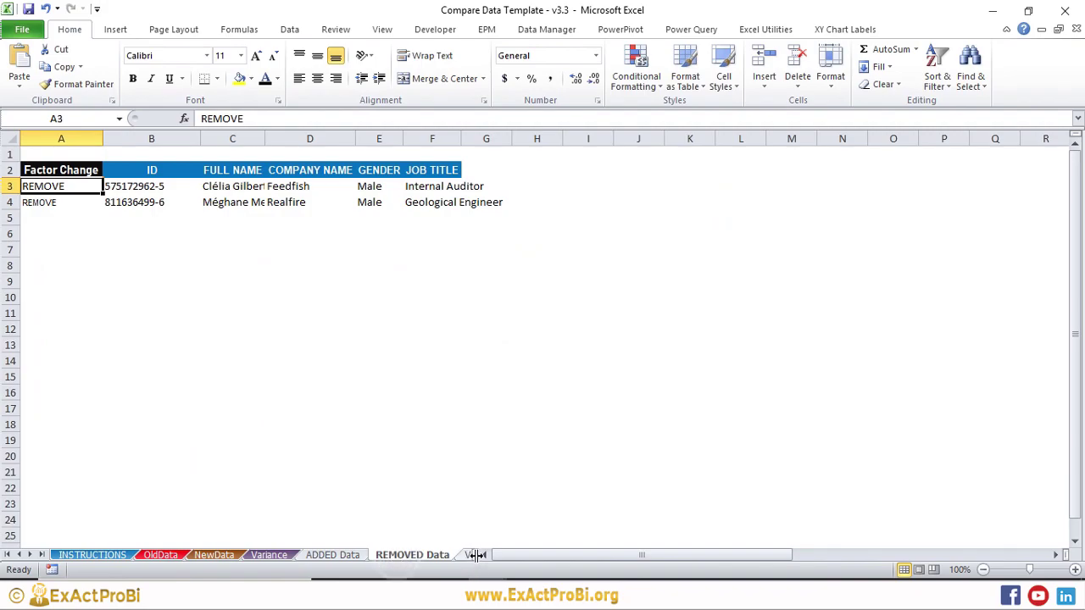
pyautogui.moveTo(480, 555); pyautogui.dragTo(576, 566)
pyautogui.click(352, 556)
pyautogui.click(420, 556)
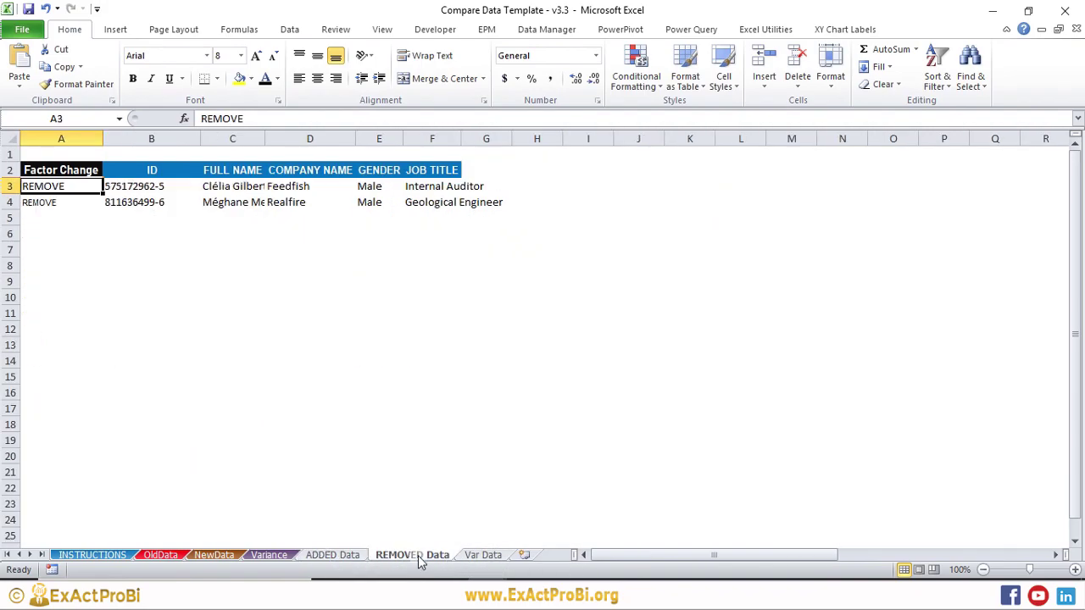
pyautogui.click(483, 555)
pyautogui.click(269, 555)
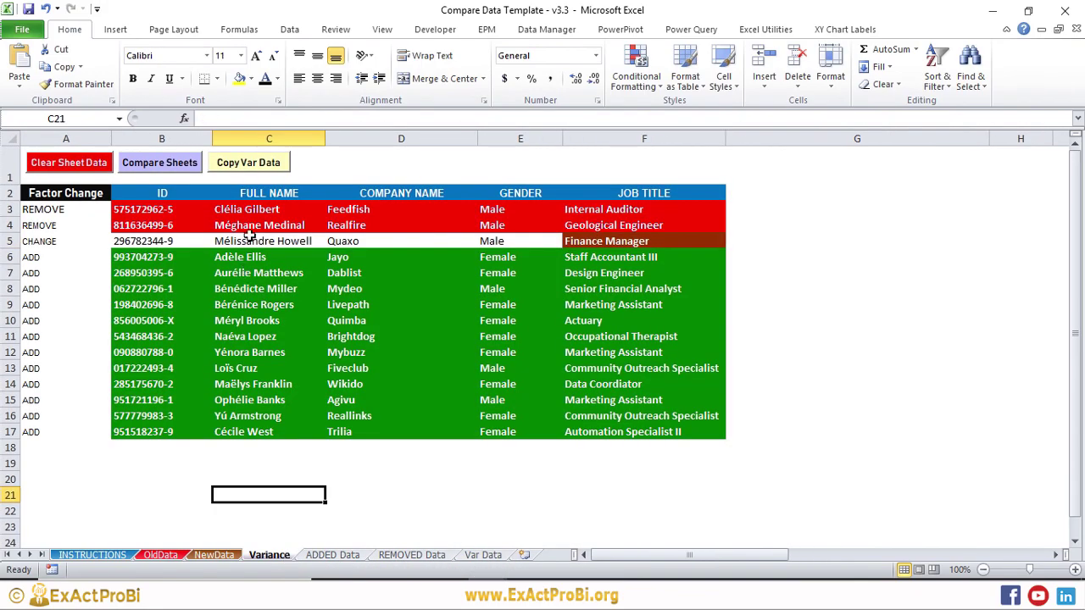
# Run Copy Var Data from Variance, agree to clear the existing contents, and open ADDED Data
pyautogui.click(264, 168)
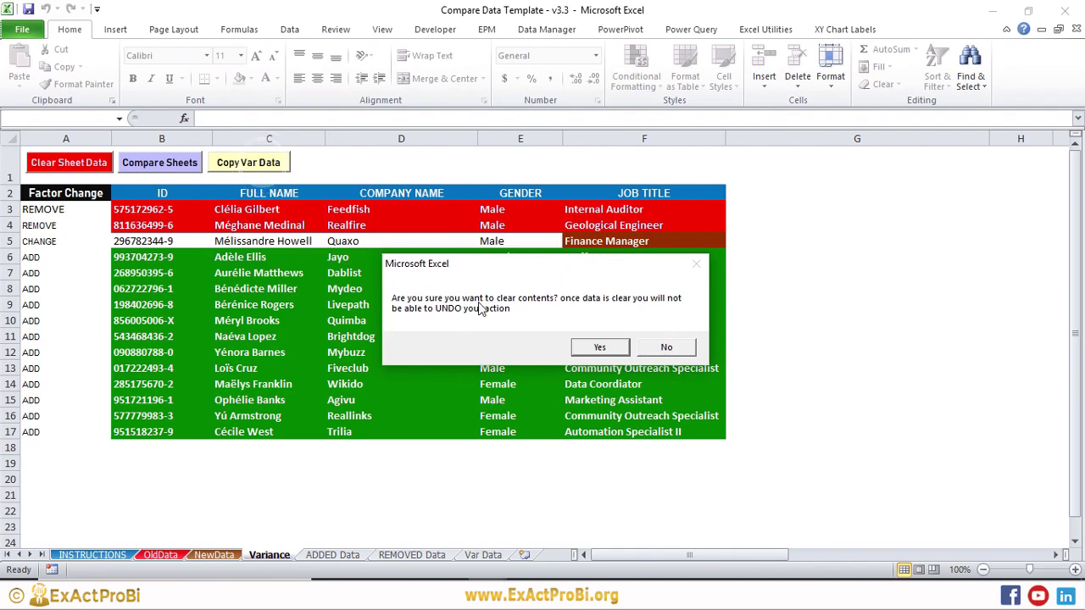
pyautogui.click(598, 346)
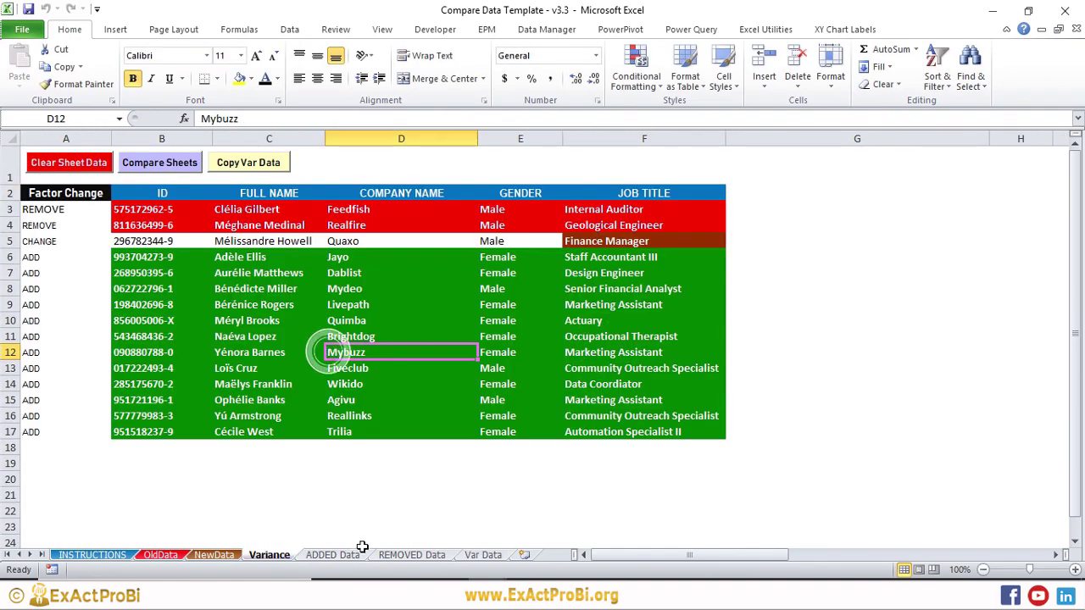
pyautogui.click(339, 555)
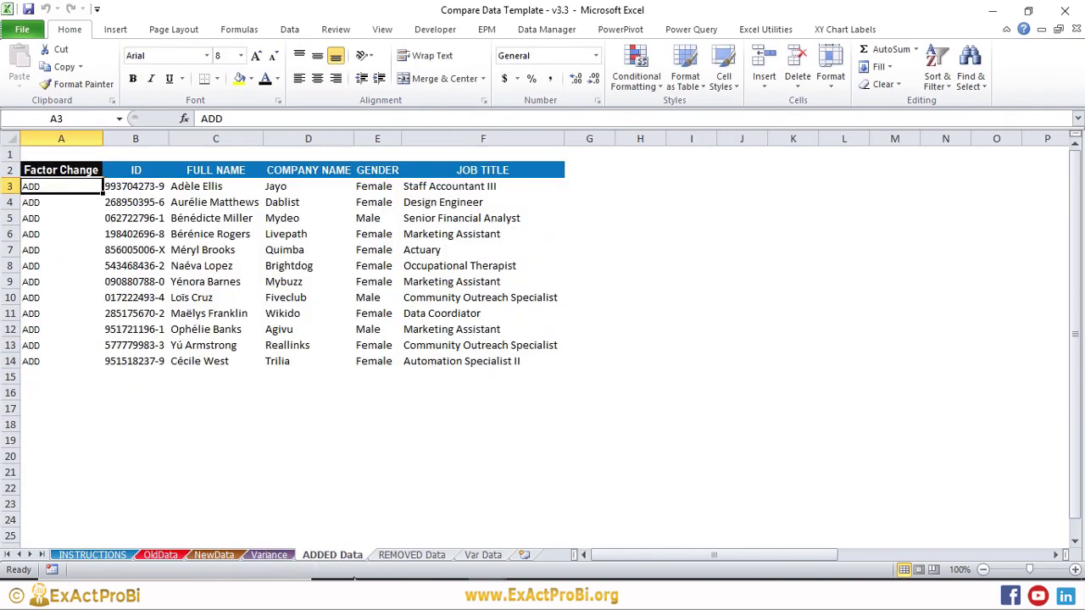
# Compare the ADD entries in A6:A17 of Variance with those in A3:A14 of ADDED Data
pyautogui.click(269, 556)
pyautogui.moveTo(51, 257); pyautogui.dragTo(58, 434)
pyautogui.click(335, 555)
pyautogui.moveTo(34, 187); pyautogui.dragTo(42, 361)
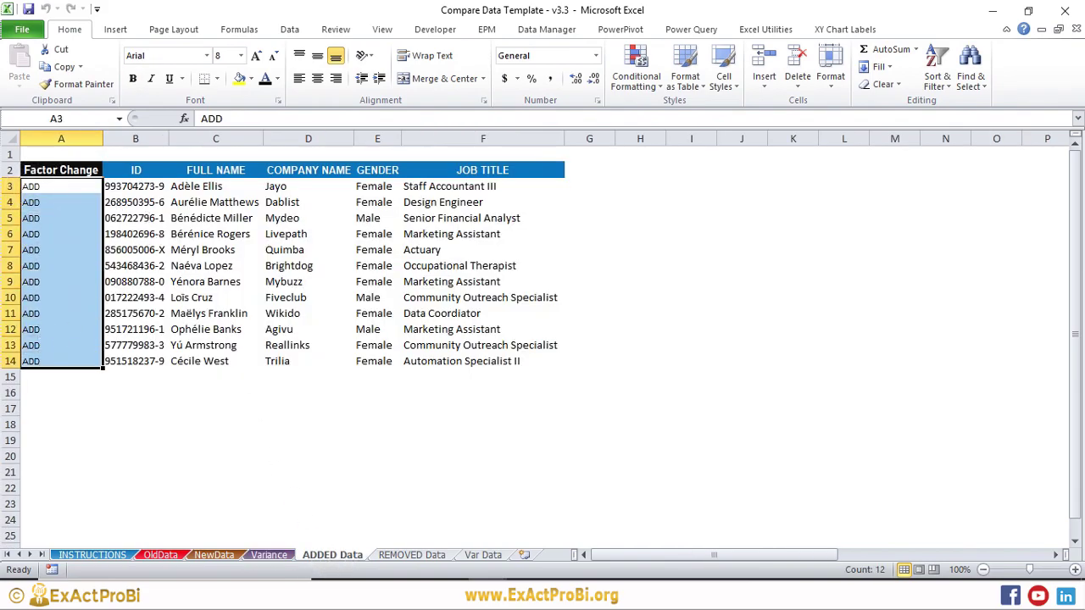
# Compare the two REMOVE records in rows 3 and 4 of Variance with the copies in REMOVED Data
pyautogui.click(402, 555)
pyautogui.click(157, 279)
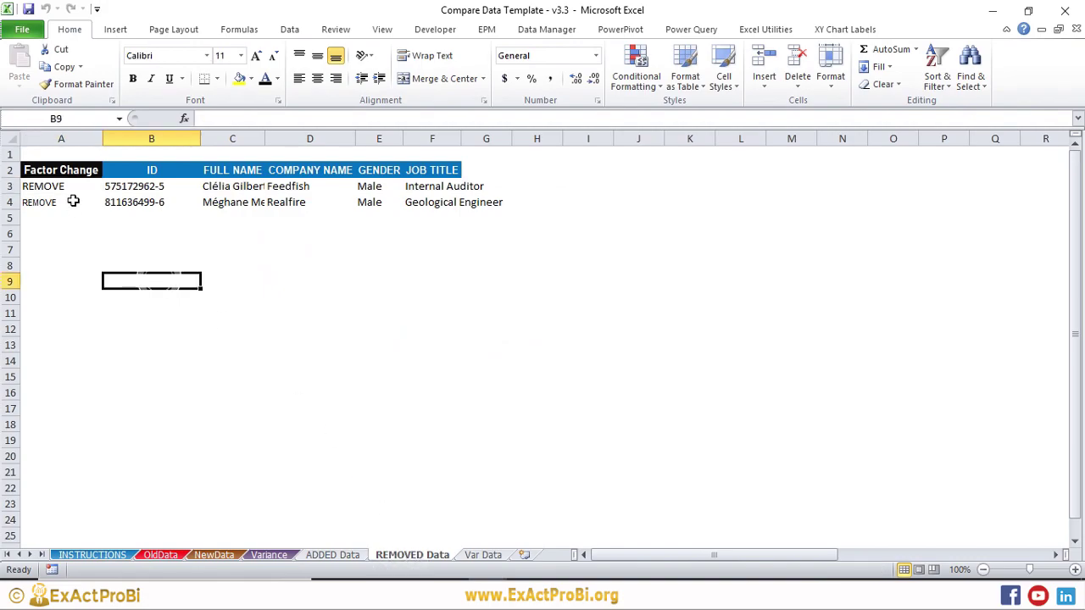
pyautogui.click(268, 555)
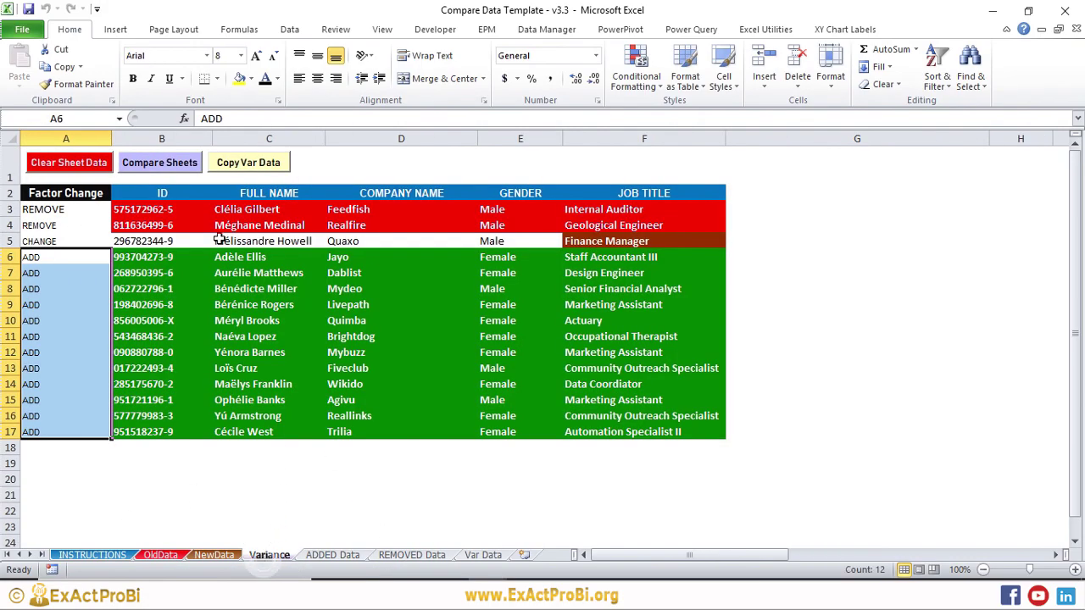
pyautogui.moveTo(10, 210); pyautogui.dragTo(10, 226)
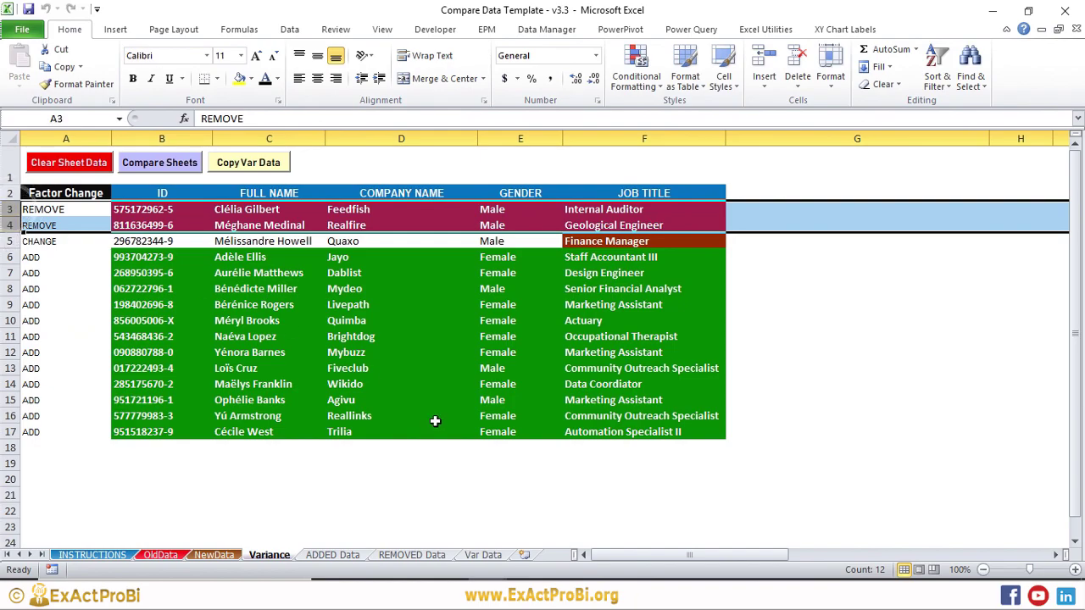
pyautogui.click(435, 556)
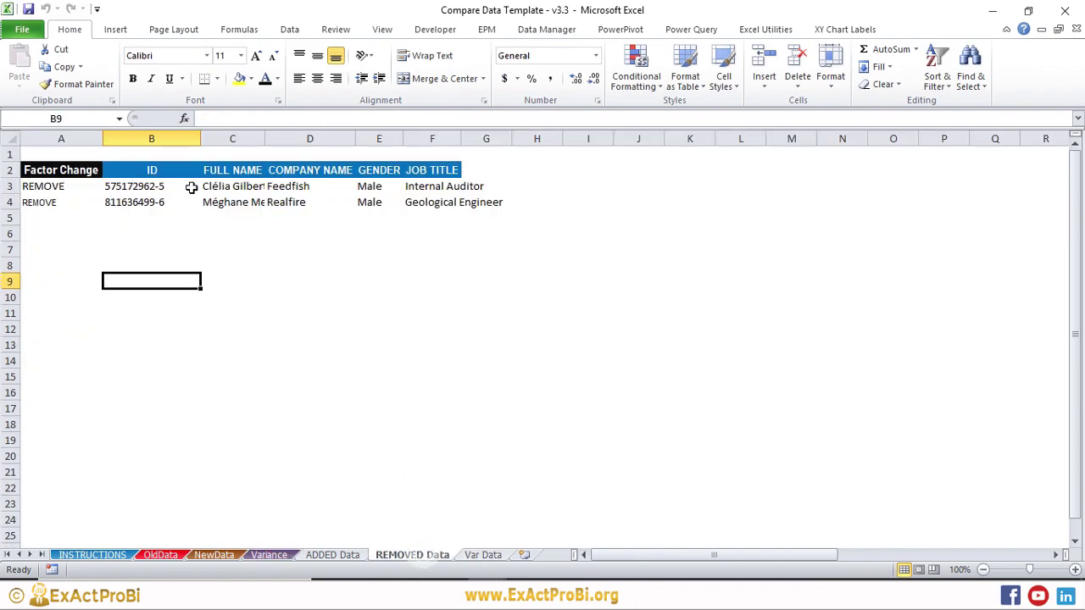
# Highlight the CHANGE record in row 5 of Variance and check its ID and full name
pyautogui.click(269, 556)
pyautogui.click(142, 241)
pyautogui.moveTo(6, 241); pyautogui.dragTo(6, 242)
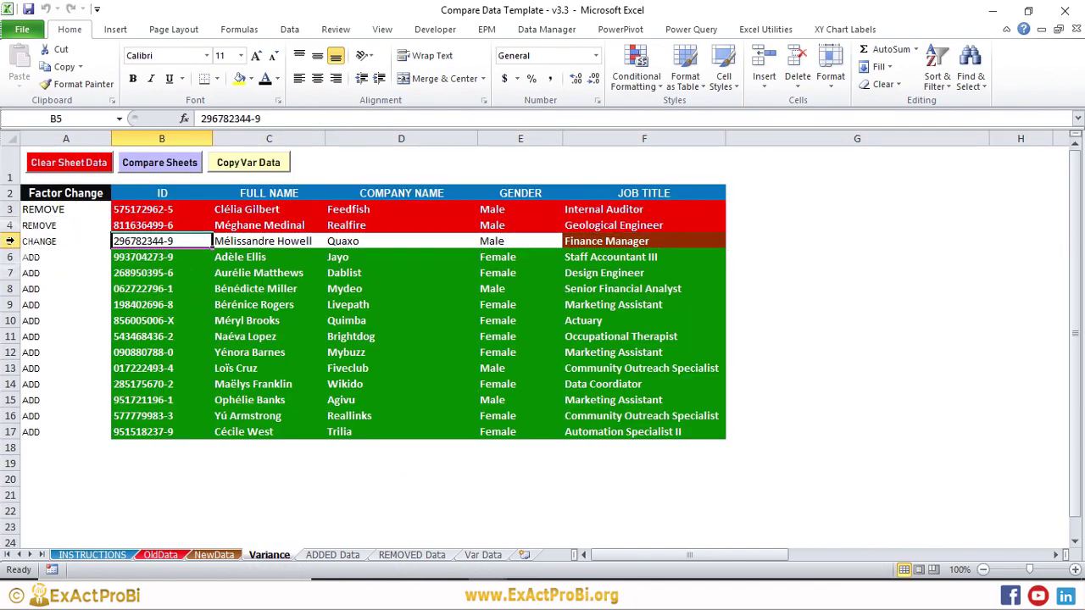
pyautogui.click(9, 245)
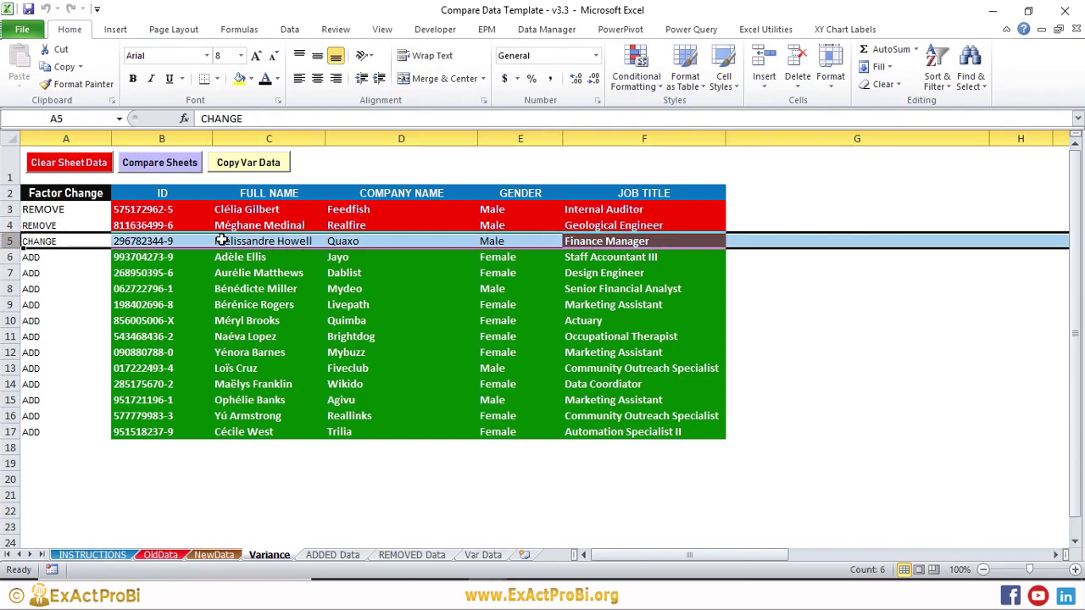
pyautogui.click(271, 241)
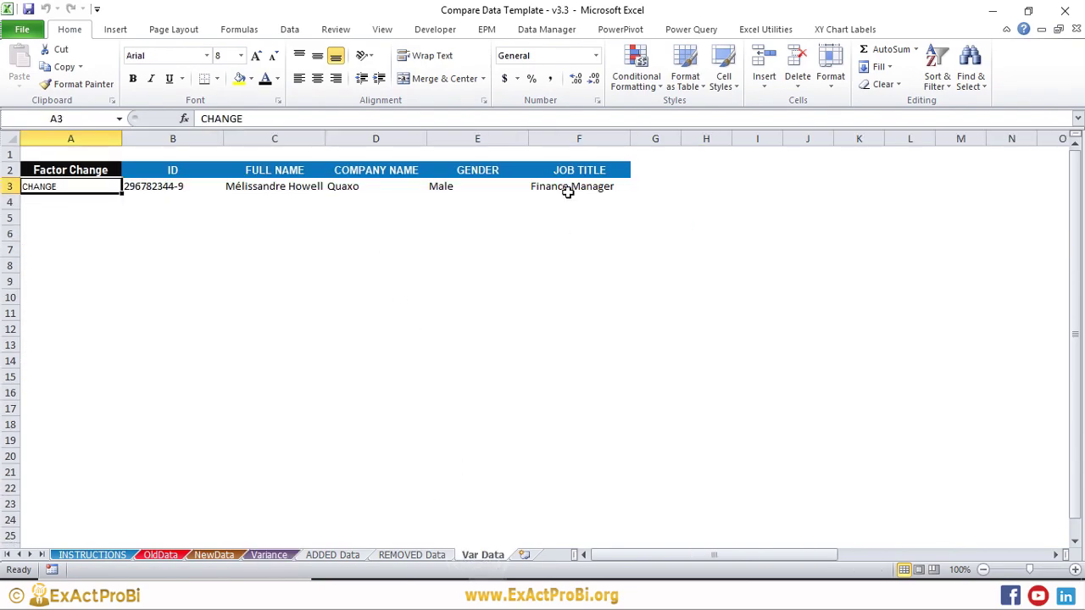
# Check the JOB TITLE, ID, FULL NAME and COMPANY NAME headers in row 2 of Var Data
pyautogui.click(596, 174)
pyautogui.click(175, 168)
pyautogui.click(280, 170)
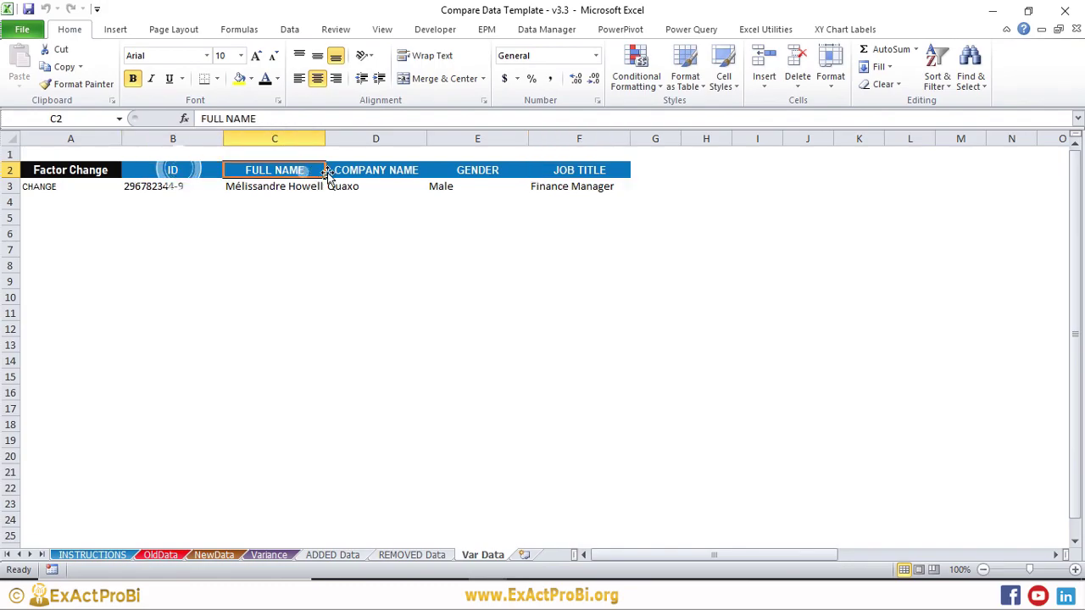
pyautogui.click(381, 171)
# Review the split variance results on the ADDED Data, REMOVED Data and Var Data sheets
pyautogui.click(412, 555)
pyautogui.click(339, 555)
pyautogui.click(412, 555)
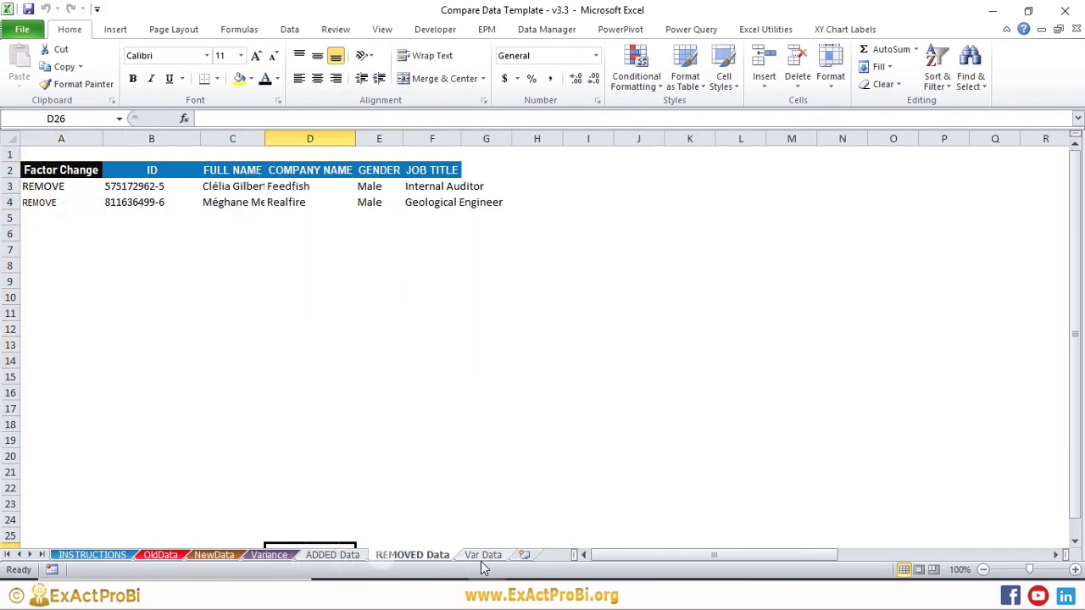
pyautogui.click(353, 554)
pyautogui.click(412, 555)
pyautogui.click(483, 555)
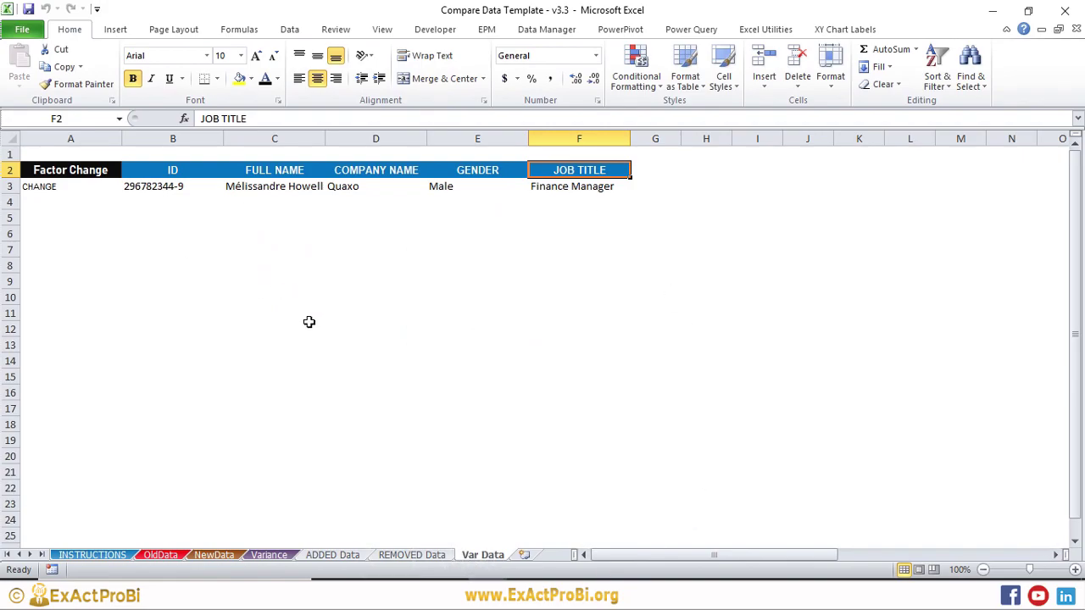
# Highlight the records in B3:E16 of Variance and revisit the three sheets that hold the copied records
pyautogui.click(268, 555)
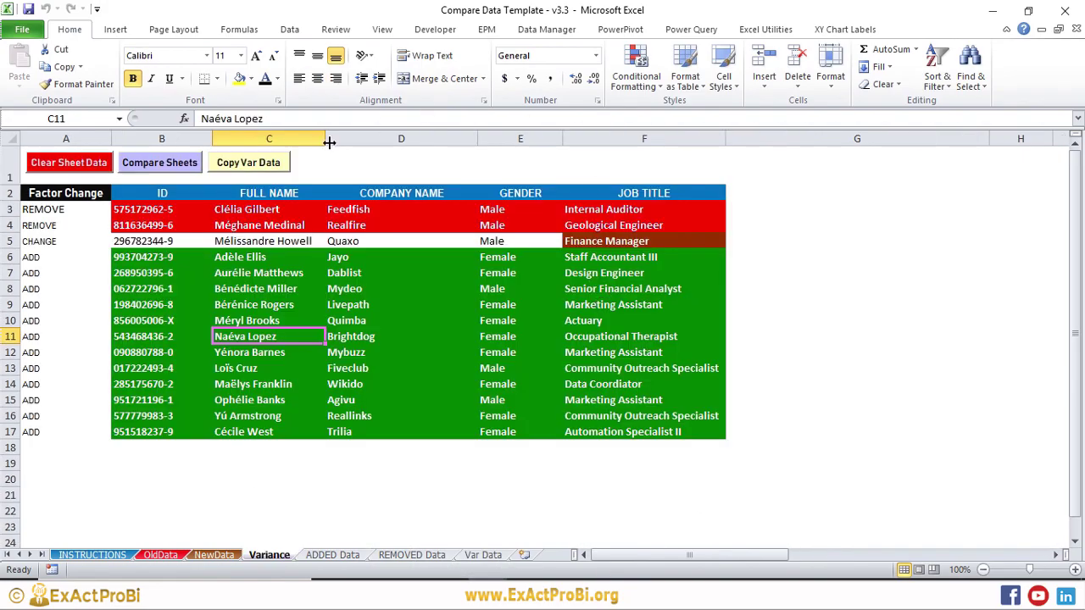
pyautogui.moveTo(149, 212); pyautogui.dragTo(542, 415)
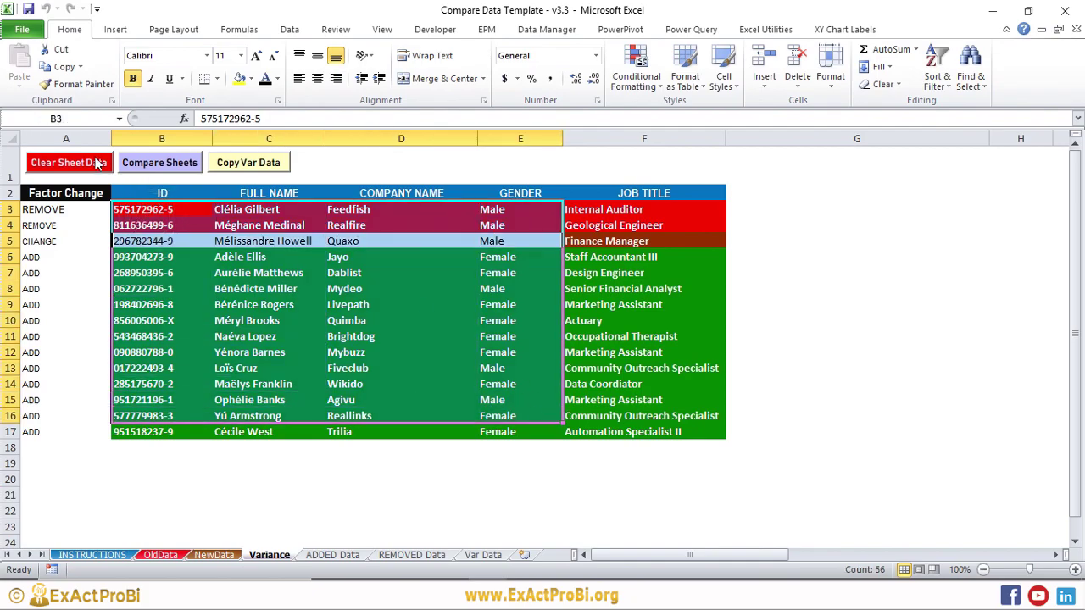
pyautogui.click(333, 544)
pyautogui.click(339, 555)
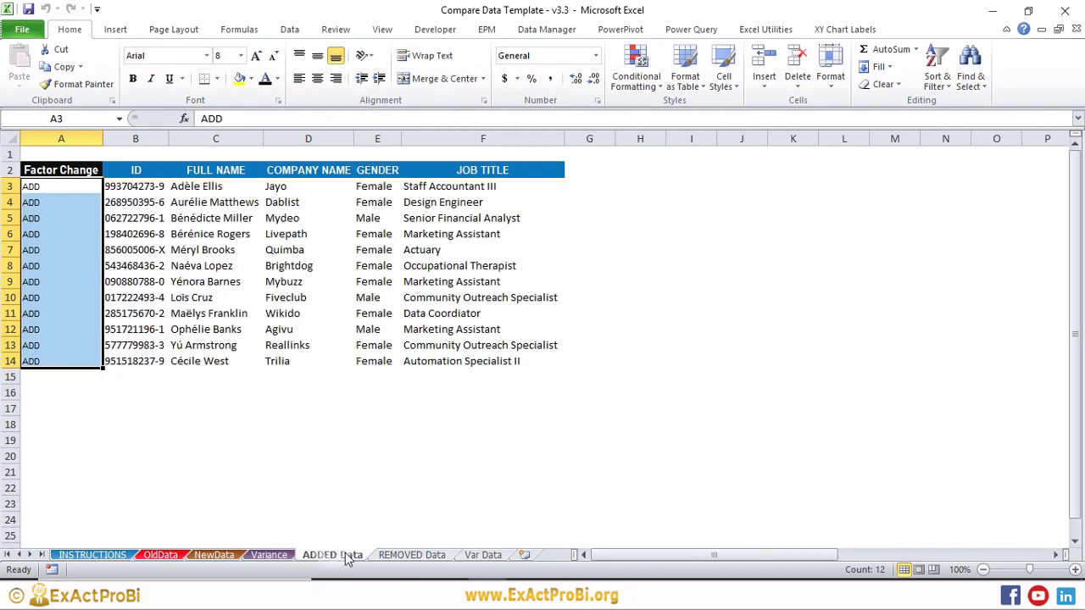
pyautogui.click(412, 555)
pyautogui.click(482, 555)
pyautogui.click(412, 556)
pyautogui.click(332, 555)
pyautogui.click(269, 555)
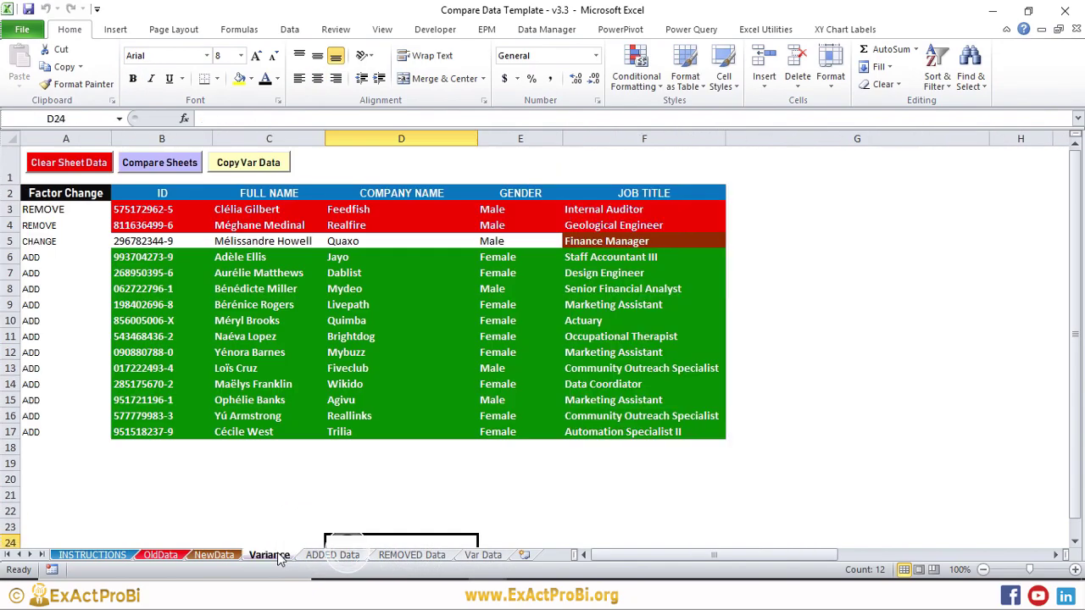
# Clear all records from OldData and confirm the deletion
pyautogui.click(214, 555)
pyautogui.click(160, 555)
pyautogui.click(251, 347)
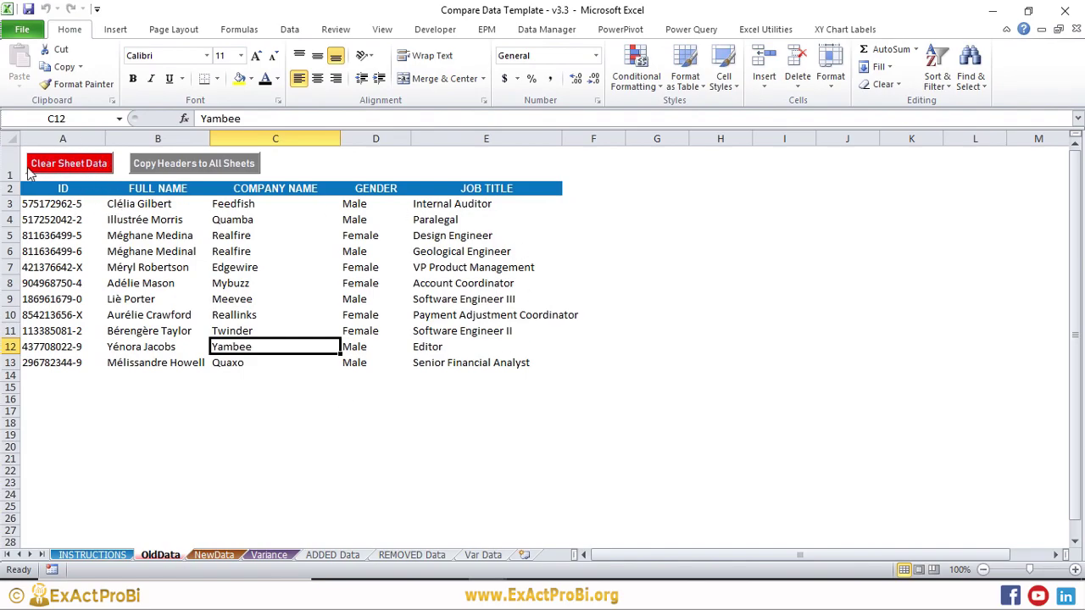
pyautogui.click(87, 164)
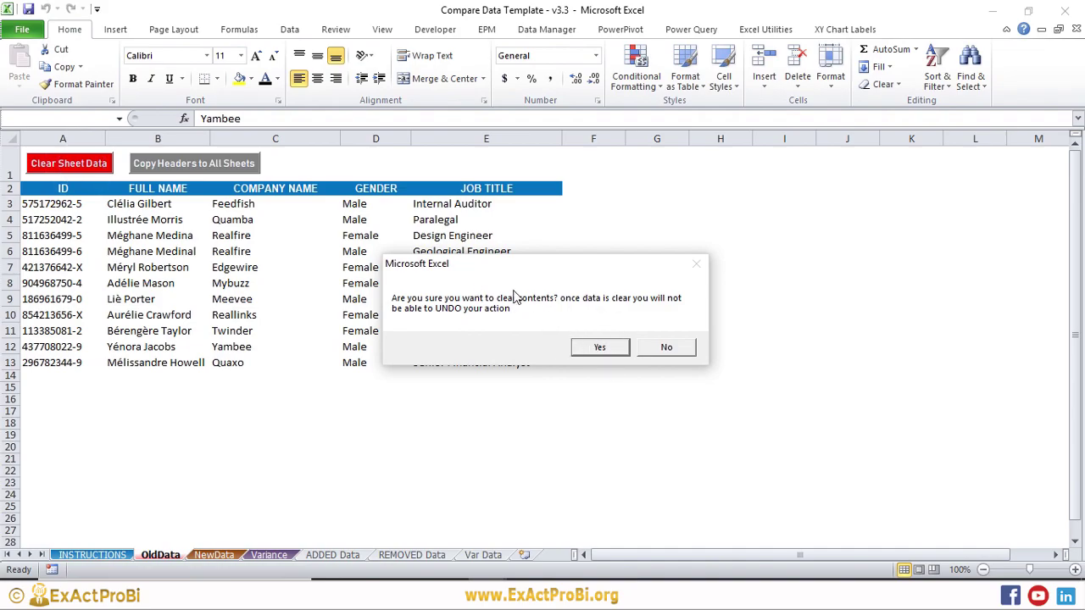
pyautogui.click(601, 348)
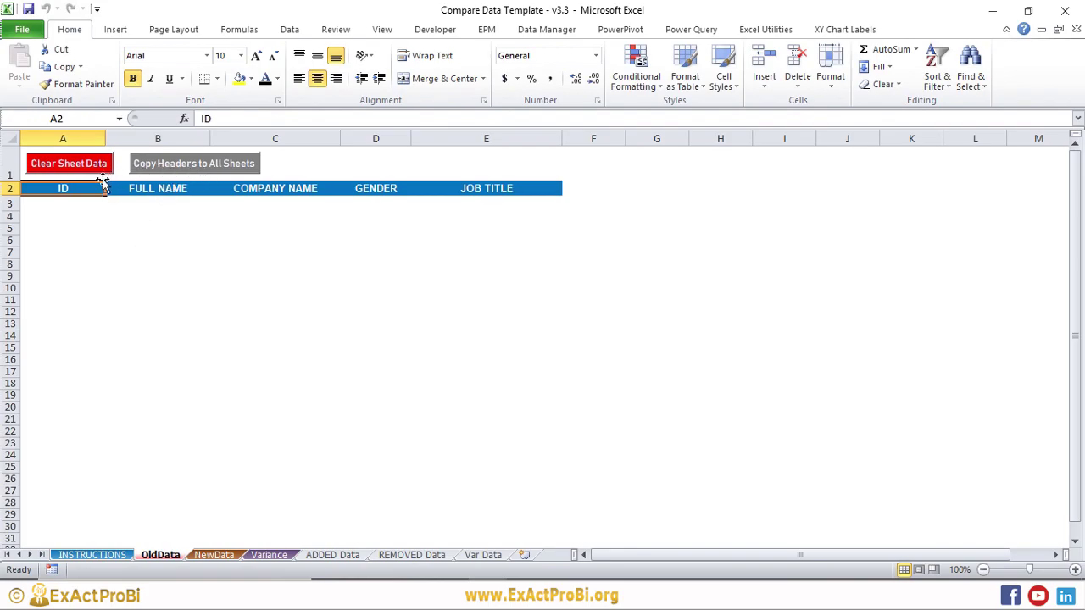
# Check the contents of NewData and Variance against the cleared OldData sheet
pyautogui.click(213, 554)
pyautogui.click(269, 554)
pyautogui.click(214, 554)
pyautogui.click(160, 554)
pyautogui.click(214, 555)
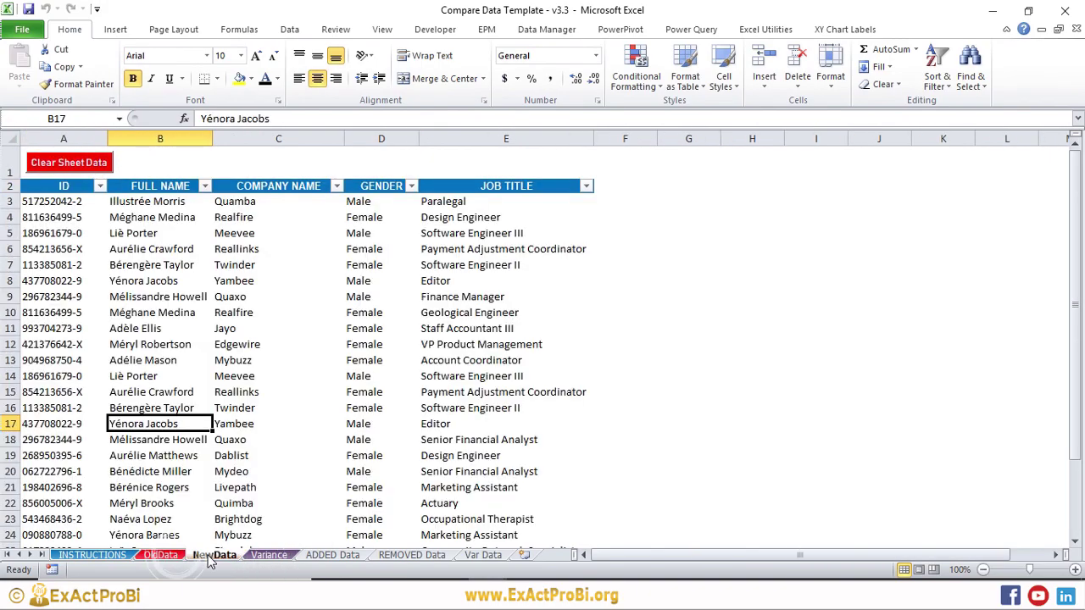
pyautogui.click(160, 555)
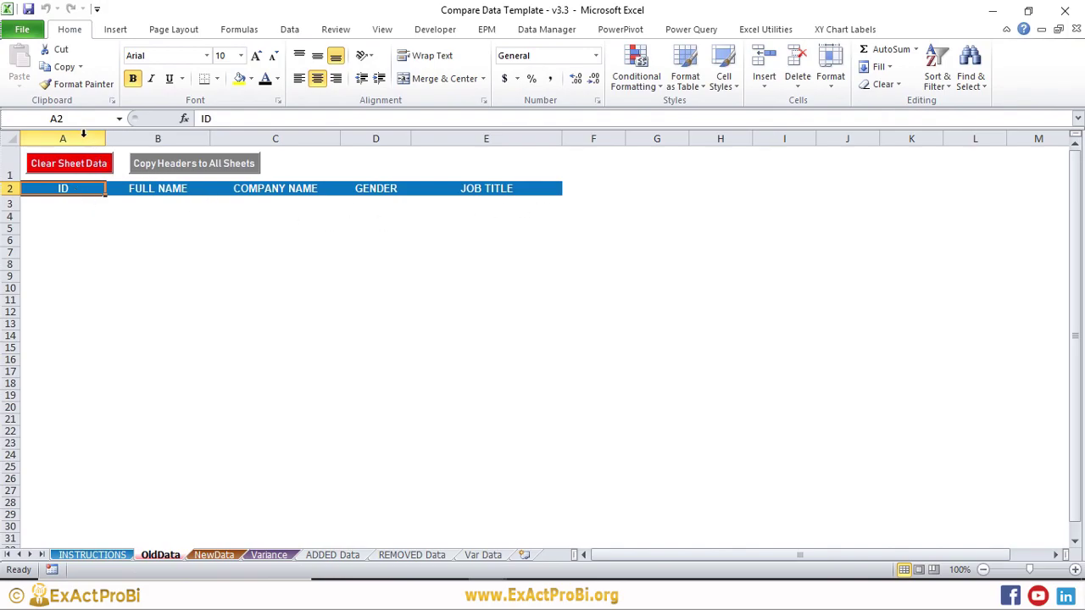
# Highlight columns A to E of OldData and its header cells from ID to JOB TITLE in row 2
pyautogui.moveTo(83, 136); pyautogui.dragTo(552, 171)
pyautogui.click(363, 239)
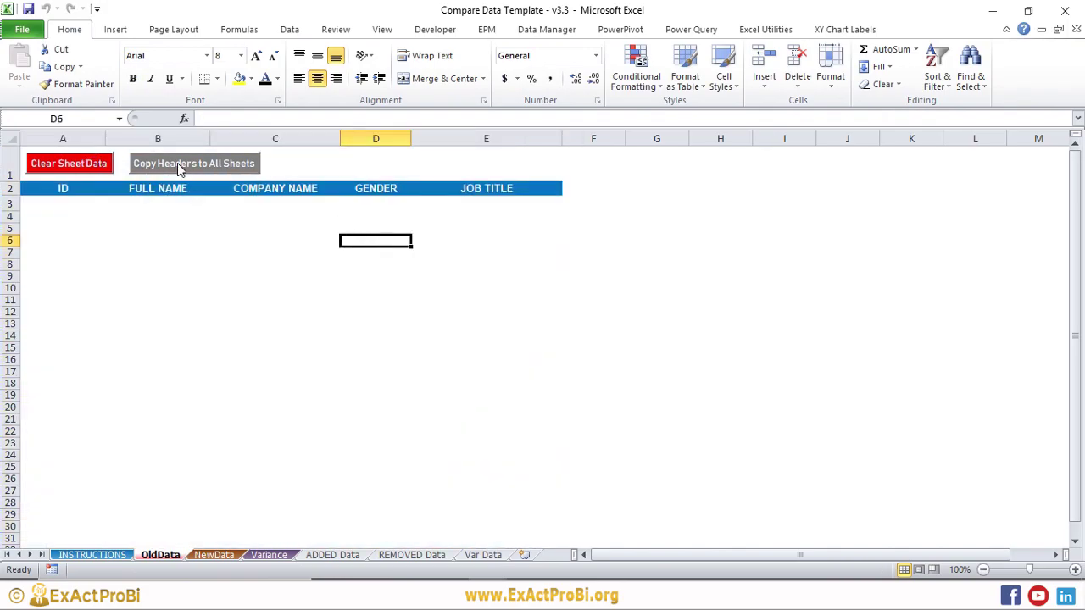
pyautogui.moveTo(63, 184); pyautogui.dragTo(485, 187)
pyautogui.click(90, 186)
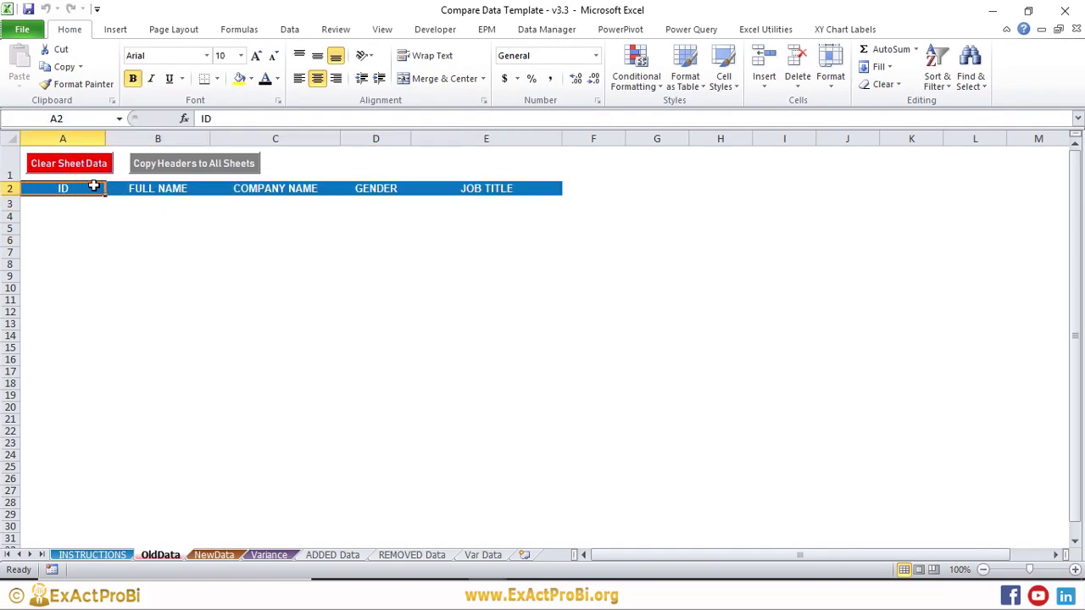
# Highlight the OldData headers from ID to JOB TITLE and check them against the header row in NewData
pyautogui.hotkey('ctrl', 'shift', 'Right')
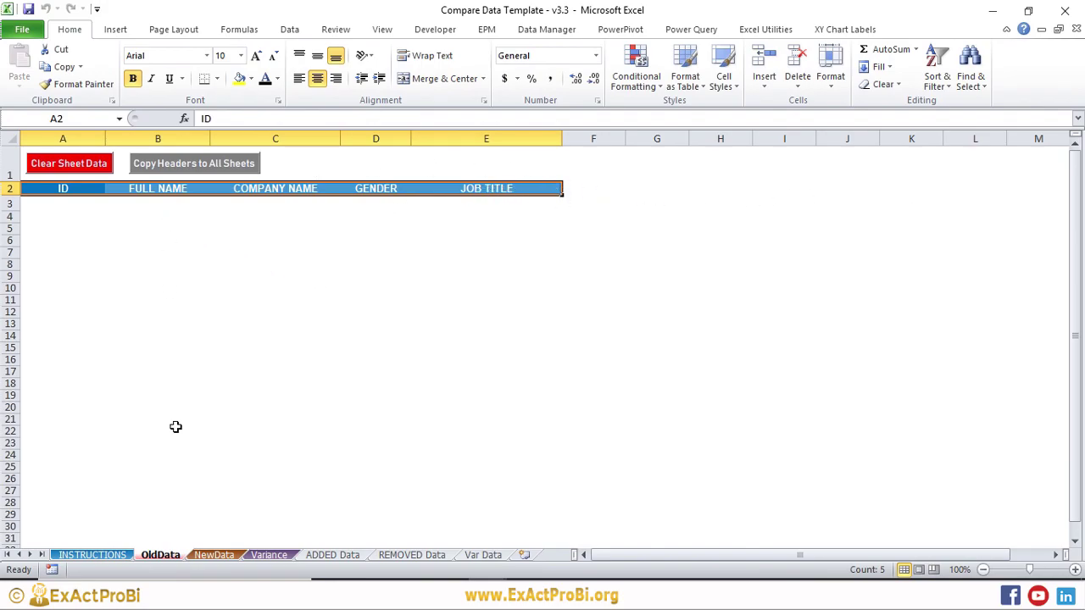
pyautogui.click(214, 554)
pyautogui.click(64, 186)
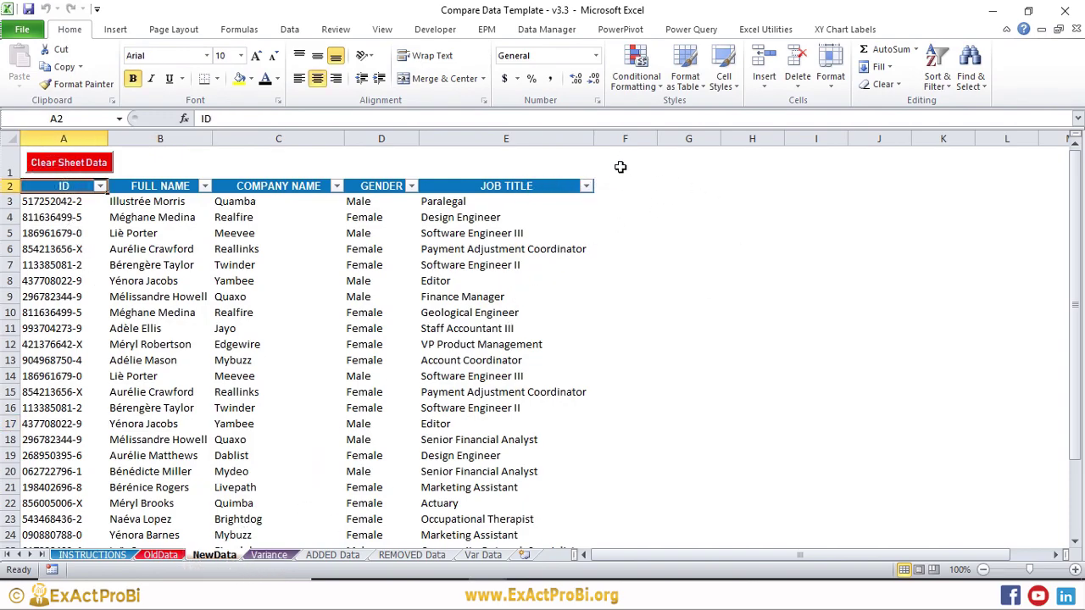
# Clear columns F to K beside the records in NewData
pyautogui.moveTo(624, 138); pyautogui.dragTo(945, 138)
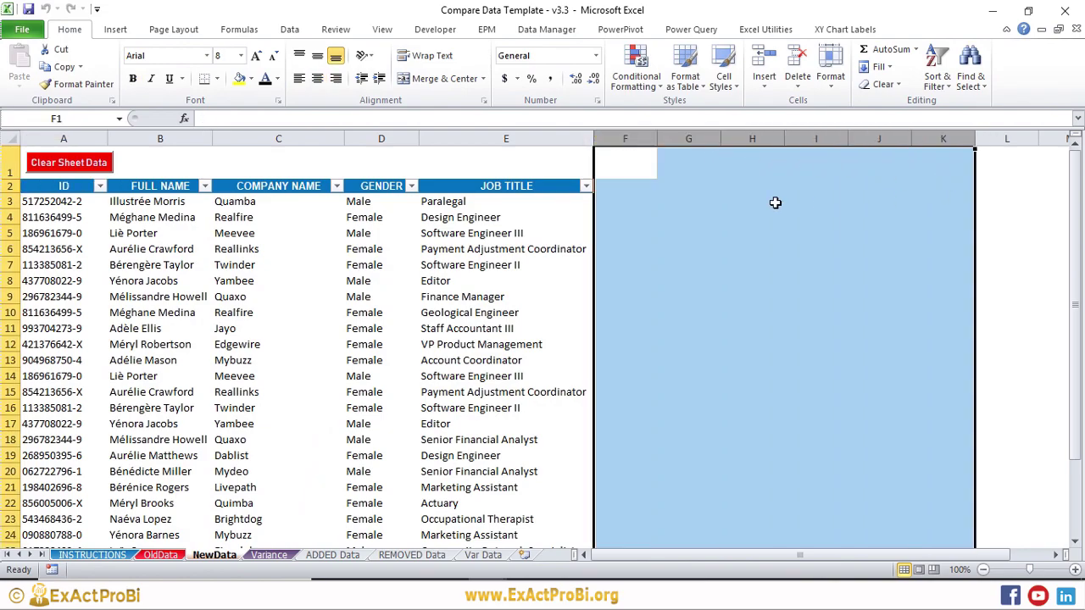
pyautogui.click(678, 201)
pyautogui.moveTo(625, 138); pyautogui.dragTo(952, 174)
pyautogui.rightClick(850, 190)
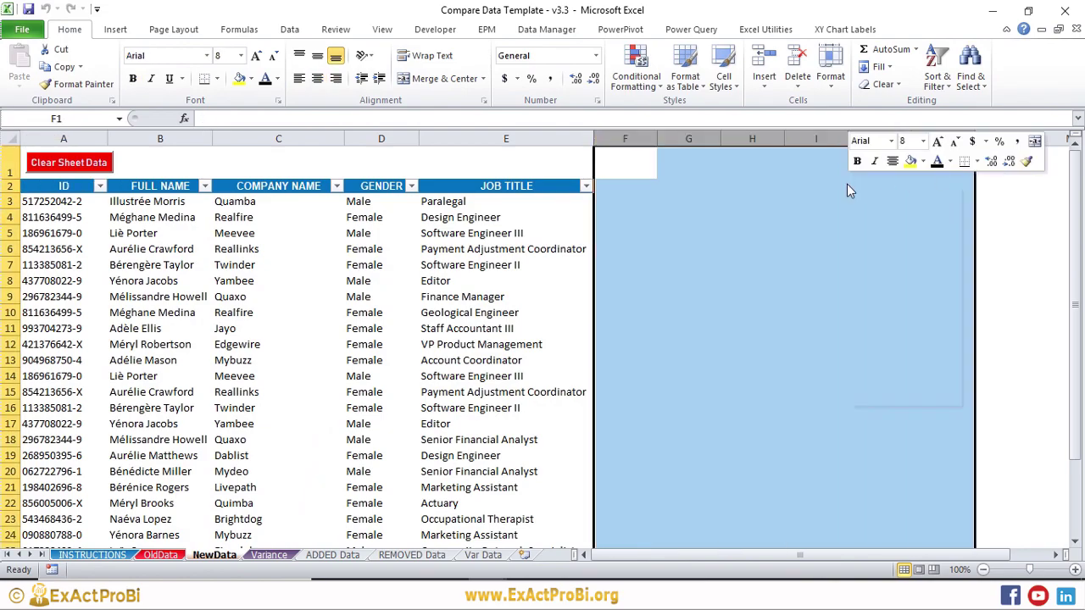
pyautogui.click(900, 322)
pyautogui.click(707, 281)
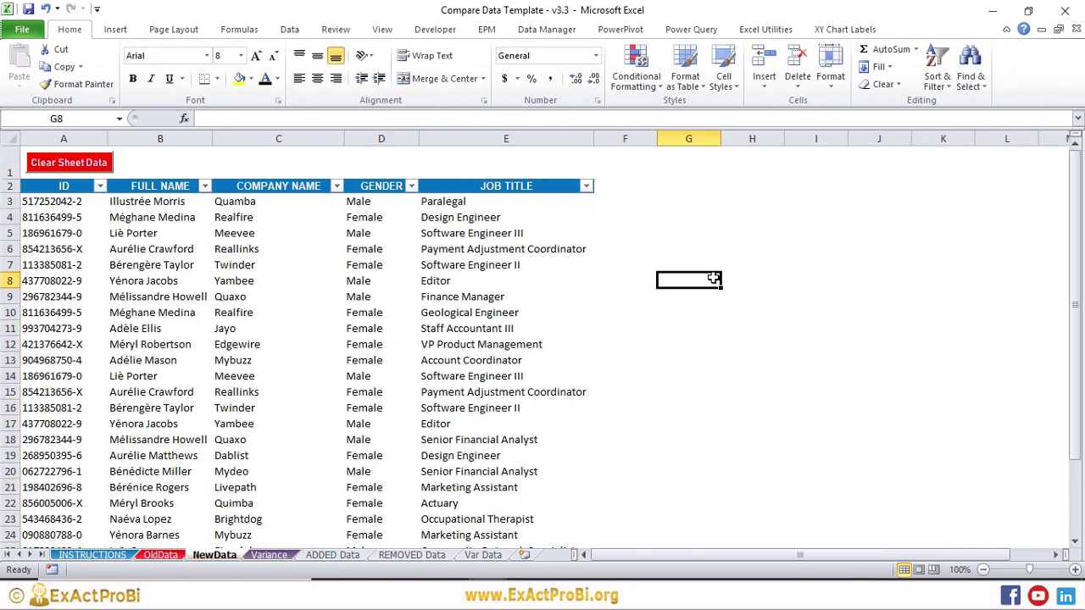
pyautogui.click(624, 188)
pyautogui.press('Escape')
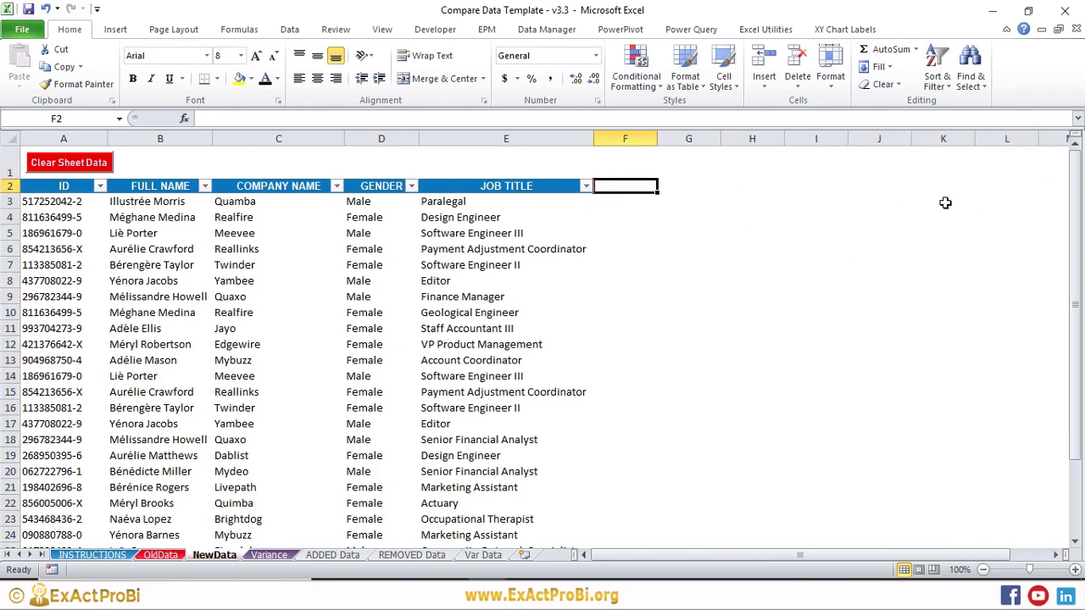
# Add an Email header in cell F2 of OldData, beside JOB TITLE
pyautogui.click(160, 554)
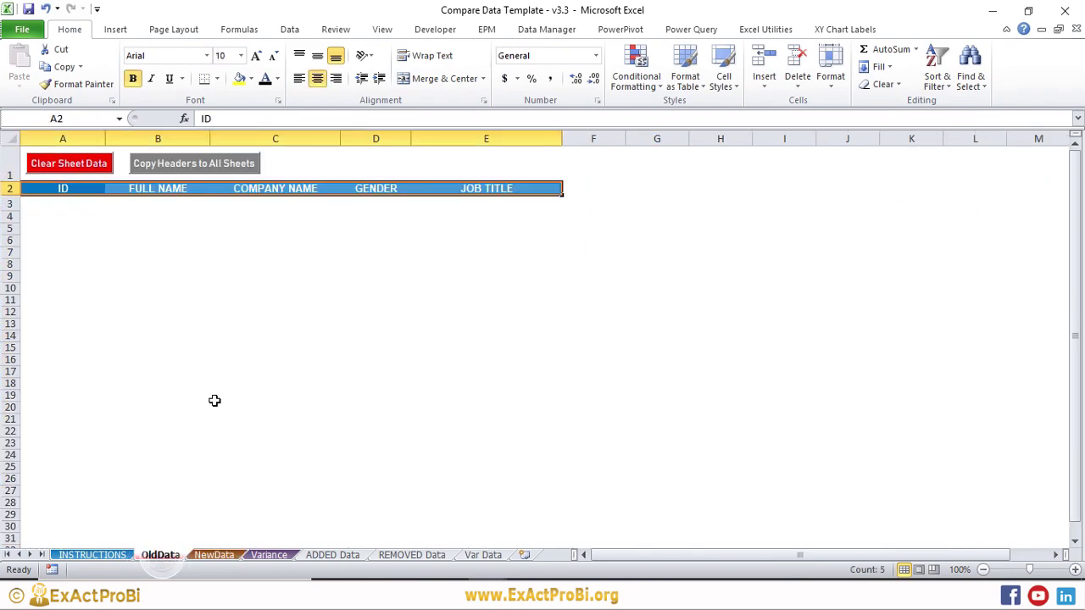
pyautogui.click(213, 396)
pyautogui.click(584, 188)
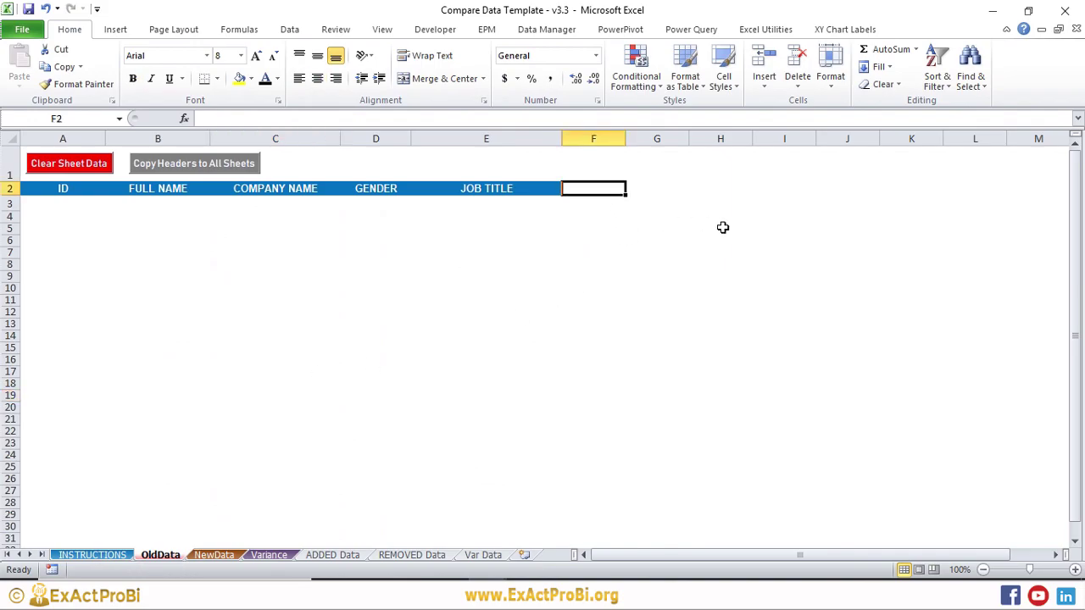
pyautogui.write('Email')
pyautogui.press('Return')
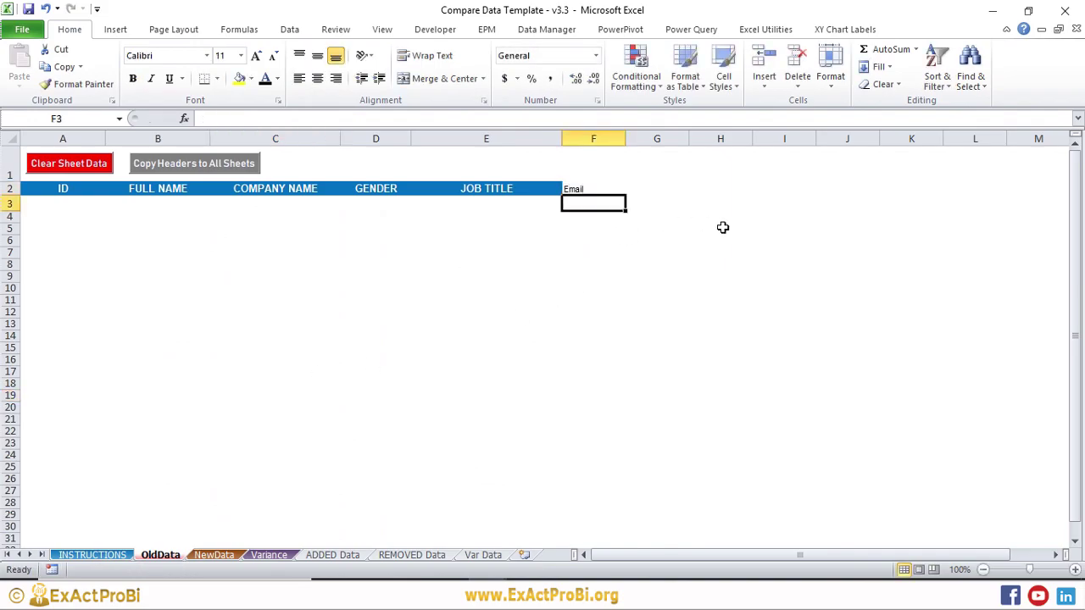
# Copy the formatting of the JOB TITLE header onto the Email header in F2 of OldData
pyautogui.click(473, 189)
pyautogui.click(76, 84)
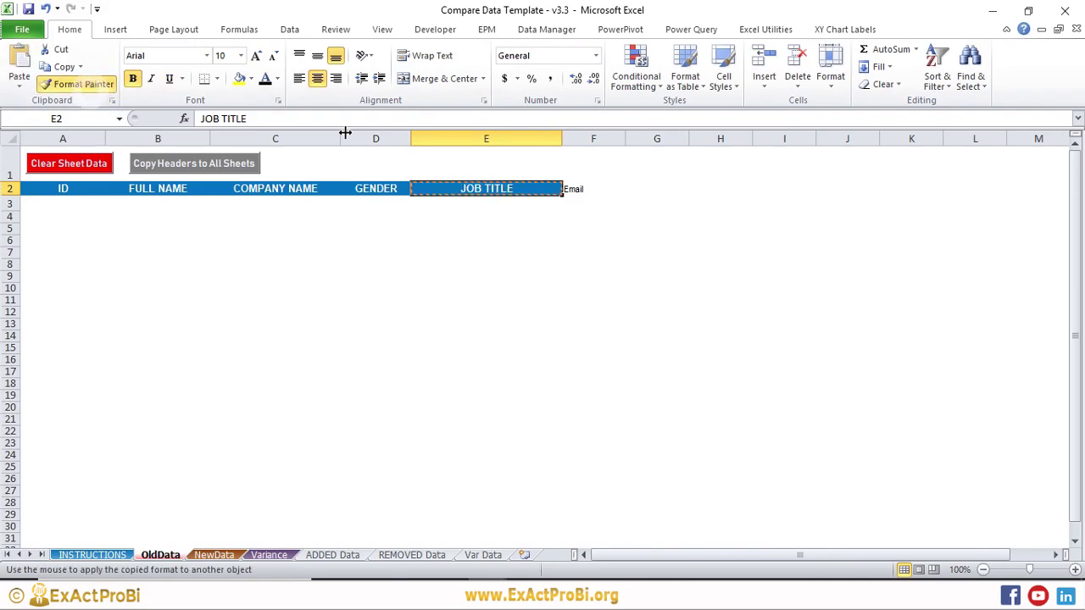
pyautogui.click(580, 191)
pyautogui.click(582, 240)
pyautogui.click(190, 229)
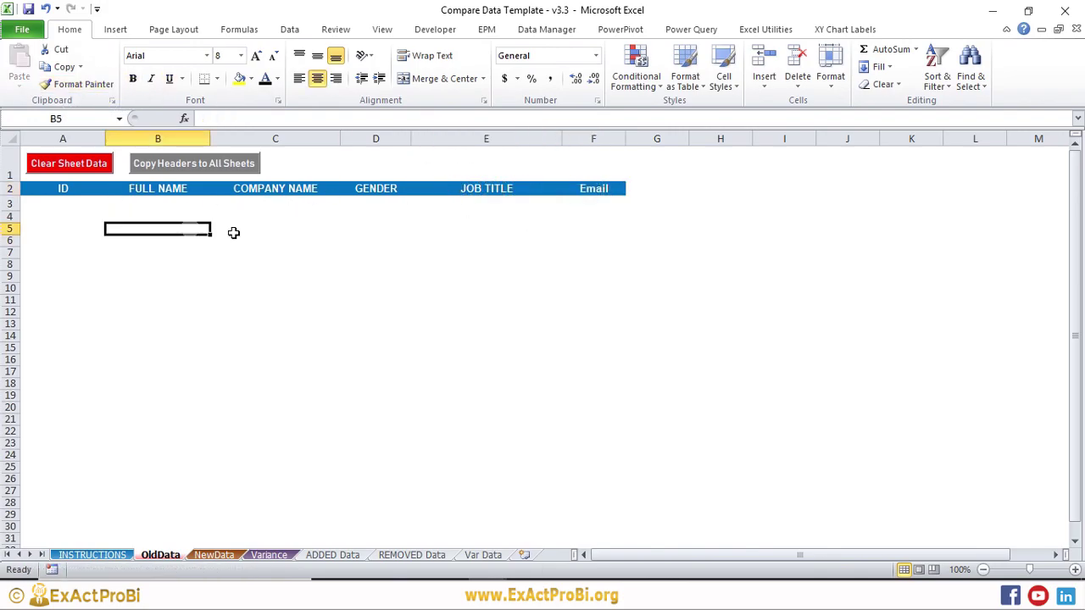
# Copy the OldData headers to all sheets and check the Email header in NewData and Variance
pyautogui.click(173, 165)
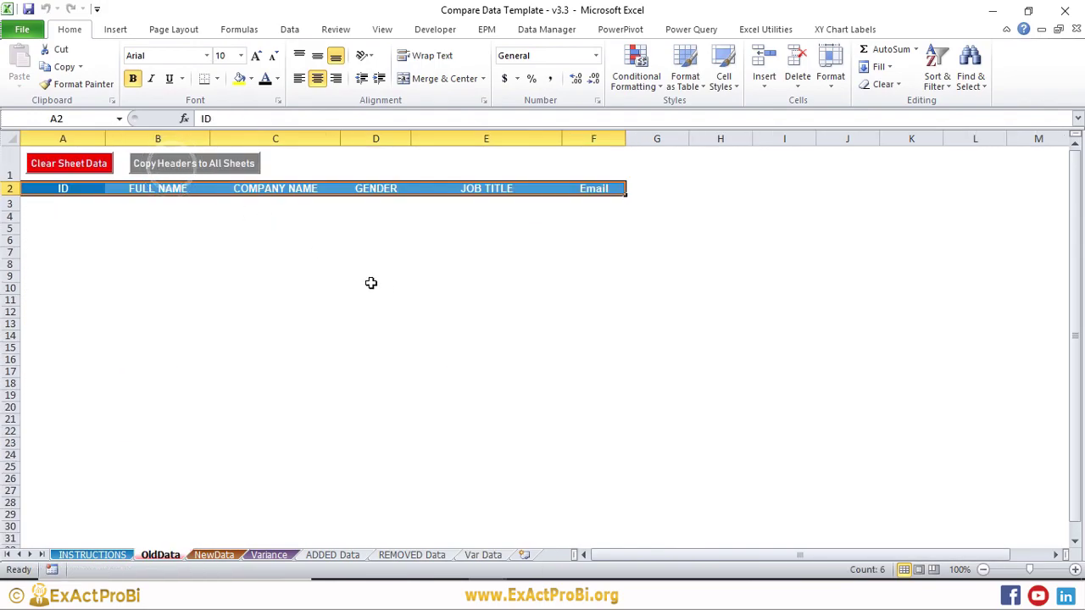
pyautogui.click(348, 298)
pyautogui.click(213, 555)
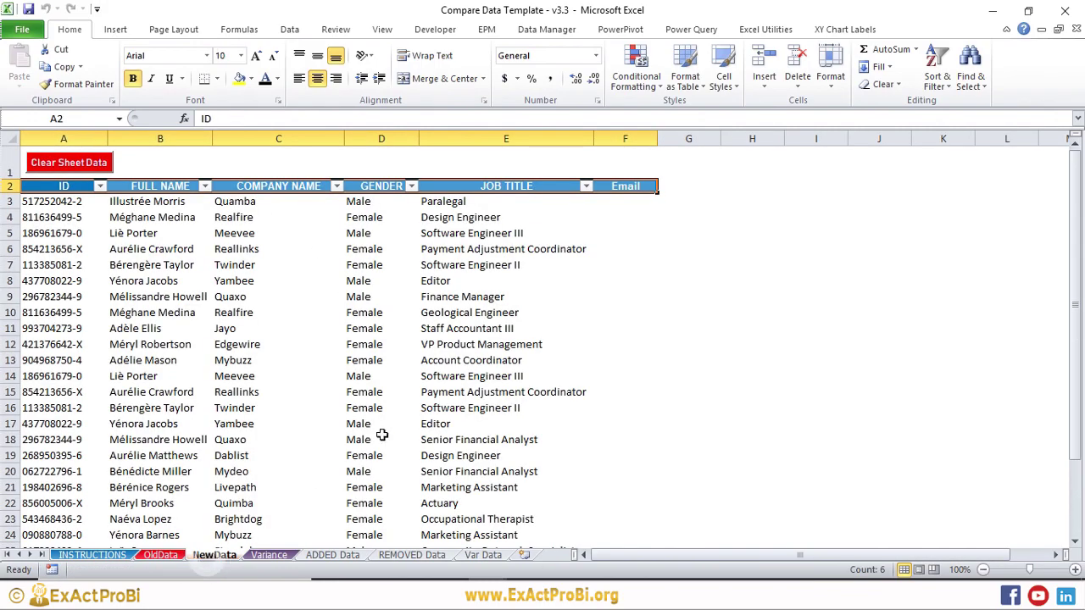
pyautogui.click(475, 375)
pyautogui.click(625, 185)
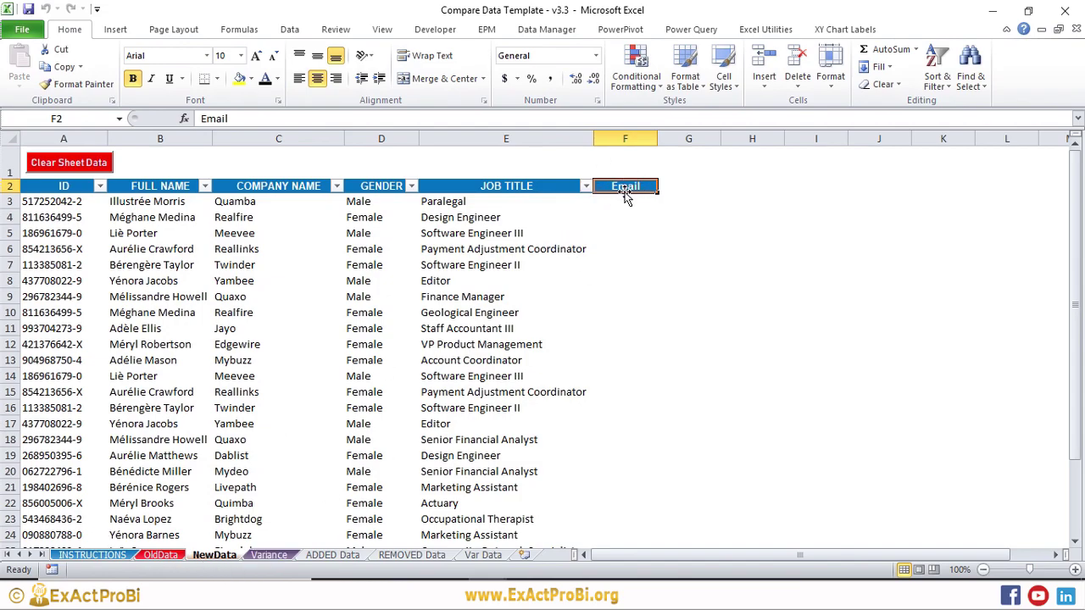
pyautogui.click(270, 555)
pyautogui.click(667, 367)
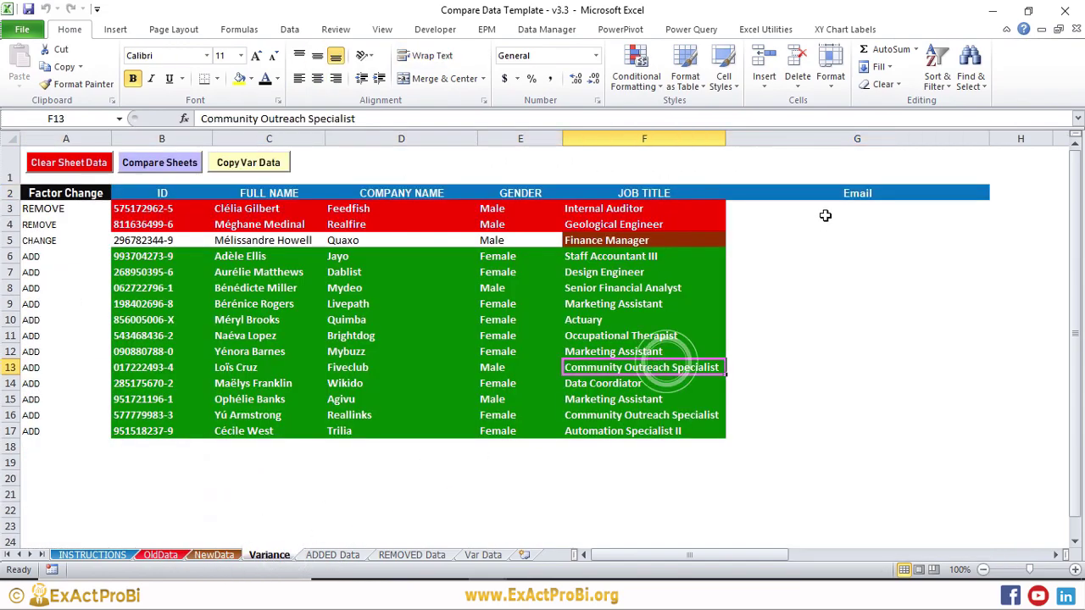
pyautogui.click(826, 193)
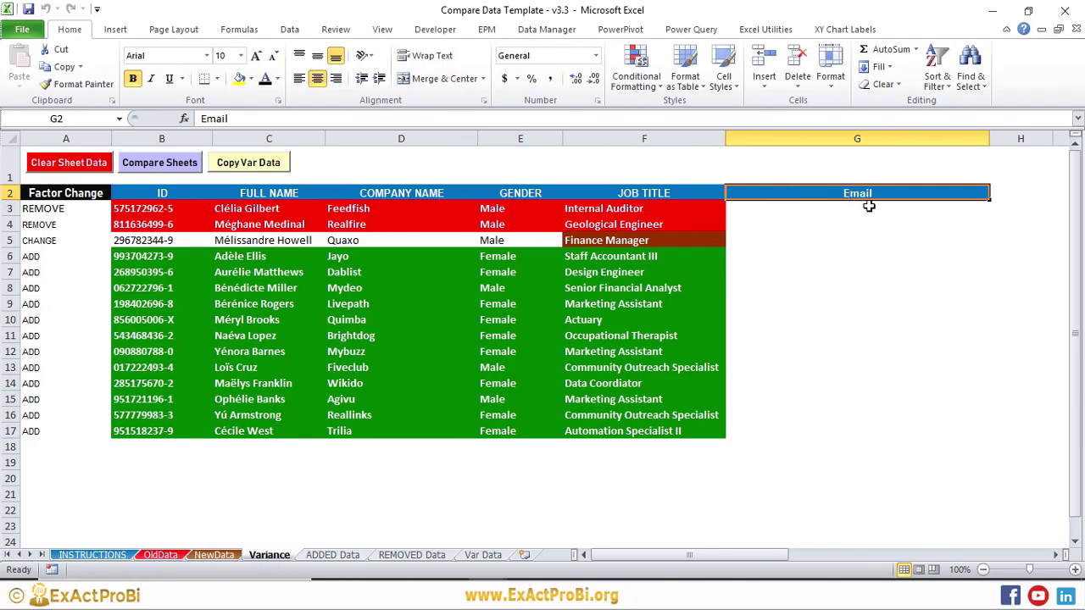
pyautogui.click(431, 529)
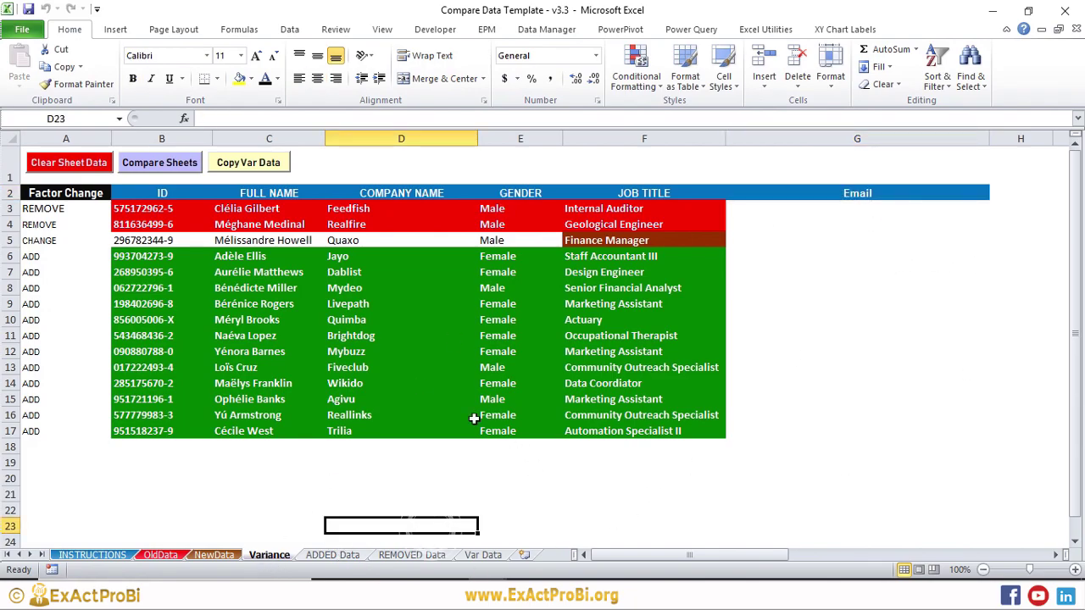
# Remove the Email header from F2 of OldData, resetting its formatting to that of blank cell G2
pyautogui.click(157, 554)
pyautogui.click(560, 456)
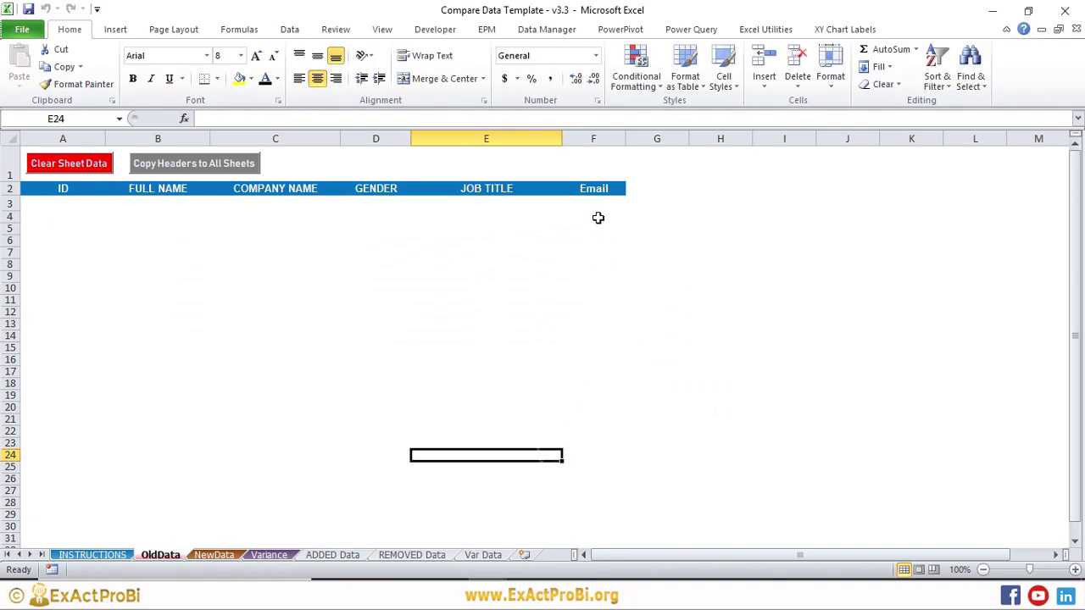
pyautogui.click(590, 195)
pyautogui.click(672, 188)
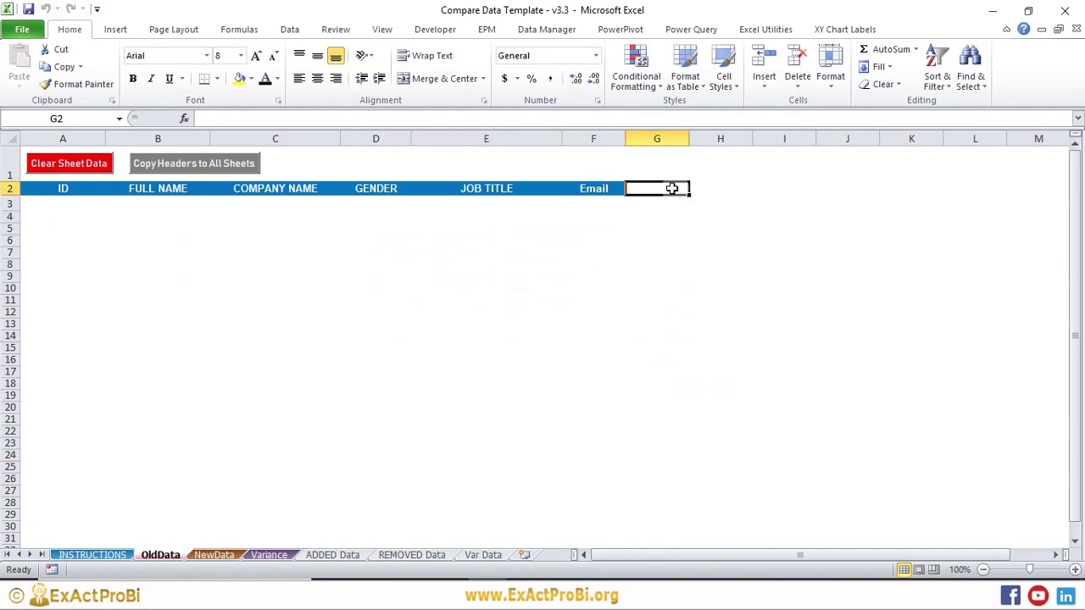
pyautogui.click(101, 82)
pyautogui.click(589, 189)
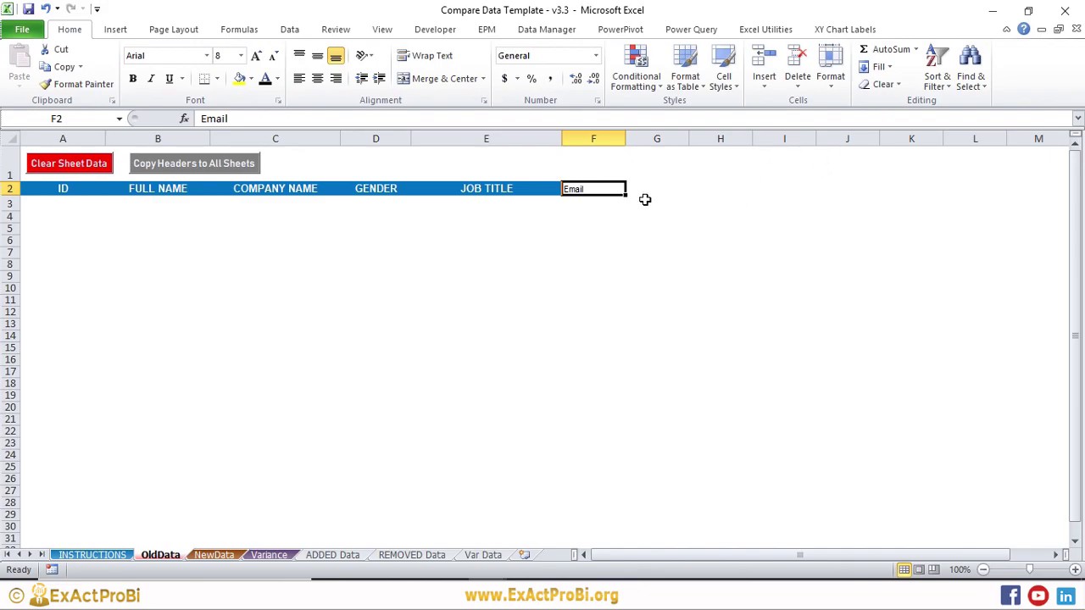
pyautogui.press('Delete')
pyautogui.click(322, 236)
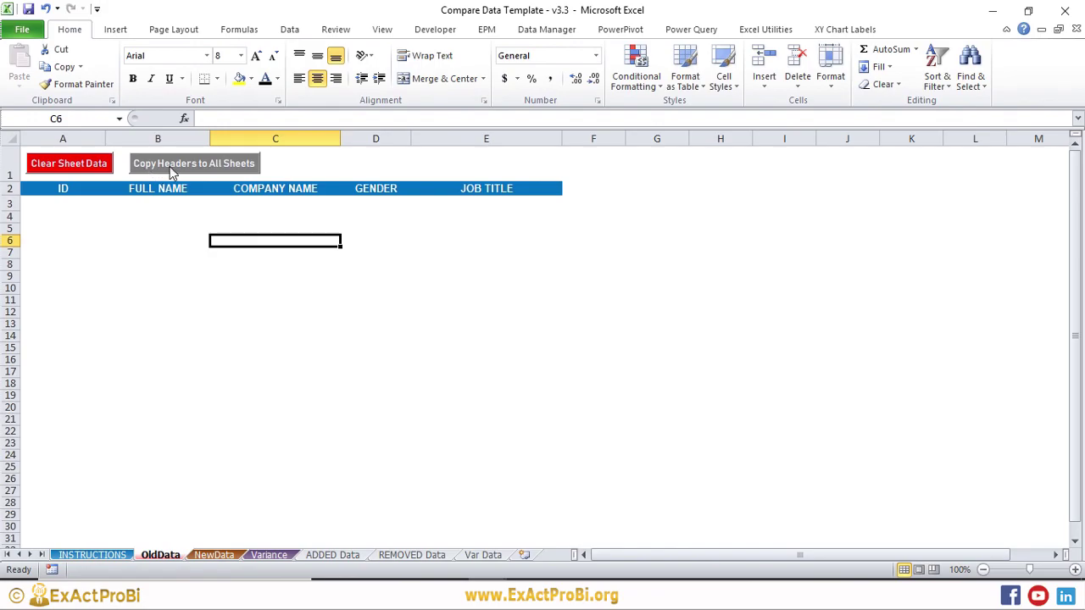
# Copy the reduced OldData headers to all sheets and check cell F2 in NewData
pyautogui.click(170, 163)
pyautogui.moveTo(356, 288); pyautogui.dragTo(356, 278)
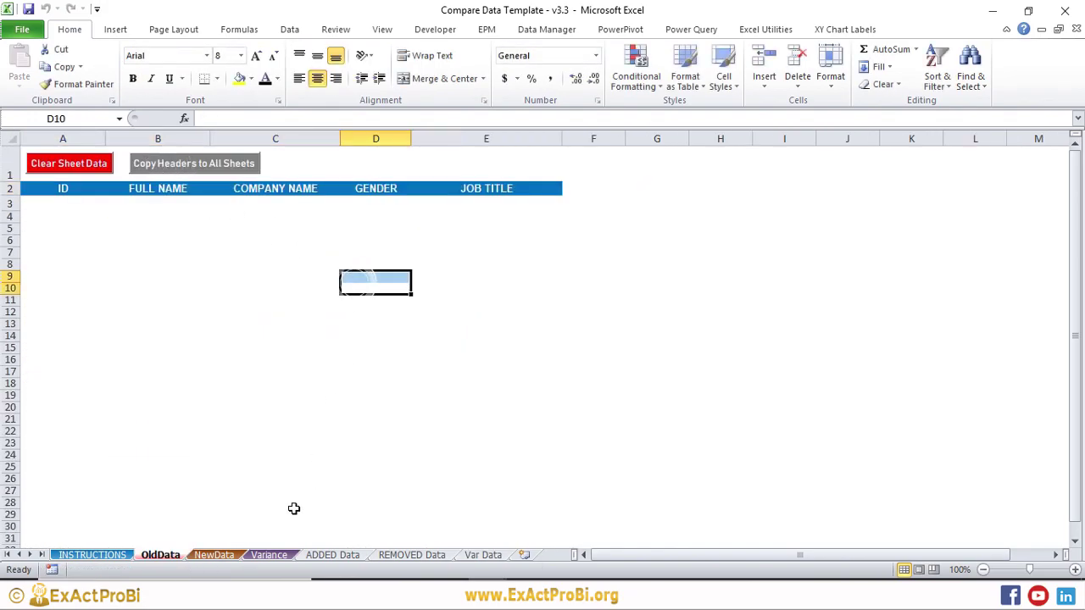
pyautogui.click(224, 556)
pyautogui.click(620, 185)
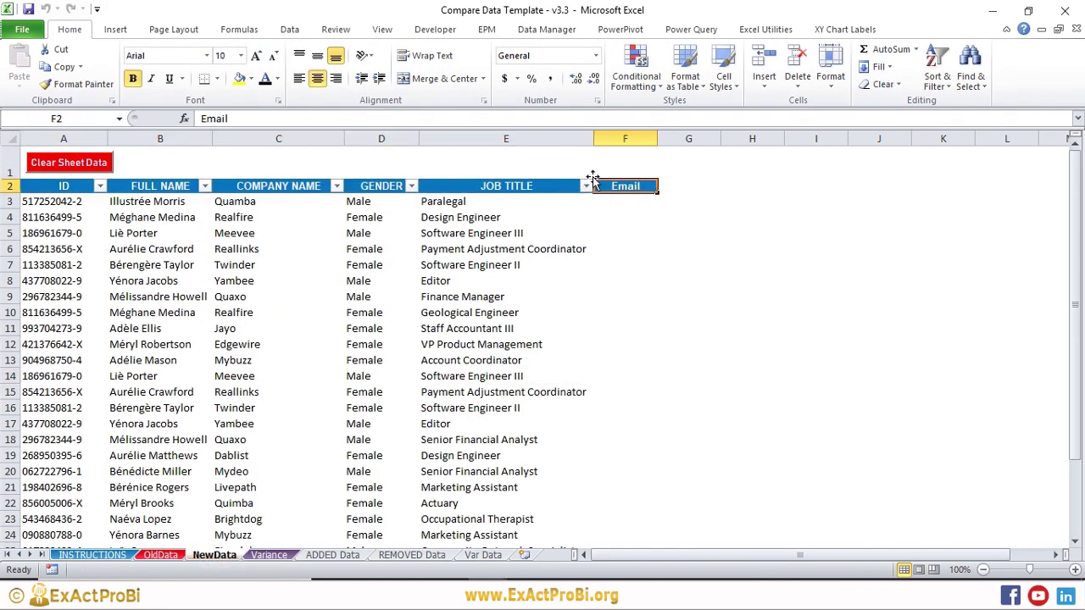
# Return to OldData and highlight its row 2 headers from ID to JOB TITLE
pyautogui.click(161, 555)
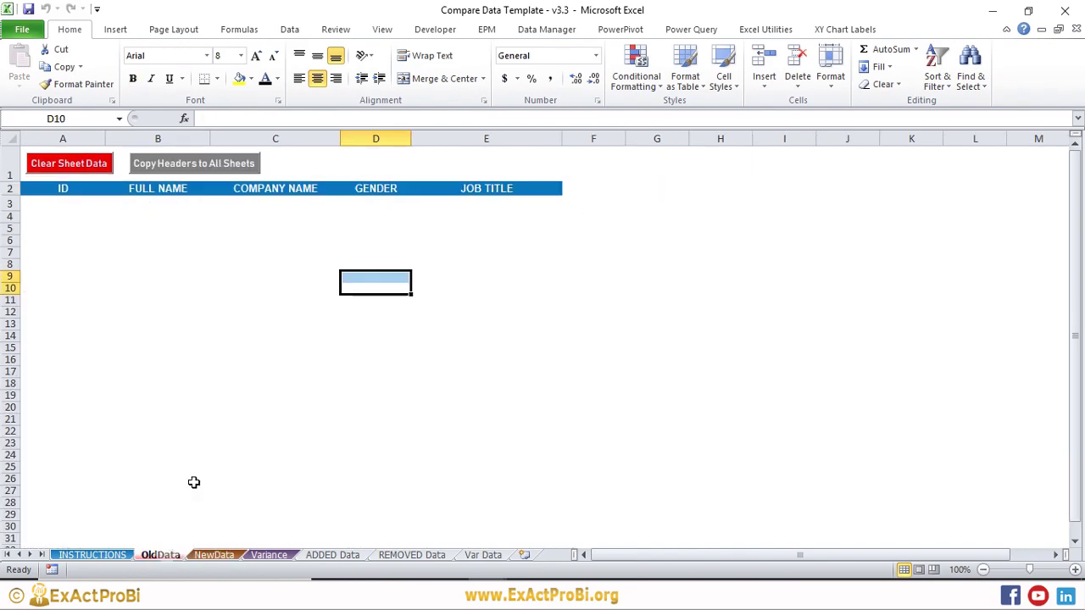
pyautogui.click(49, 192)
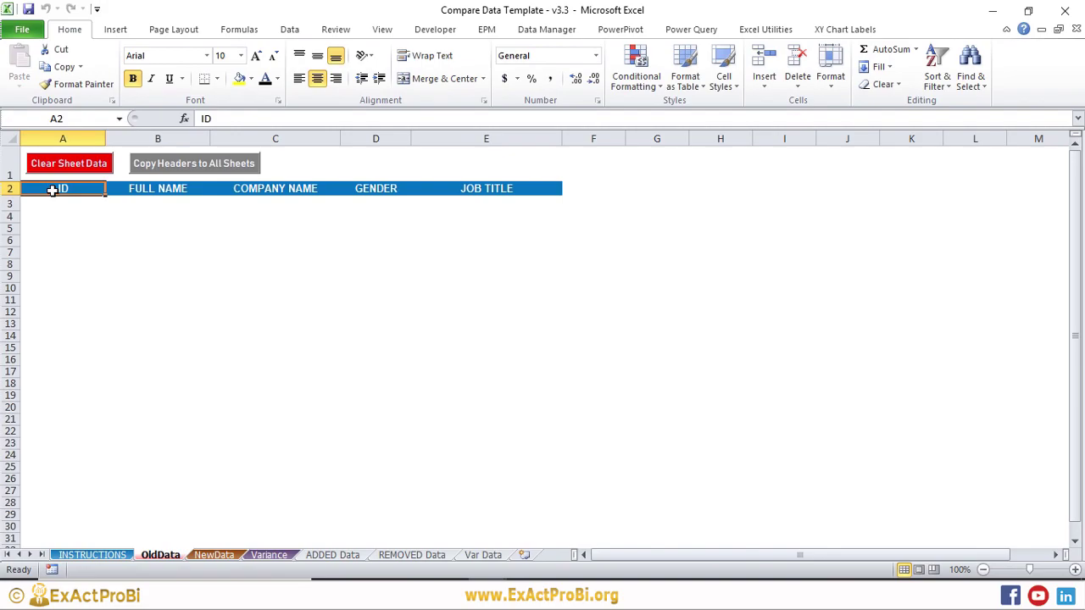
pyautogui.hotkey('ctrl', 'shift', 'Right')
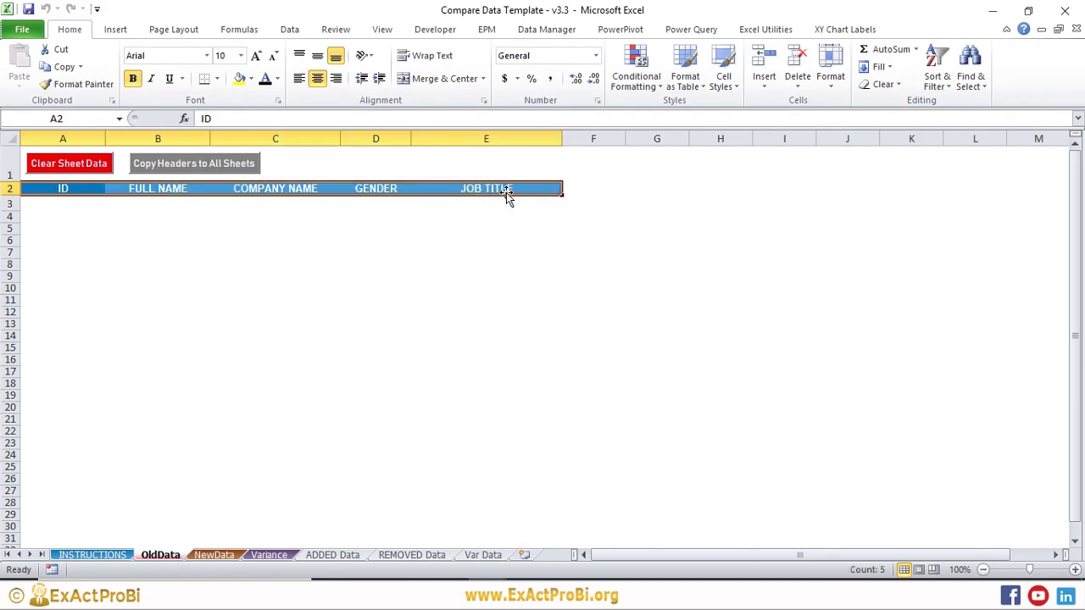
# Remove the Email header from F2 of NewData, resetting its formatting to that of blank cell H2
pyautogui.click(213, 554)
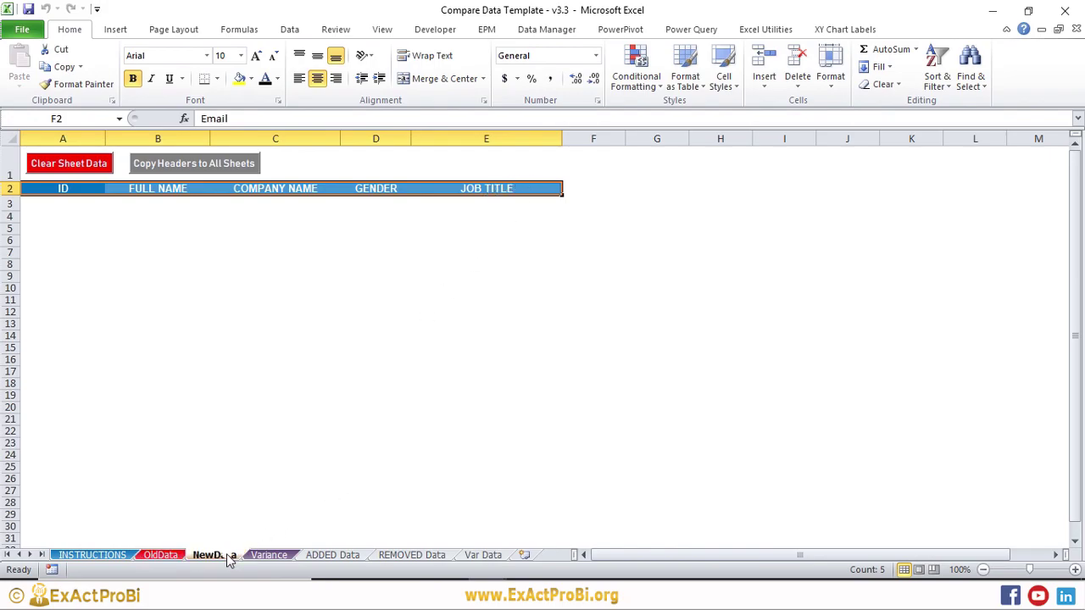
pyautogui.click(726, 188)
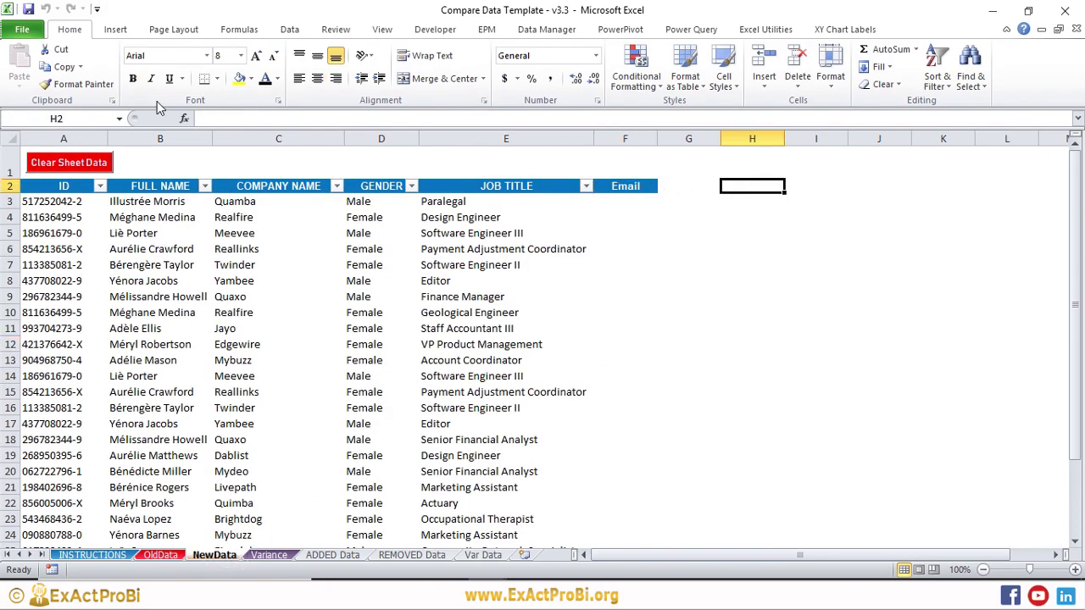
pyautogui.click(76, 84)
pyautogui.click(625, 186)
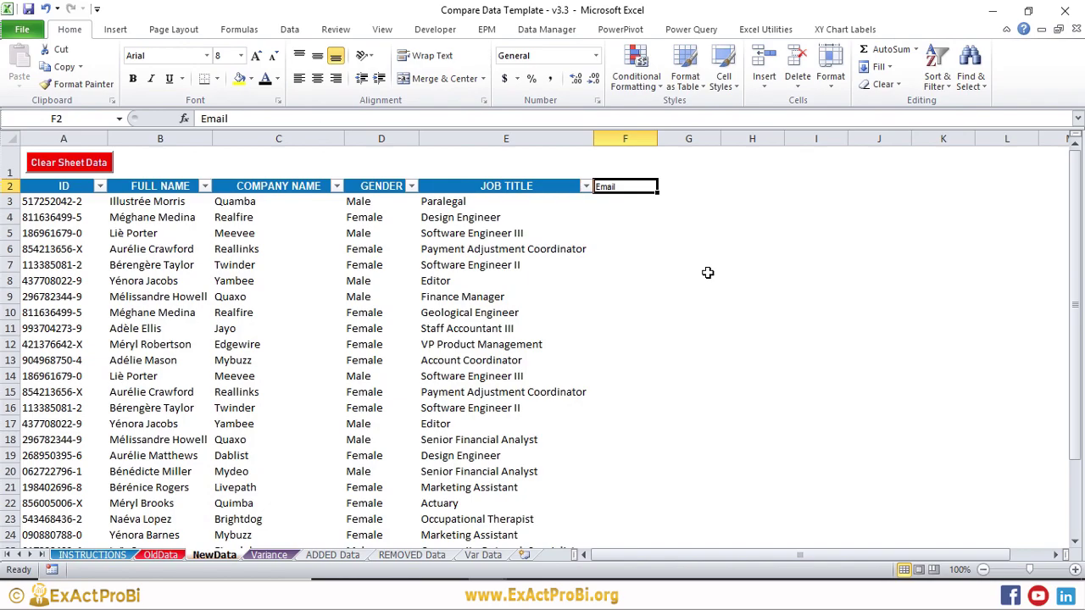
pyautogui.press('Delete')
# Clear all records from NewData and confirm the deletion
pyautogui.click(73, 165)
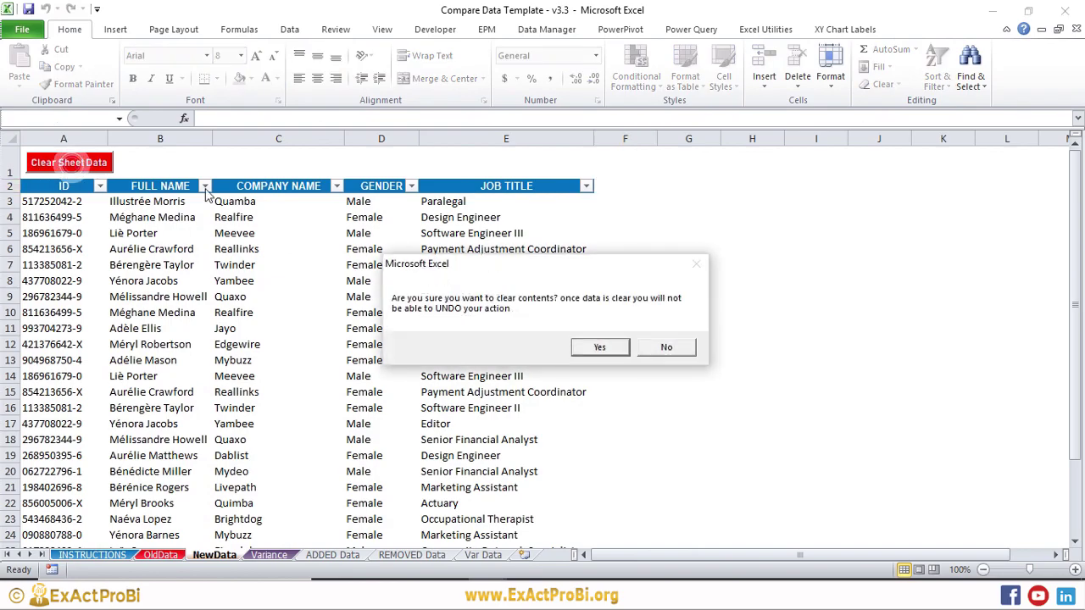
pyautogui.click(585, 348)
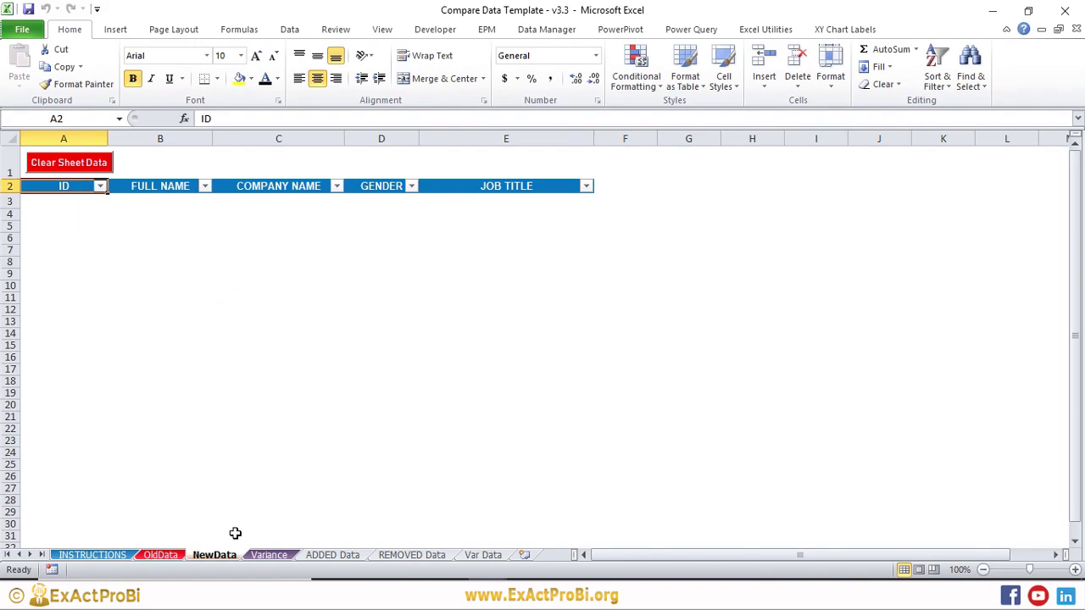
# Try the sheet comparison in Variance and clear all records from that sheet, confirming the deletion
pyautogui.click(269, 554)
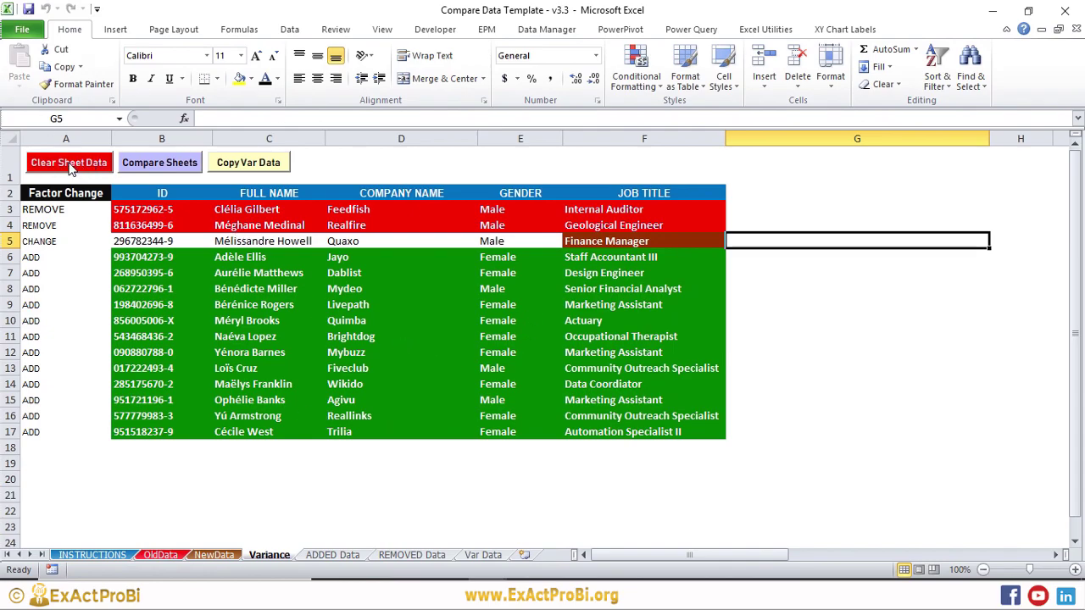
pyautogui.click(158, 166)
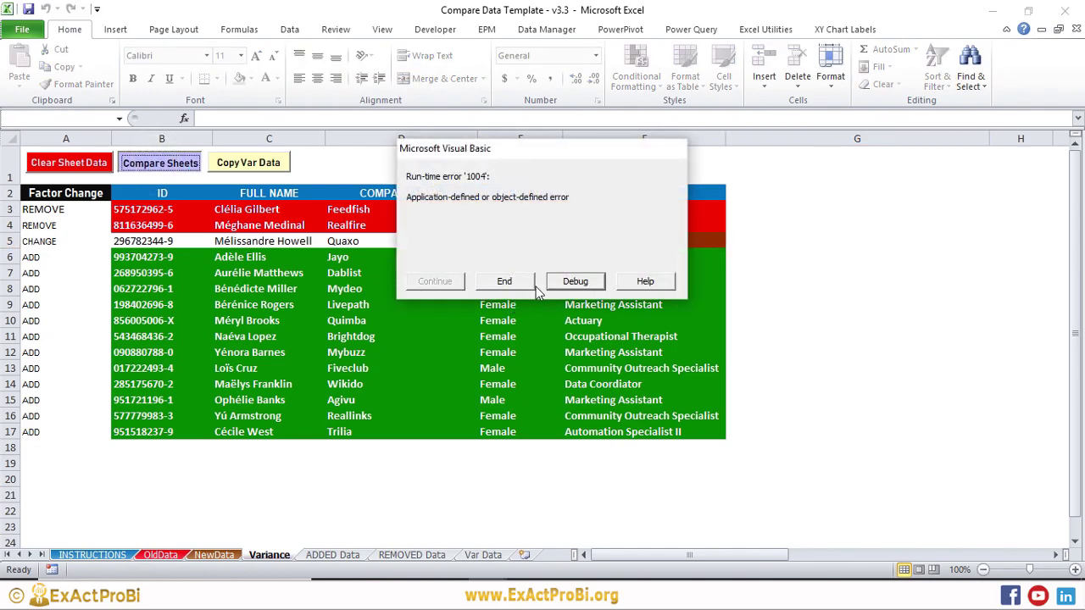
pyautogui.click(505, 282)
pyautogui.click(254, 320)
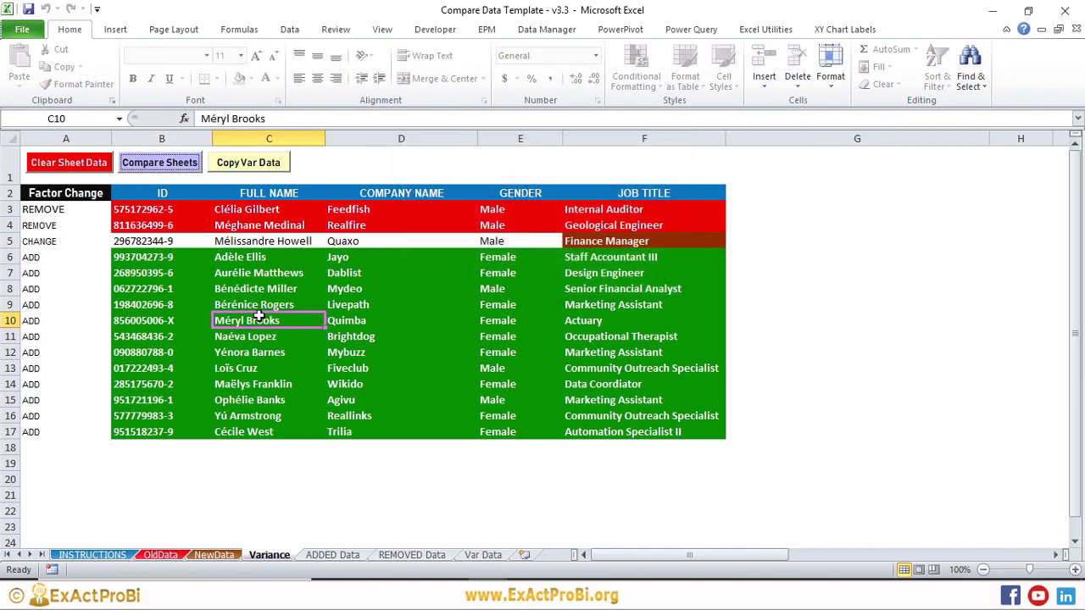
pyautogui.click(77, 168)
pyautogui.click(596, 345)
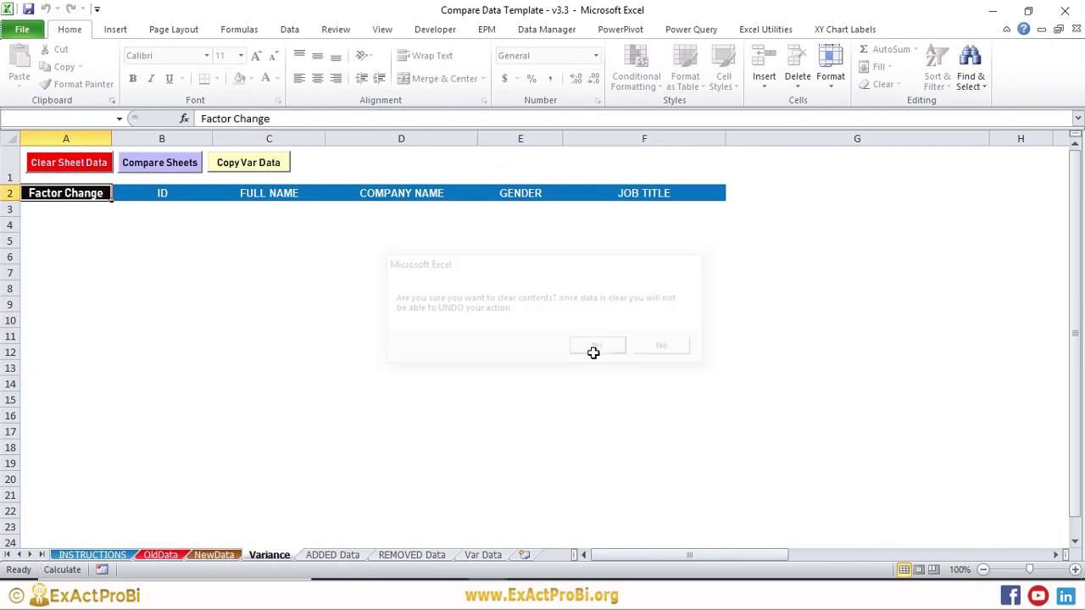
# Review the cleared OldData, NewData and Variance sheets along with the headers of ADDED Data and REMOVED Data
pyautogui.click(170, 290)
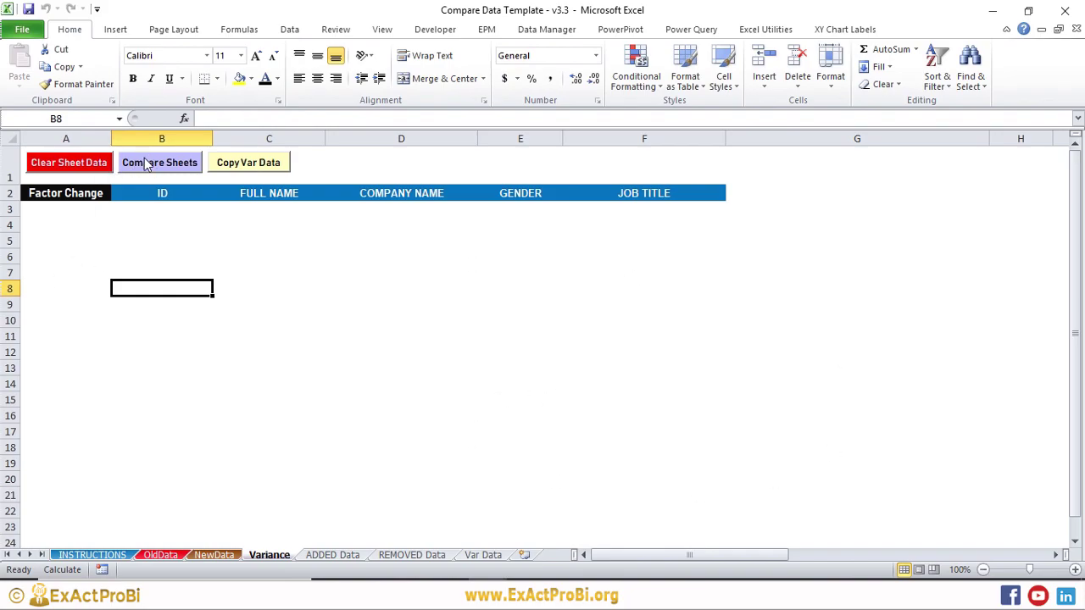
pyautogui.click(160, 555)
pyautogui.click(215, 555)
pyautogui.click(269, 555)
pyautogui.click(214, 555)
pyautogui.click(161, 555)
pyautogui.click(215, 555)
pyautogui.click(269, 555)
pyautogui.click(343, 555)
pyautogui.click(413, 555)
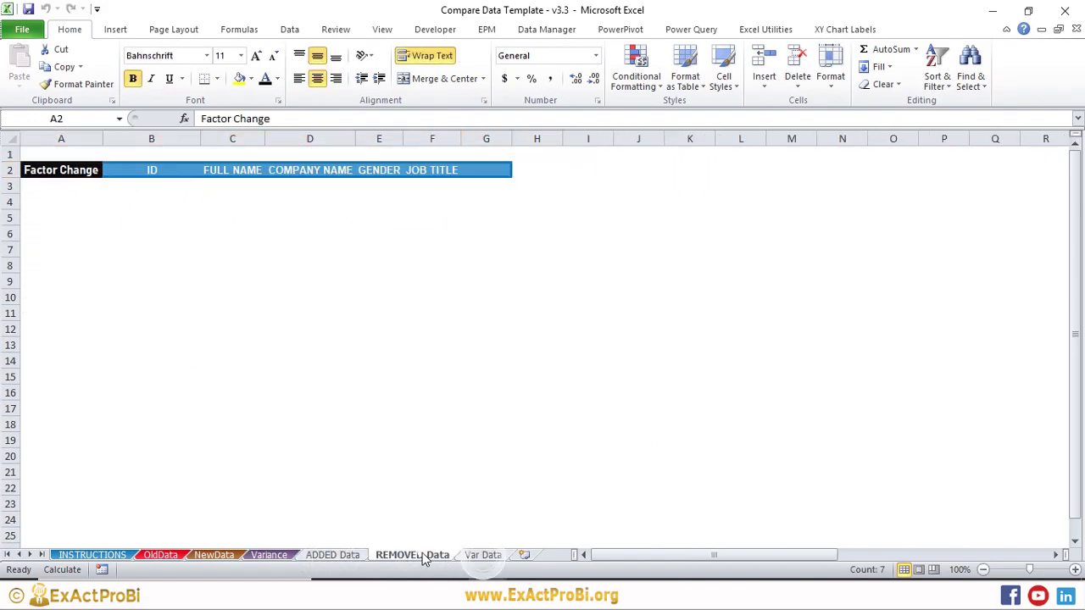
pyautogui.click(333, 555)
# Review the INSTRUCTIONS sheet and compare the clearing, header-copying and comparison controls on OldData, NewData and Variance
pyautogui.click(92, 556)
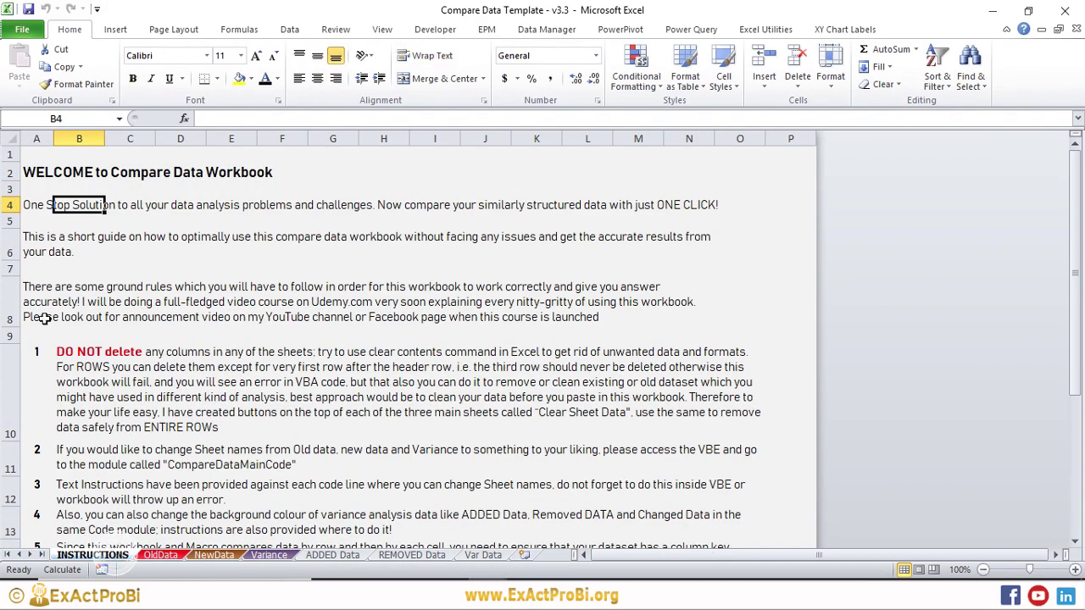
pyautogui.click(160, 556)
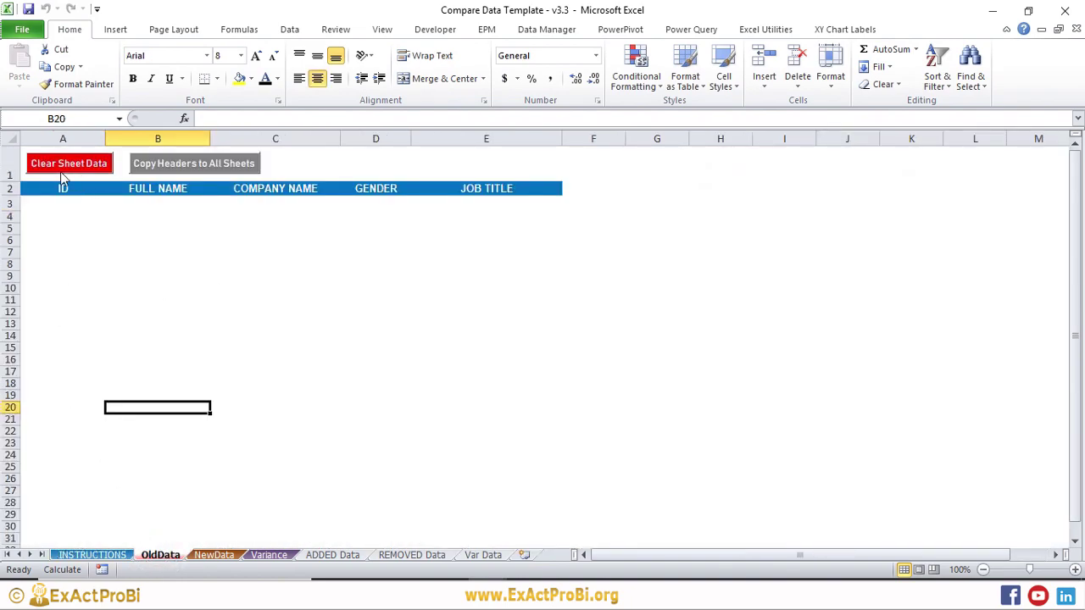
pyautogui.click(214, 555)
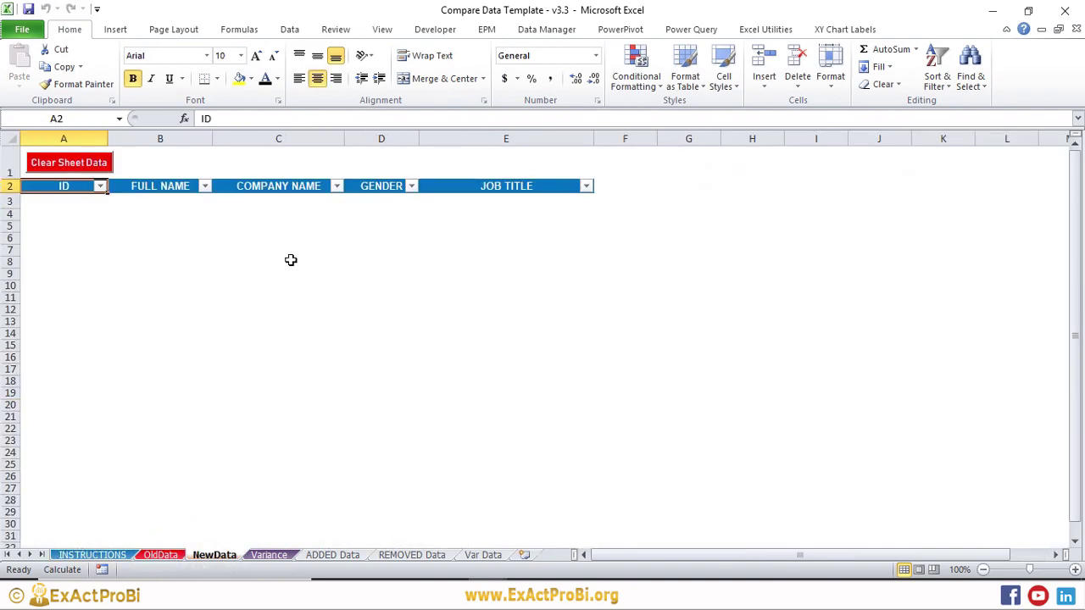
pyautogui.click(269, 556)
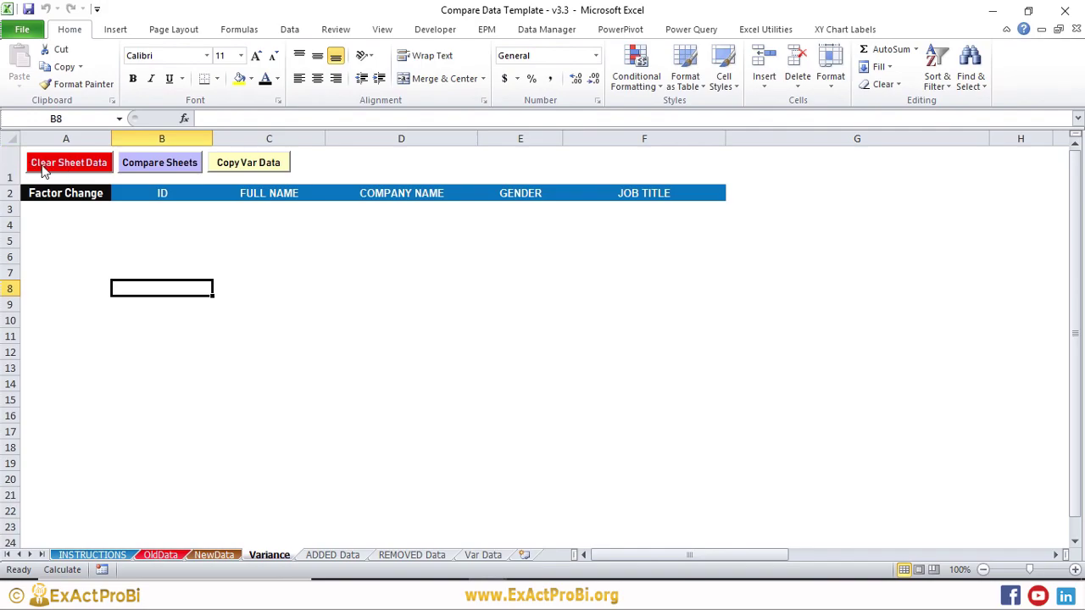
pyautogui.click(161, 556)
pyautogui.click(214, 555)
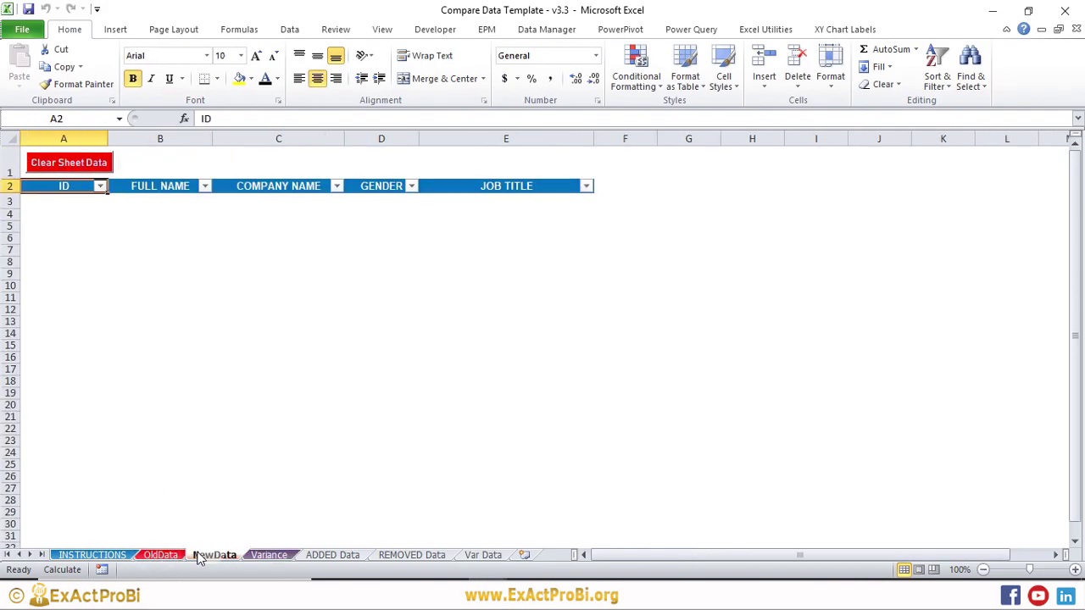
pyautogui.click(160, 556)
pyautogui.click(212, 555)
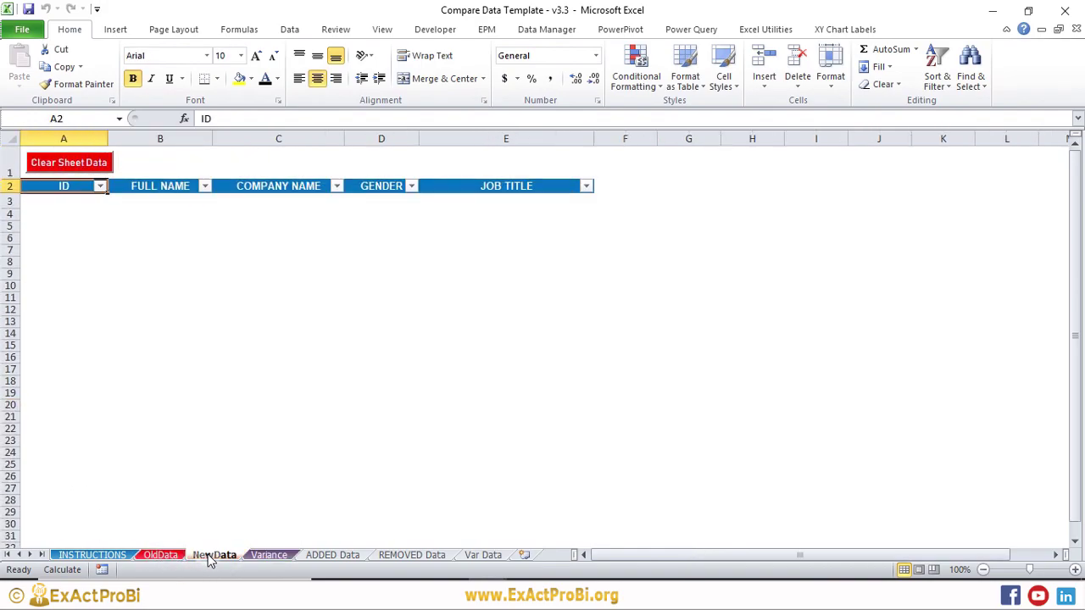
pyautogui.click(165, 555)
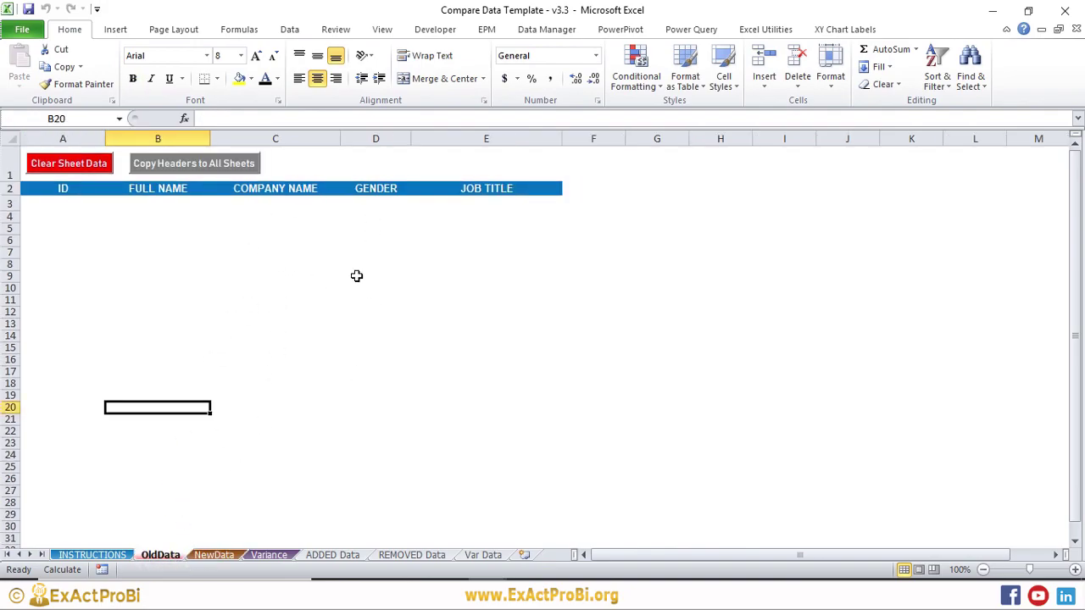
pyautogui.click(212, 556)
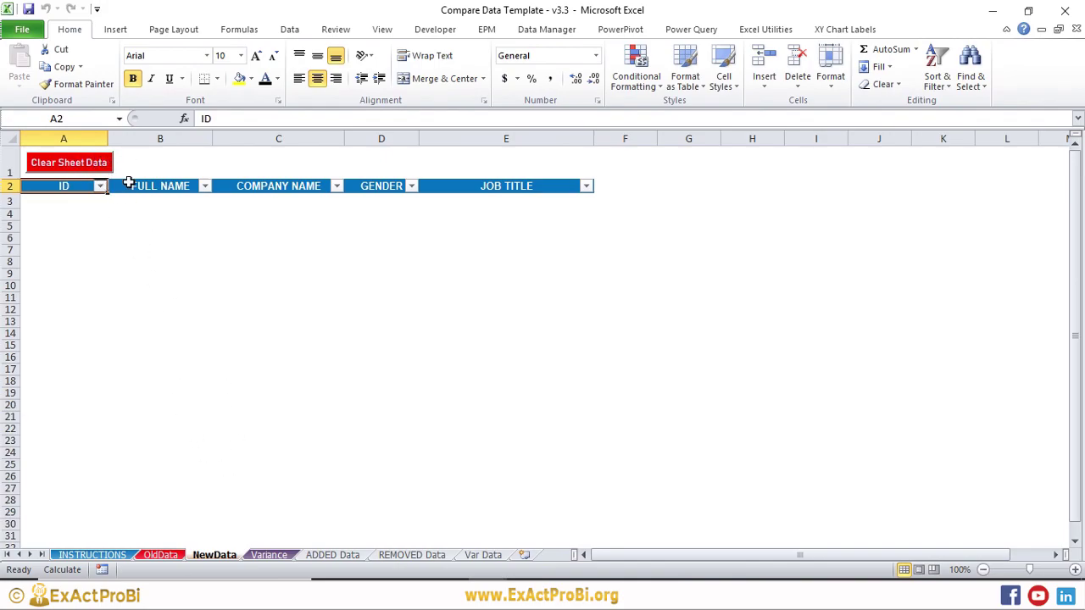
pyautogui.click(268, 555)
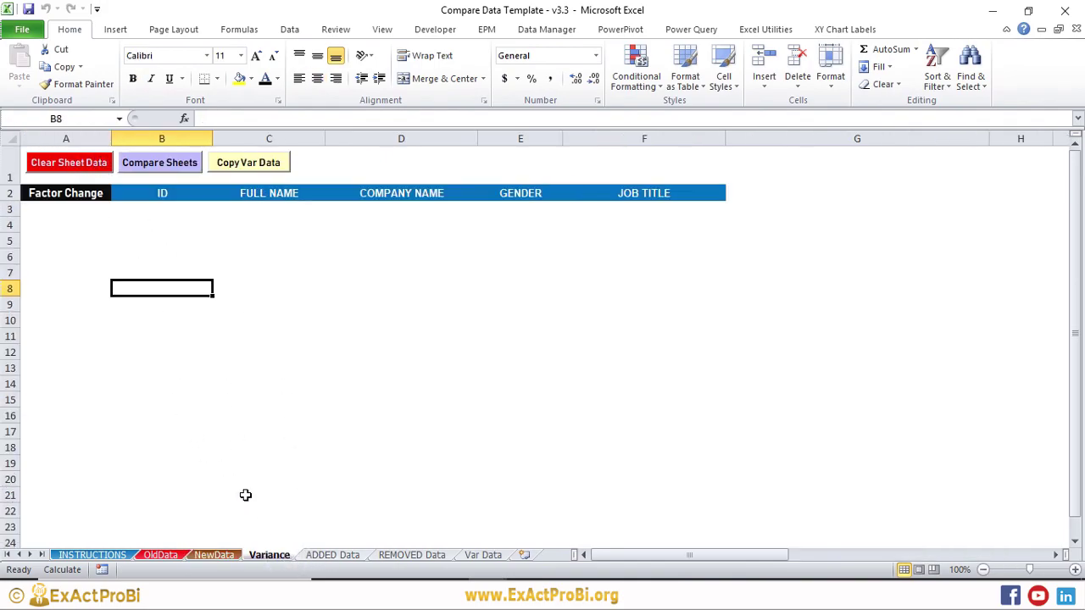
# Examine rule 1 in INSTRUCTIONS about not deleting columns and clearing contents instead
pyautogui.click(93, 556)
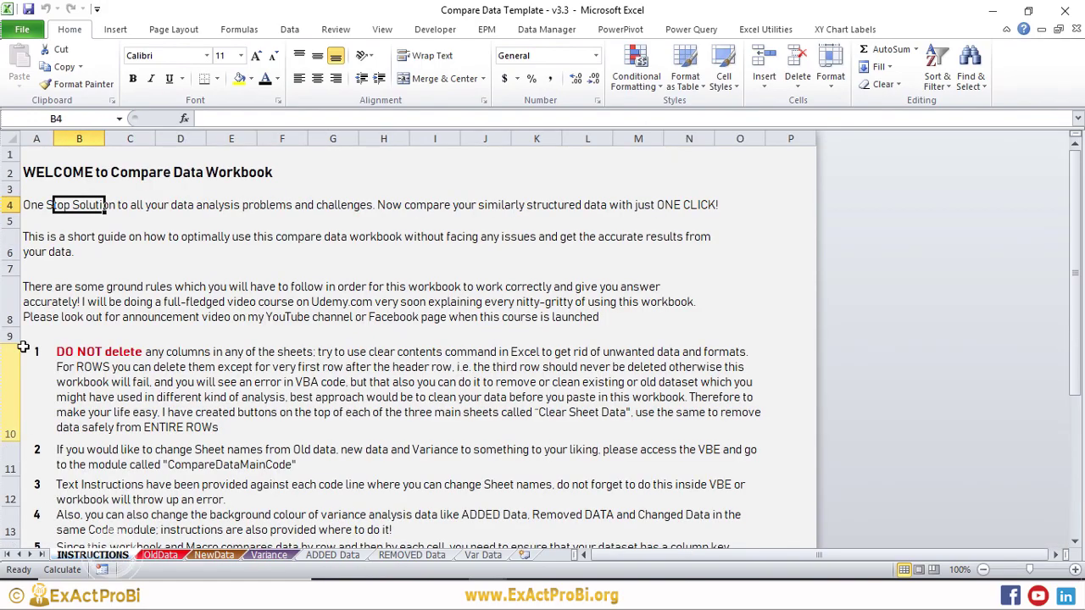
pyautogui.scroll(-1, 180, 381)
pyautogui.click(179, 381)
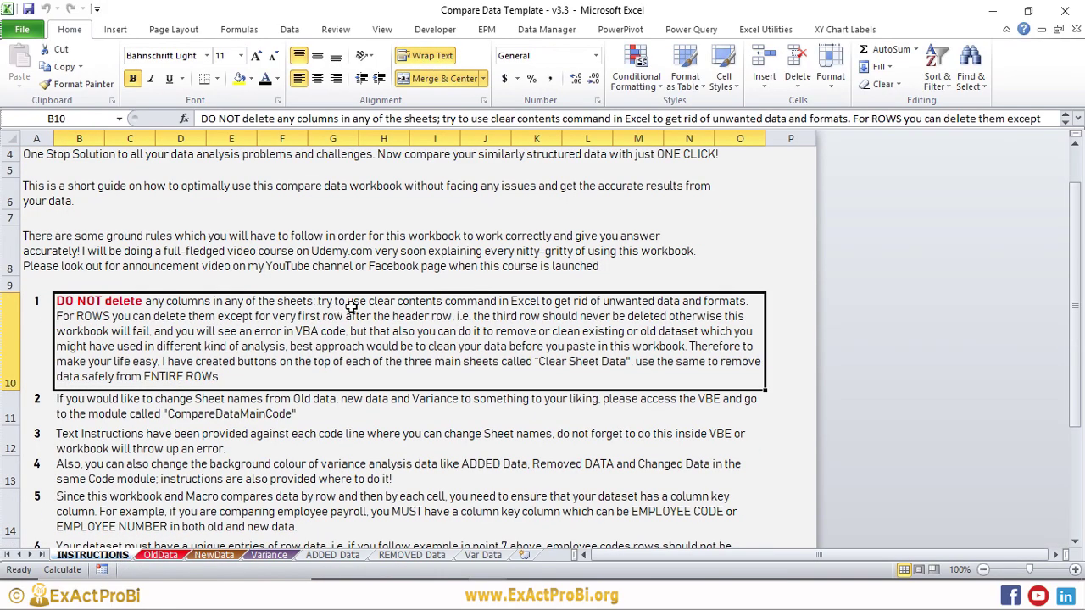
pyautogui.click(180, 547)
# Clear the contents of the unused columns F to M in OldData without deleting the columns
pyautogui.click(160, 555)
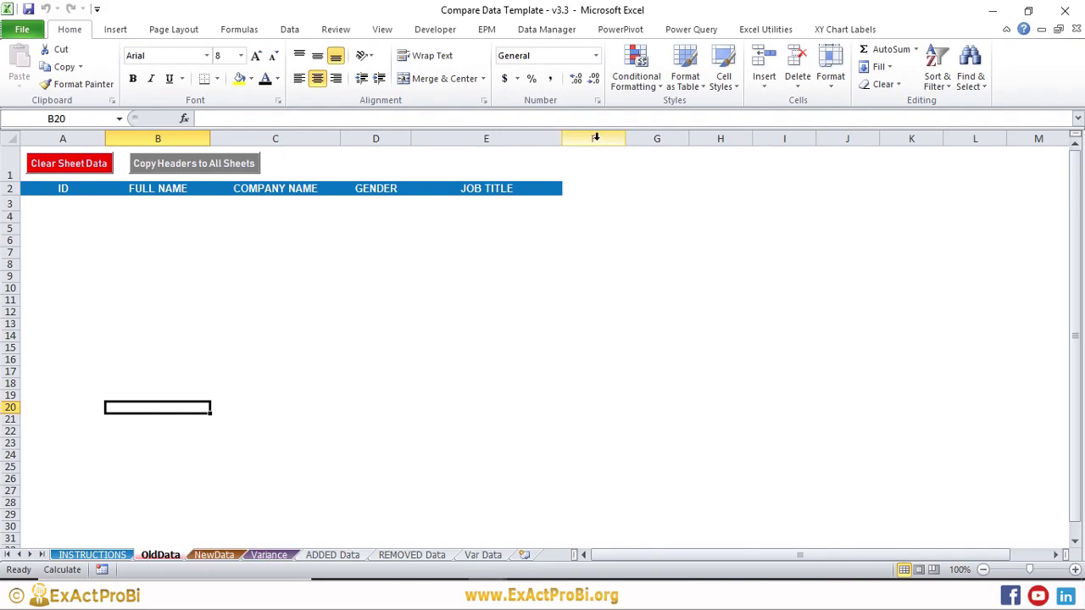
pyautogui.moveTo(596, 138); pyautogui.dragTo(967, 174)
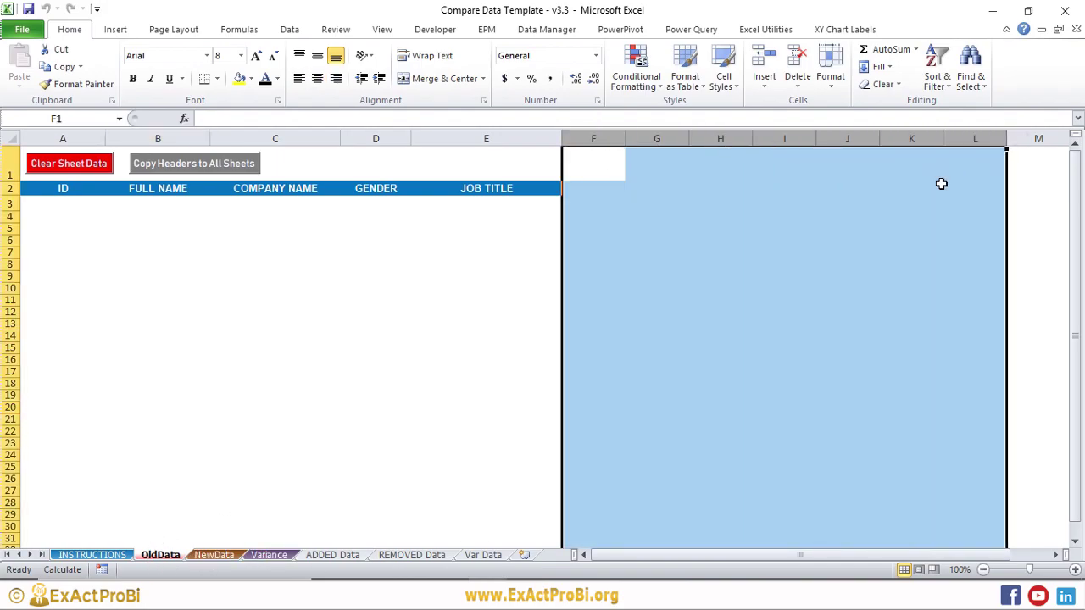
pyautogui.click(605, 190)
pyautogui.hotkey('ctrl', 'c')
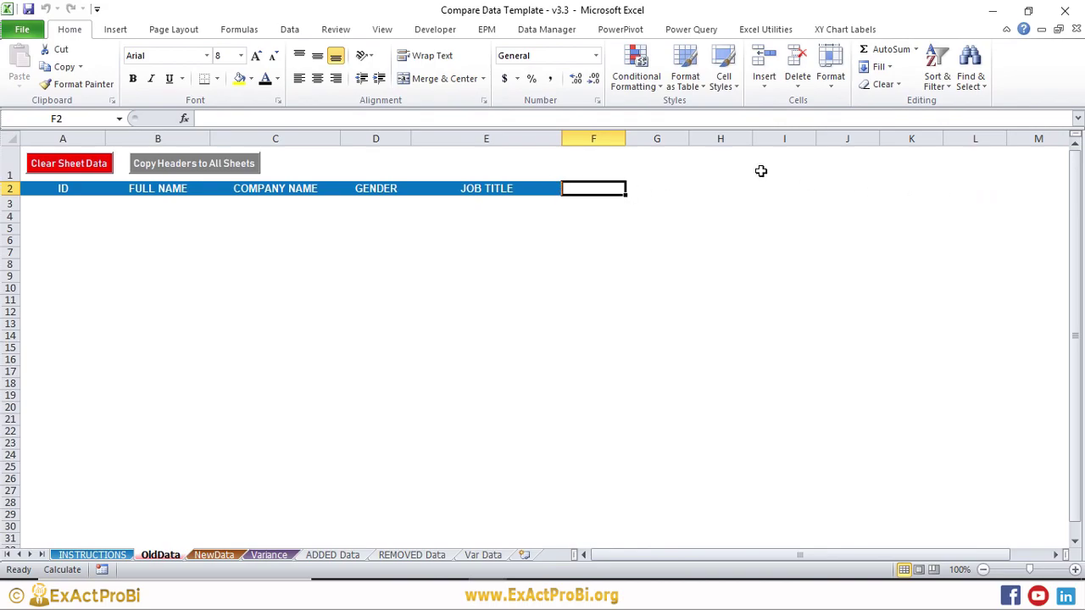
pyautogui.moveTo(597, 138); pyautogui.dragTo(1049, 177)
pyautogui.rightClick(843, 214)
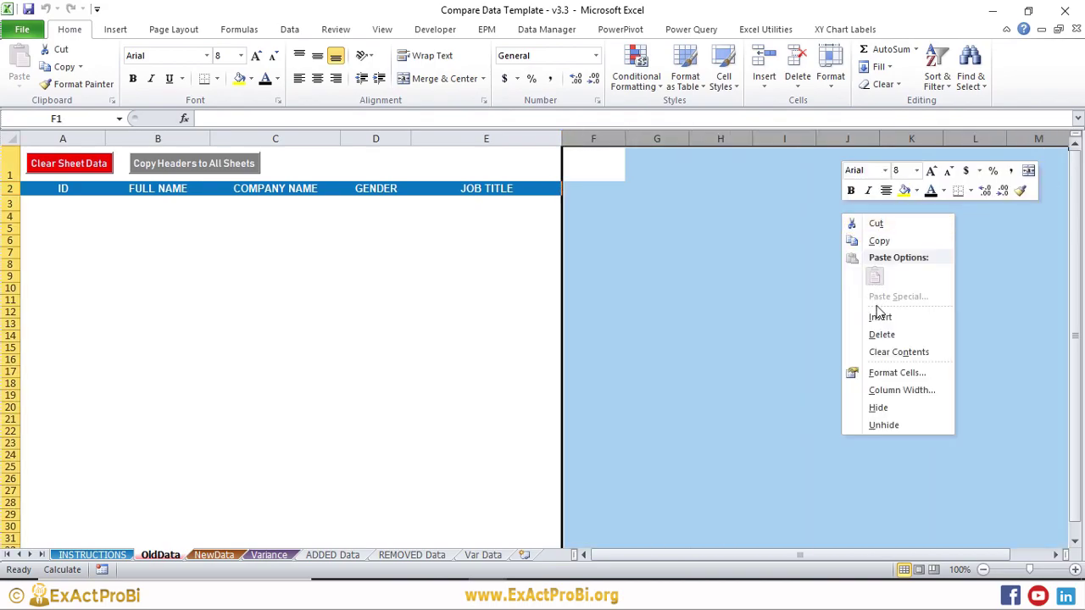
pyautogui.click(882, 352)
pyautogui.click(691, 266)
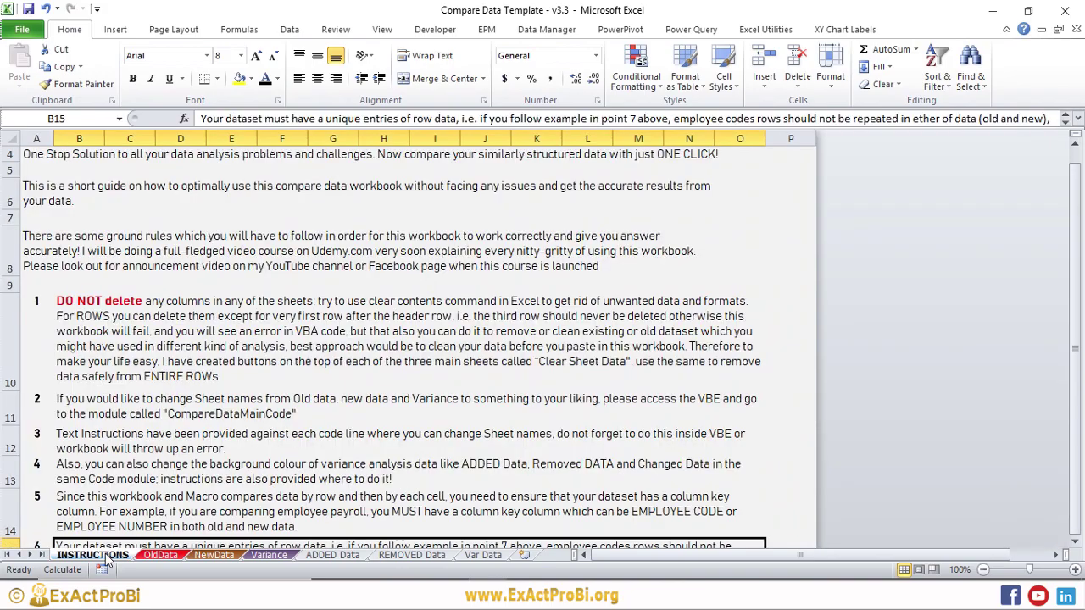
# Recheck rule 1 in INSTRUCTIONS, and highlight OldData's protected row 3 and the deletable rows 4 to 18
pyautogui.click(92, 555)
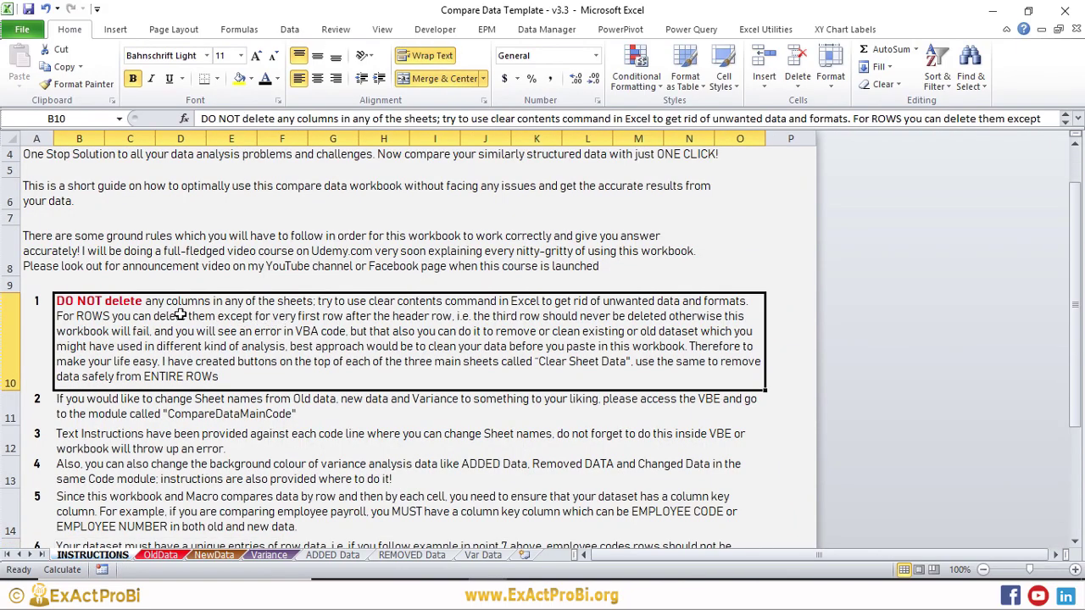
pyautogui.click(160, 554)
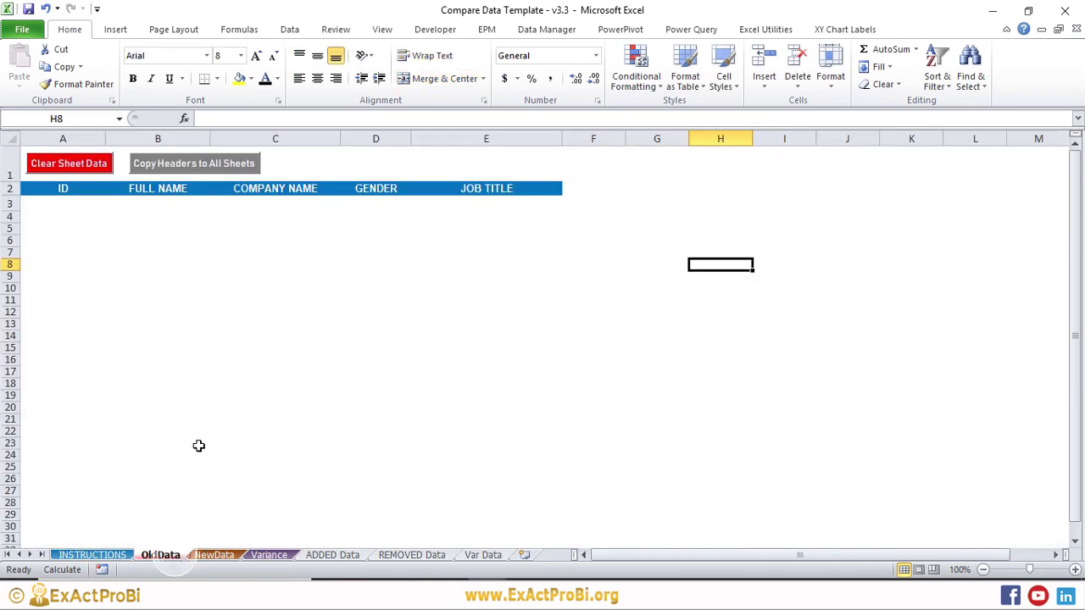
pyautogui.click(9, 203)
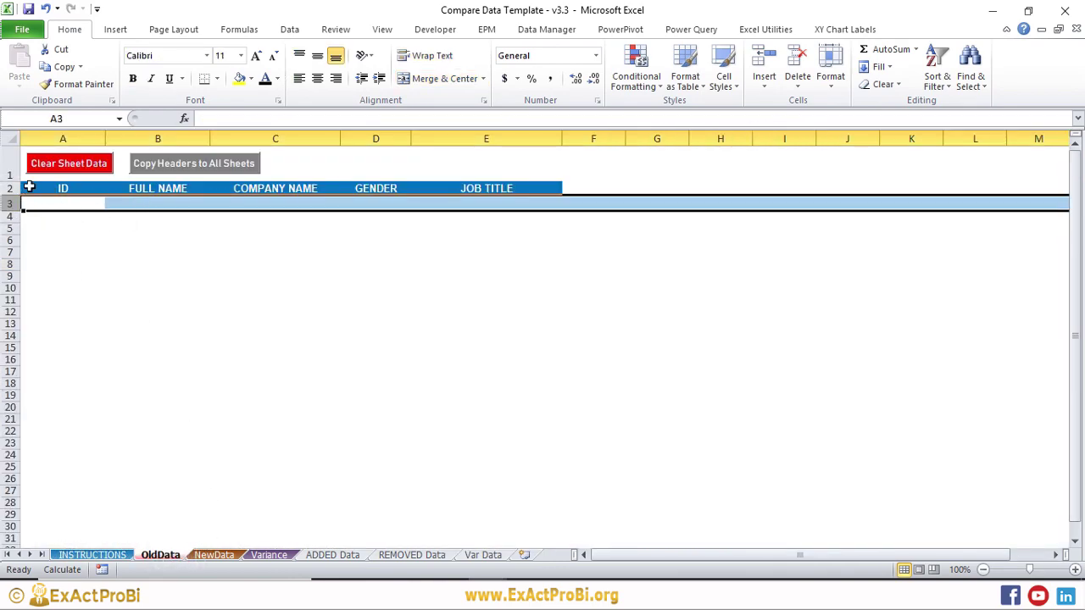
pyautogui.moveTo(29, 186); pyautogui.dragTo(29, 203)
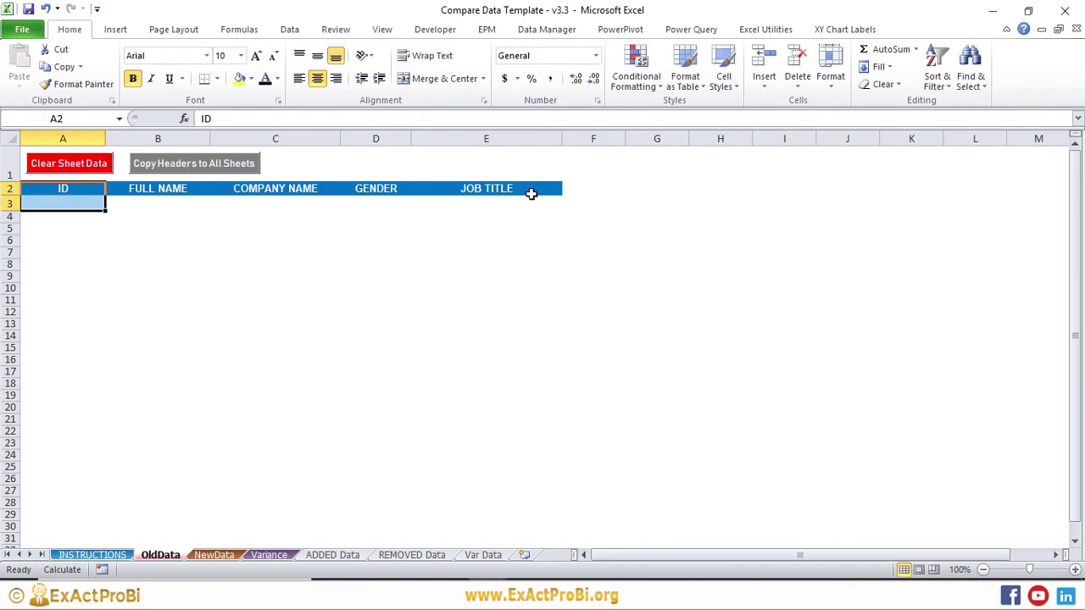
pyautogui.click(6, 190)
pyautogui.click(9, 203)
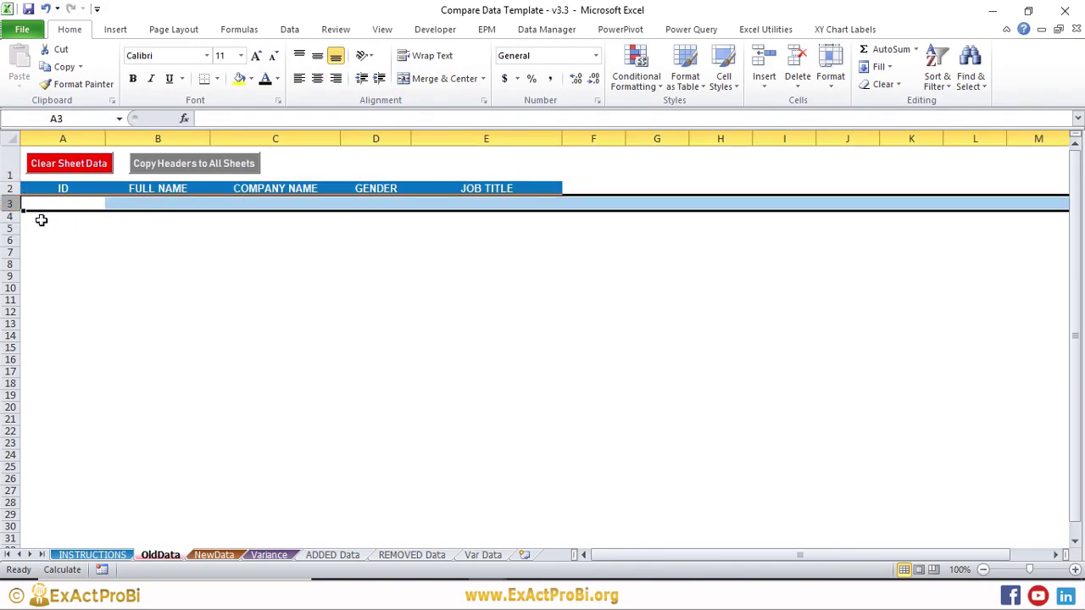
pyautogui.moveTo(7, 218); pyautogui.dragTo(8, 383)
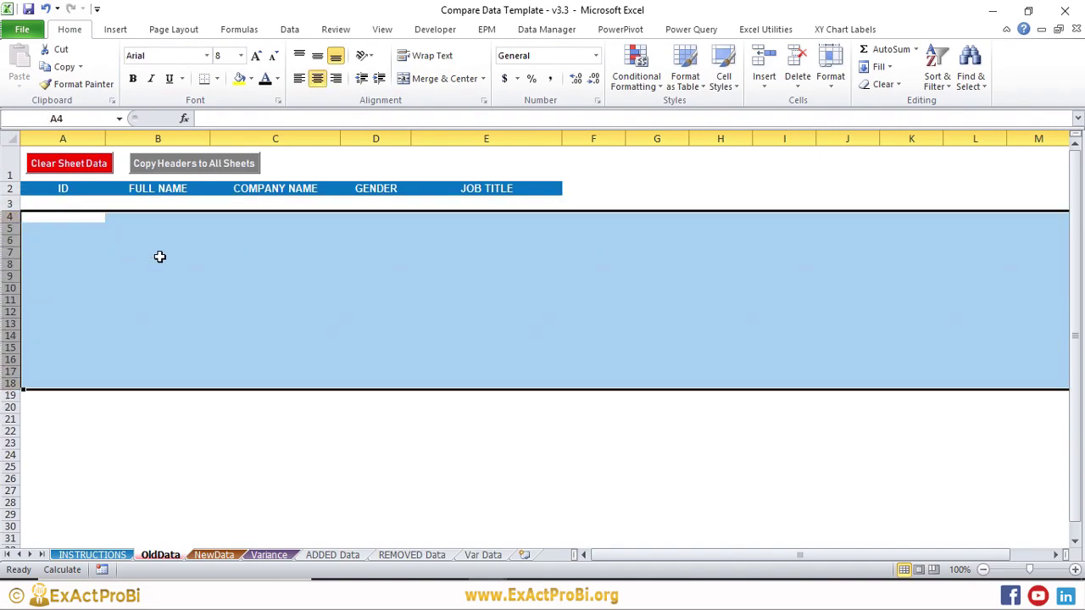
pyautogui.click(214, 265)
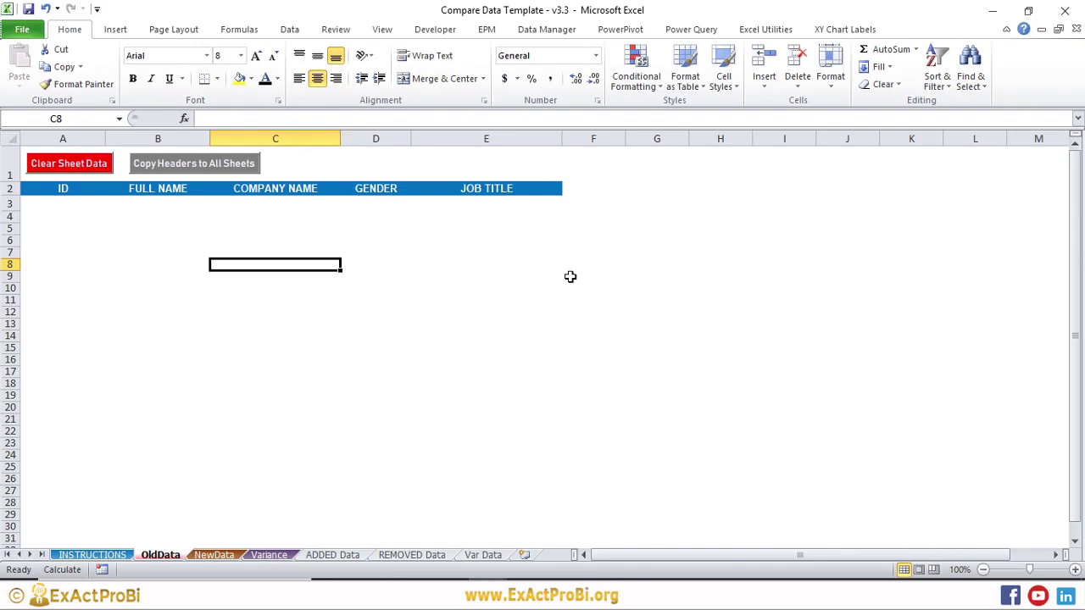
# Highlight the deletable rows from row 4 downward in NewData, as well as protected row 3 below the headers
pyautogui.click(213, 554)
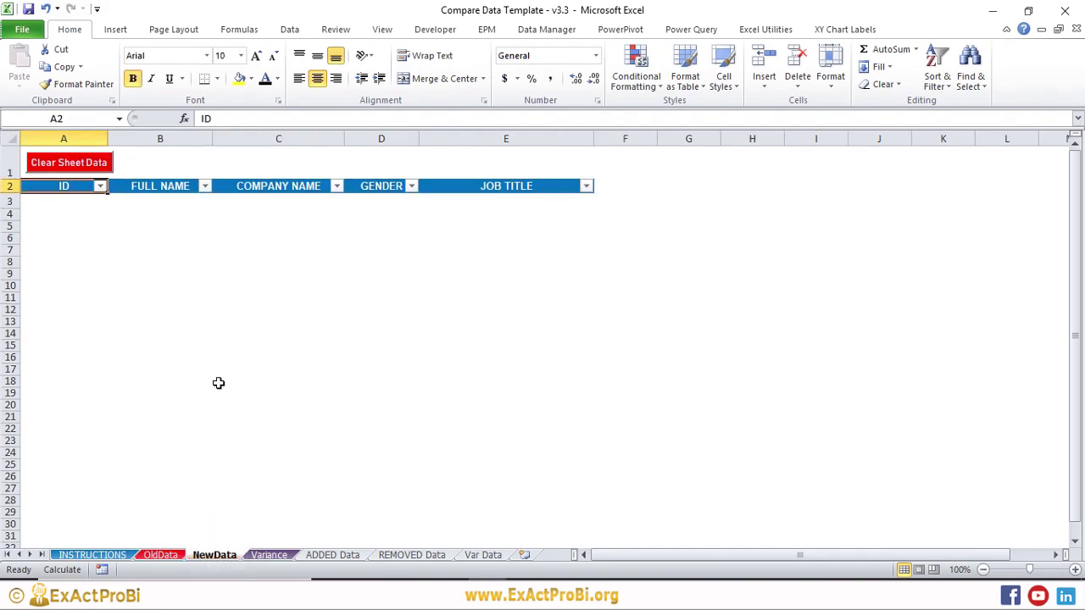
pyautogui.click(266, 272)
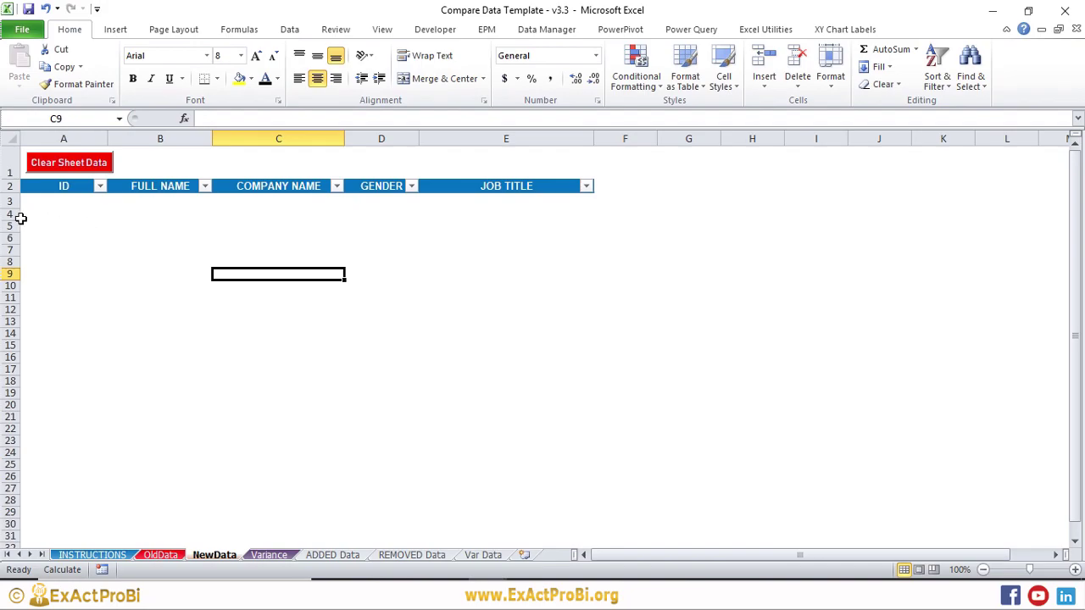
pyautogui.moveTo(11, 215); pyautogui.dragTo(46, 473)
pyautogui.click(183, 333)
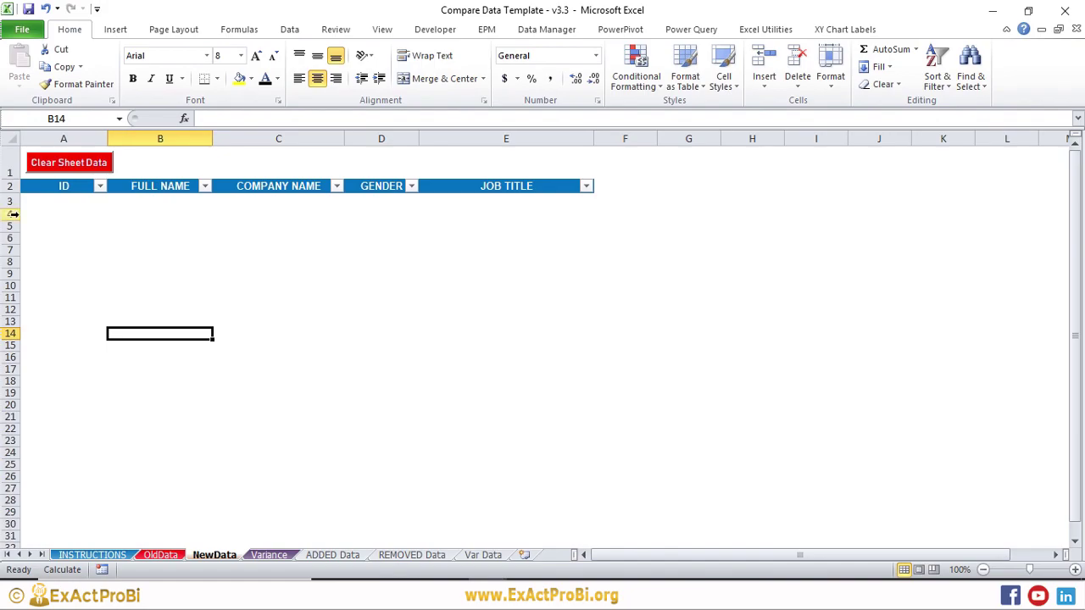
pyautogui.moveTo(12, 215); pyautogui.dragTo(12, 458)
pyautogui.click(186, 321)
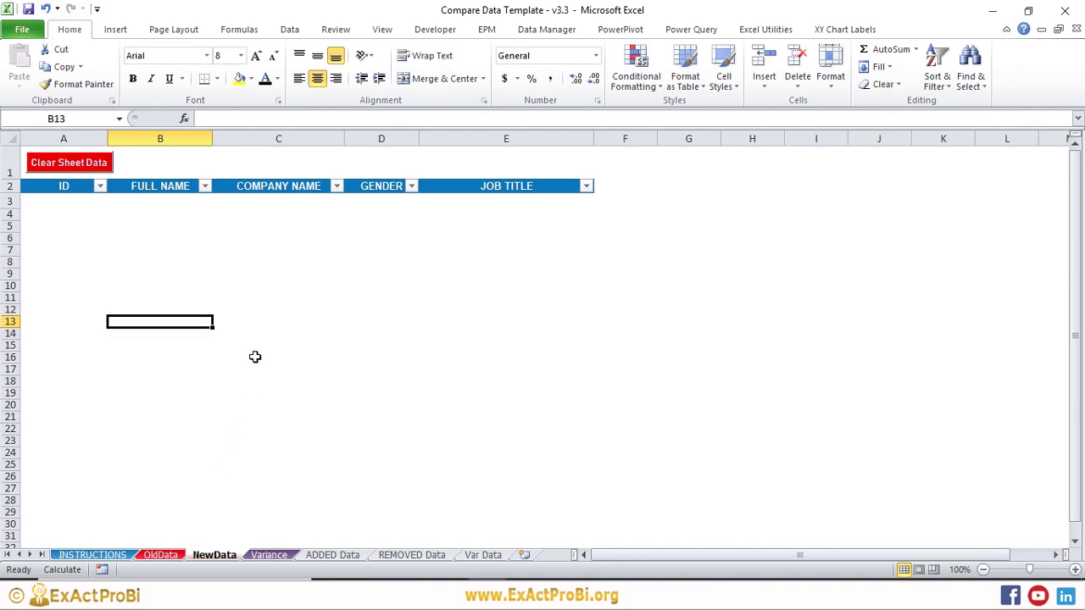
pyautogui.click(6, 201)
pyautogui.click(266, 282)
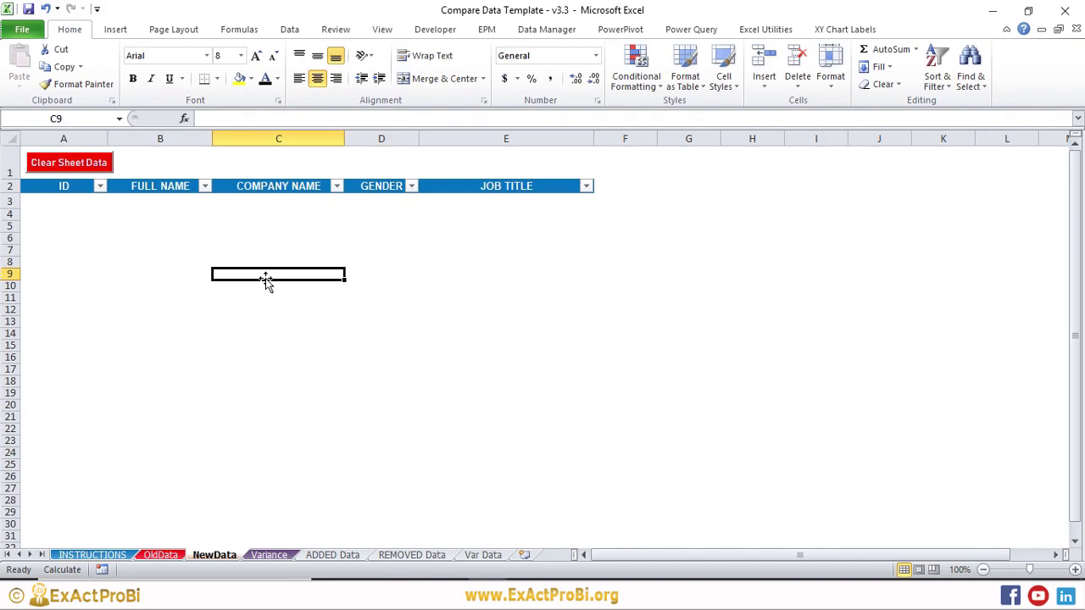
# Return to rule 2 in INSTRUCTIONS, and select the CompareDataMainCode module in the Visual Basic editor
pyautogui.hotkey('ctrl', 'pageup')
pyautogui.hotkey('ctrl', 'pageup')
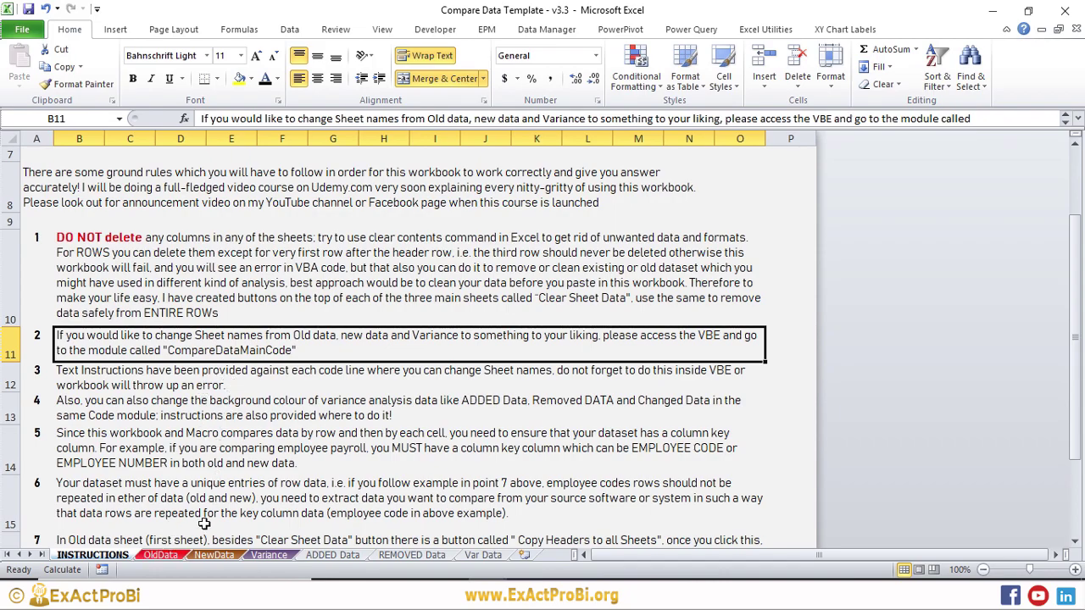
pyautogui.click(441, 30)
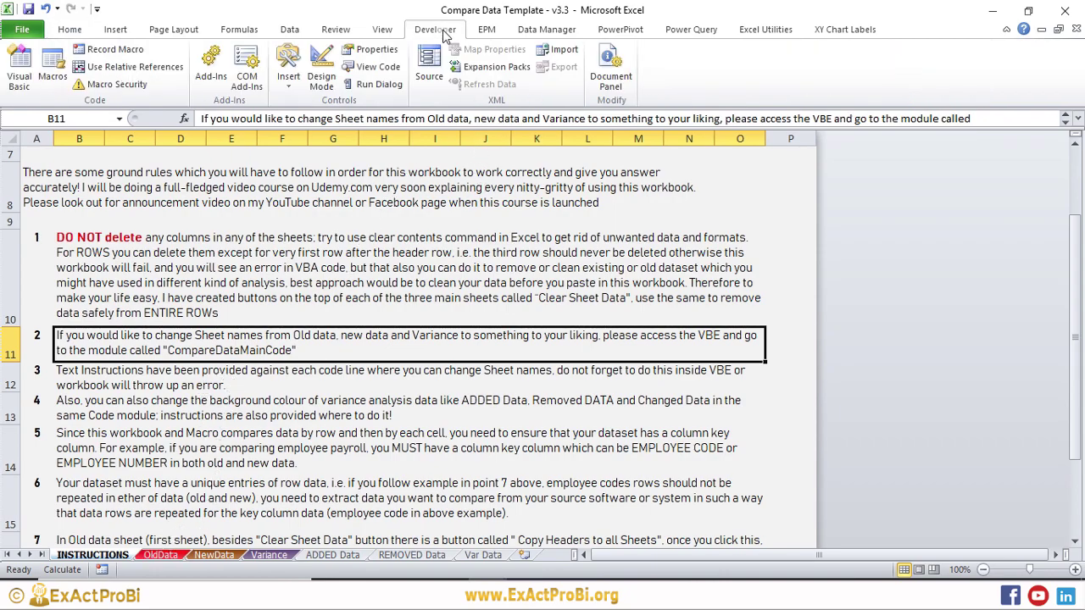
pyautogui.click(22, 73)
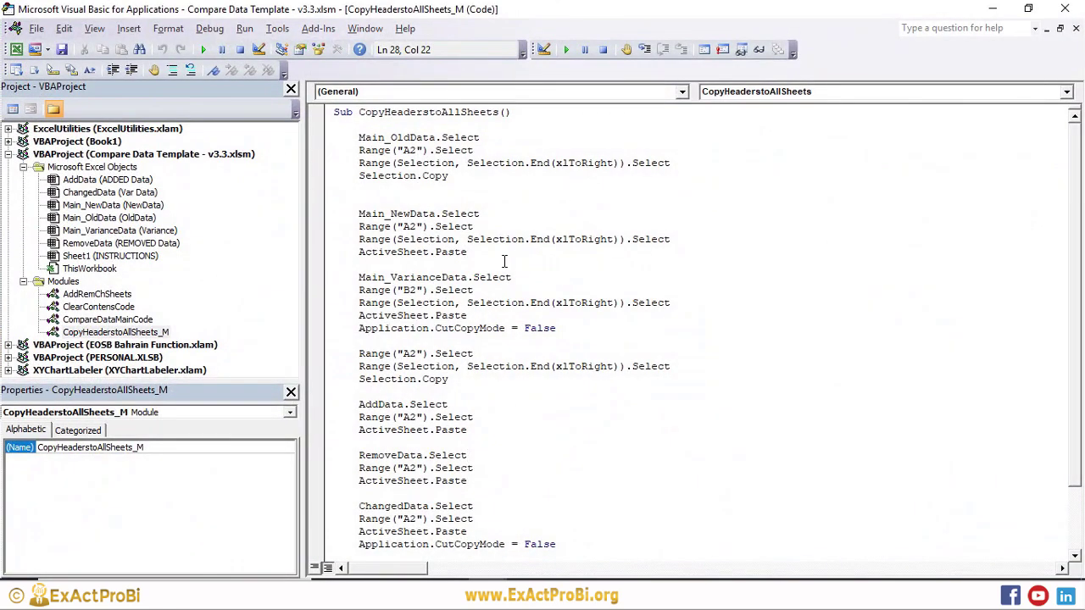
pyautogui.click(98, 307)
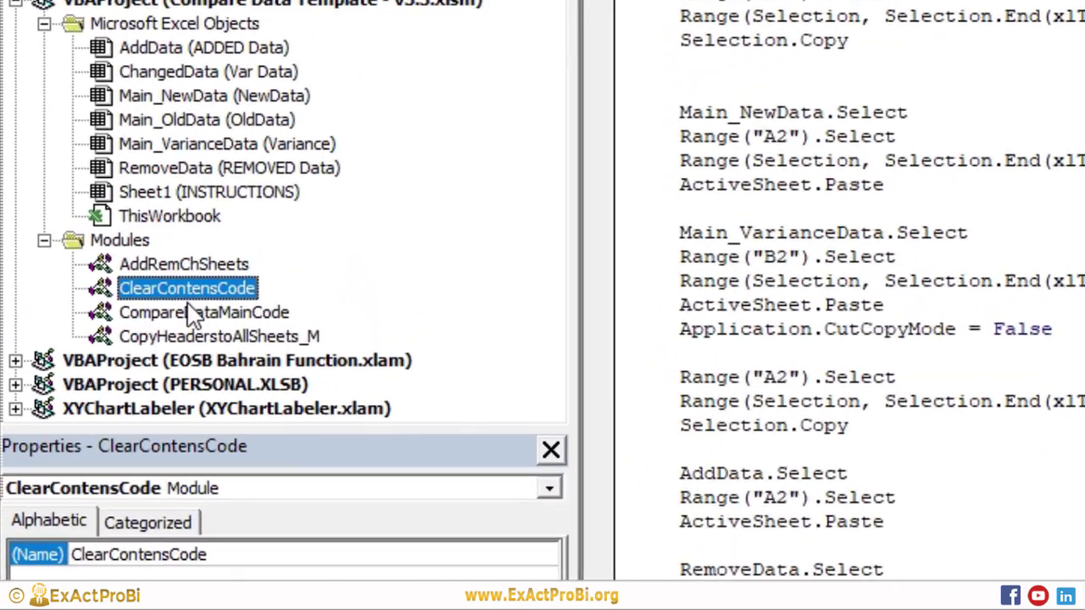
pyautogui.click(119, 319)
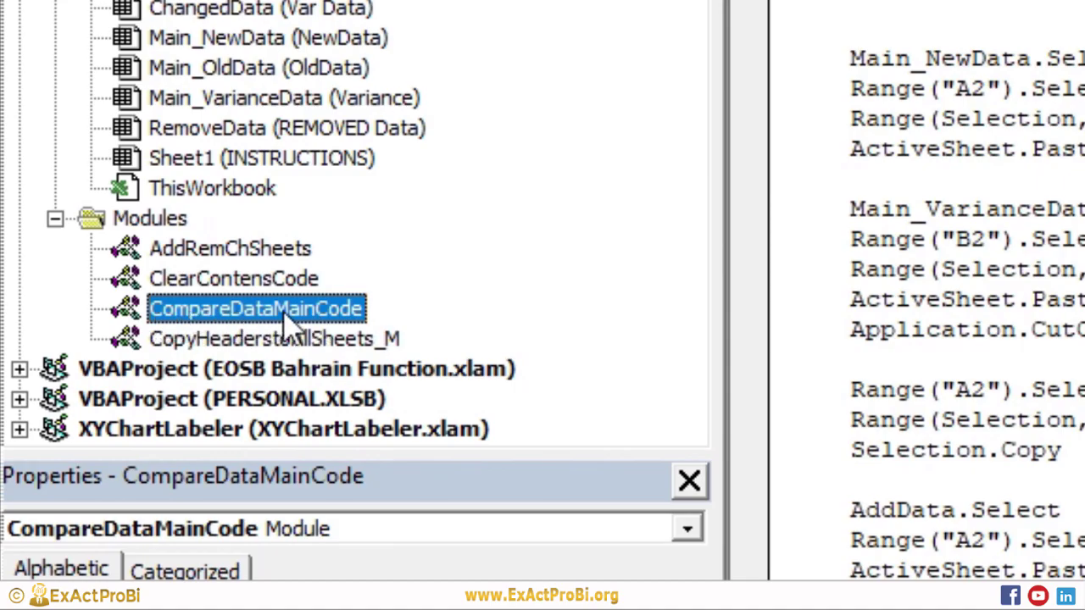
# Open the CompareDataMainCode module beside the worksheet and highlight the sheet names OldData, NewData and Variance in its constants
pyautogui.doubleClick(283, 310)
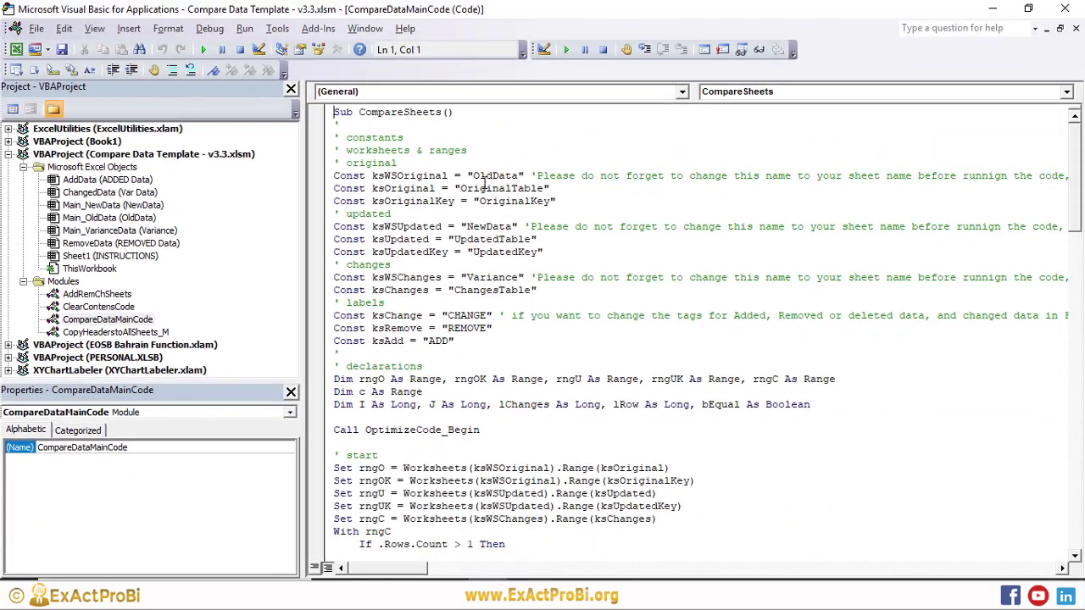
pyautogui.doubleClick(487, 176)
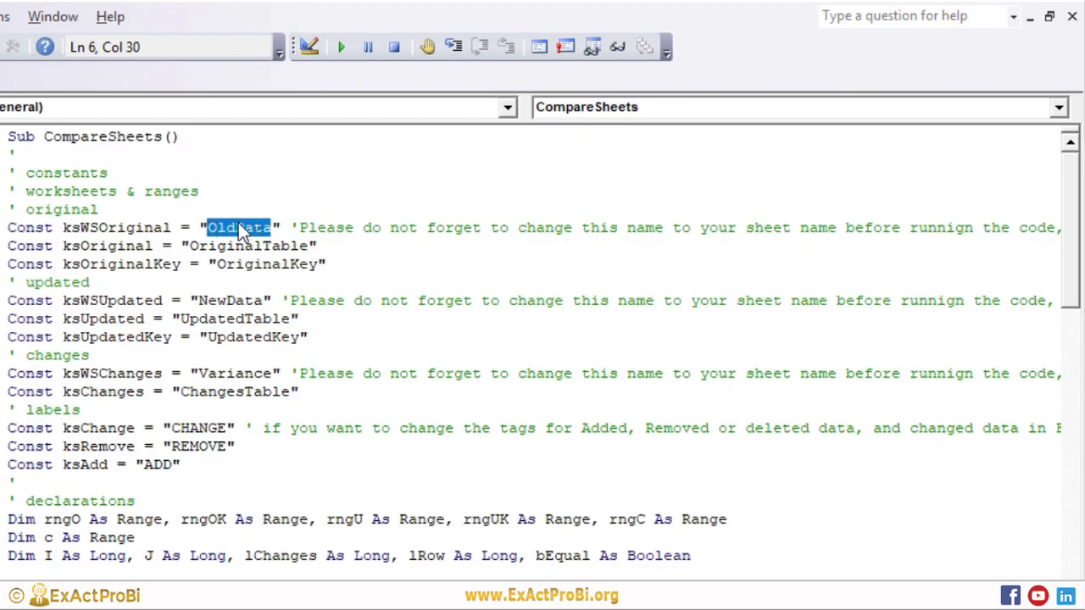
pyautogui.click(1021, 9)
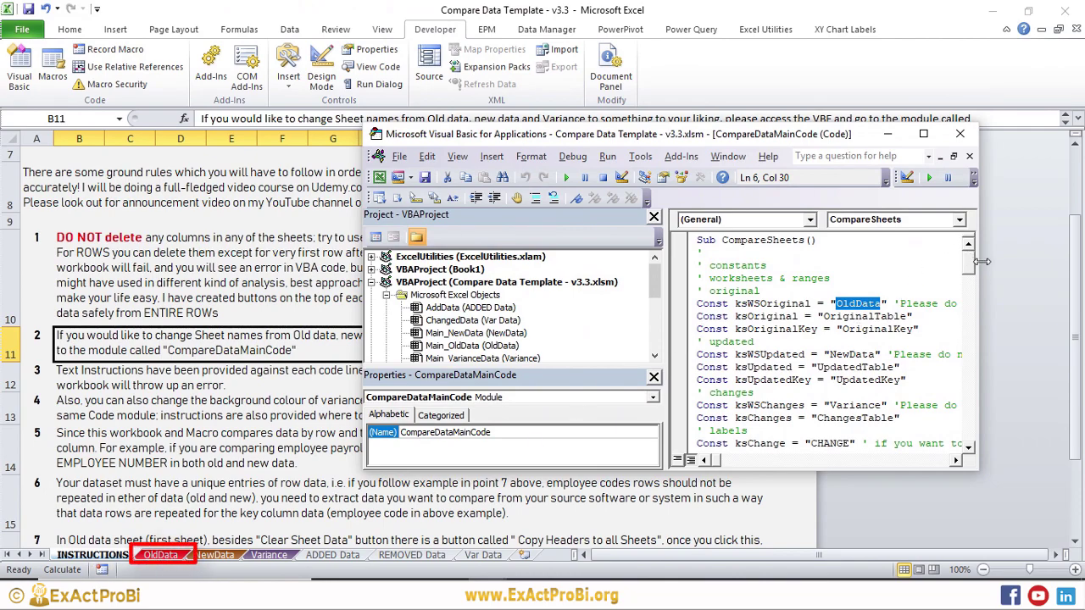
pyautogui.moveTo(982, 262); pyautogui.dragTo(1073, 263)
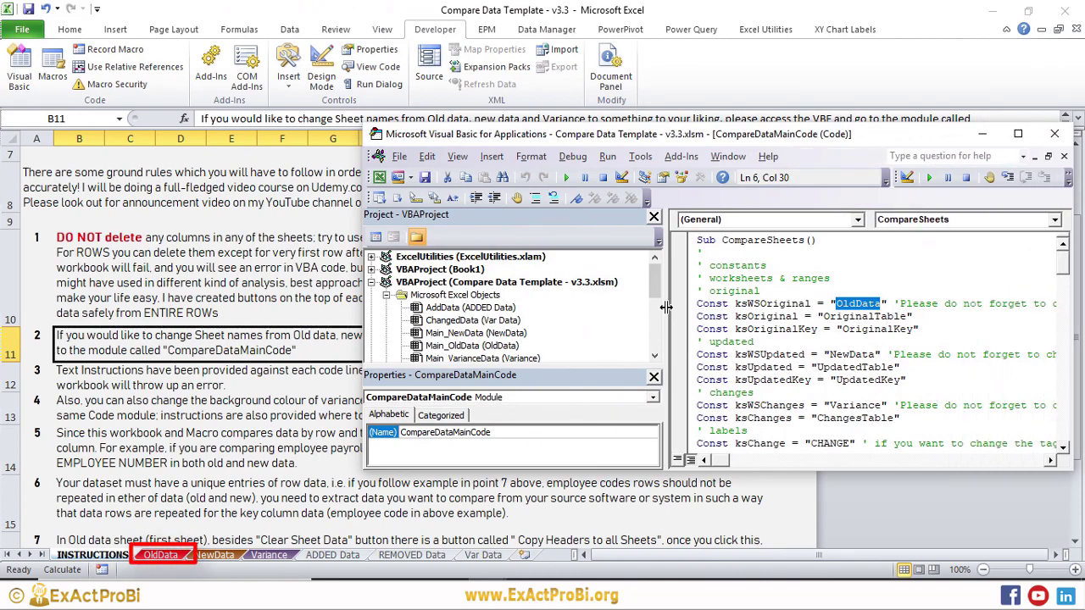
pyautogui.moveTo(666, 307); pyautogui.dragTo(554, 307)
pyautogui.doubleClick(742, 354)
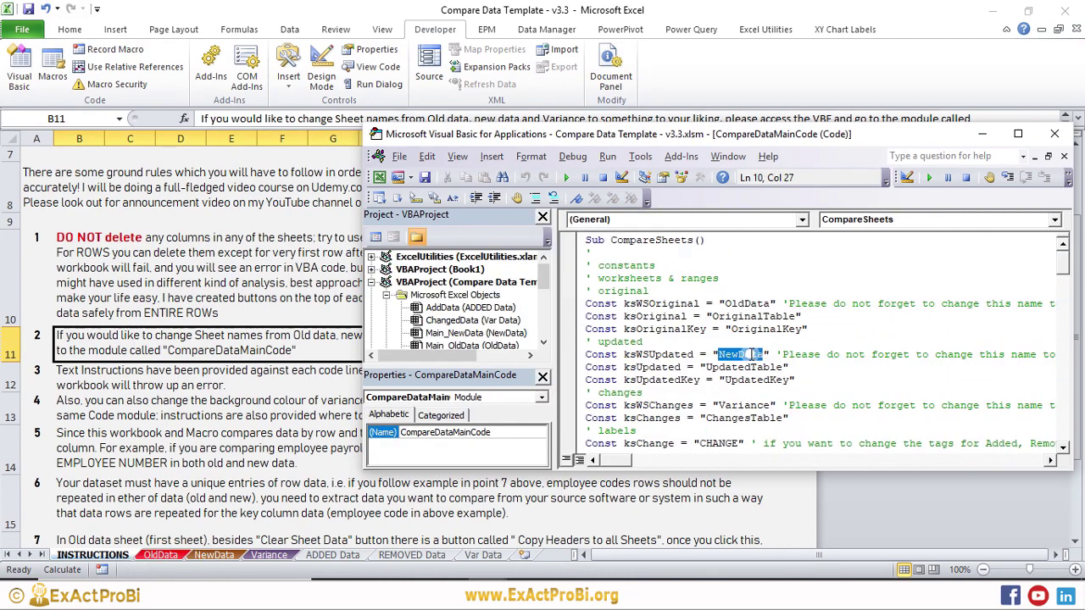
pyautogui.doubleClick(744, 405)
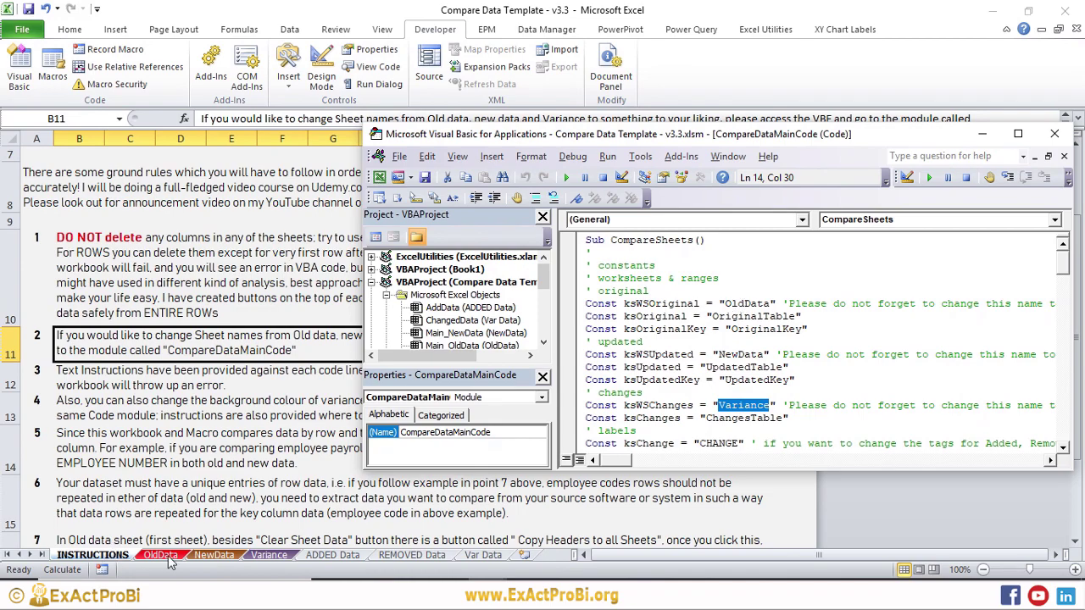
# Highlight the Factor Change cells A3:A16 in Variance, and the CHANGE, REMOVE and ADD label constants in the module
pyautogui.click(269, 554)
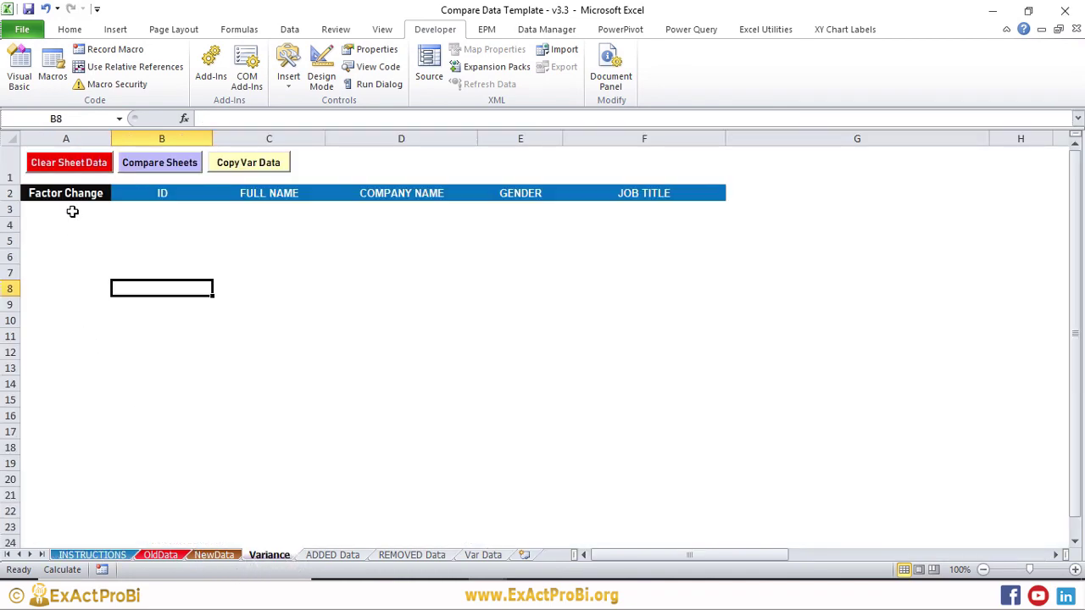
pyautogui.moveTo(66, 208); pyautogui.dragTo(44, 417)
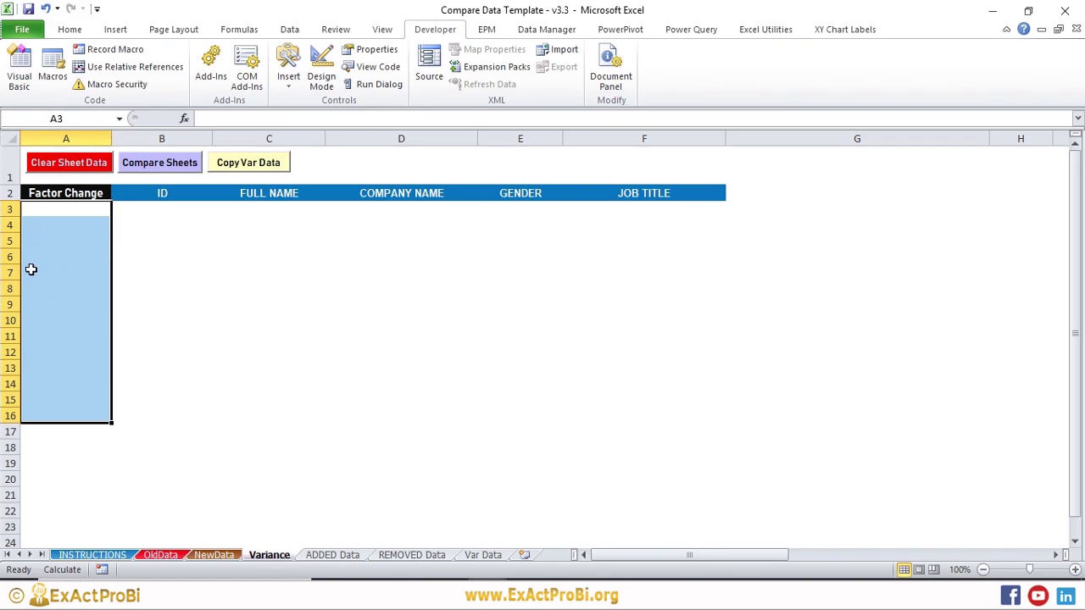
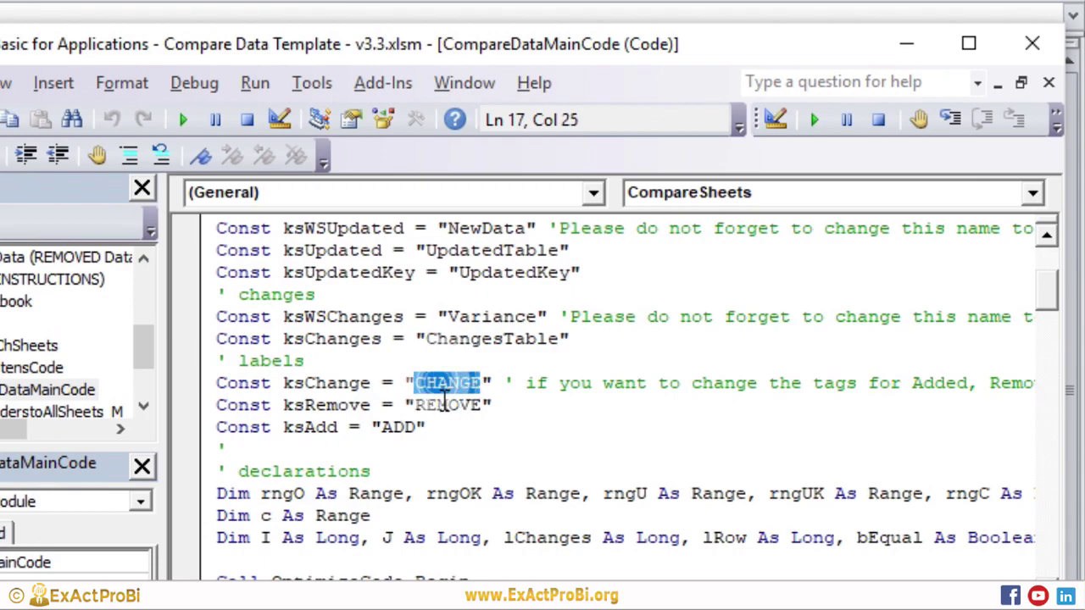
pyautogui.doubleClick(447, 405)
pyautogui.click(327, 383)
pyautogui.doubleClick(445, 383)
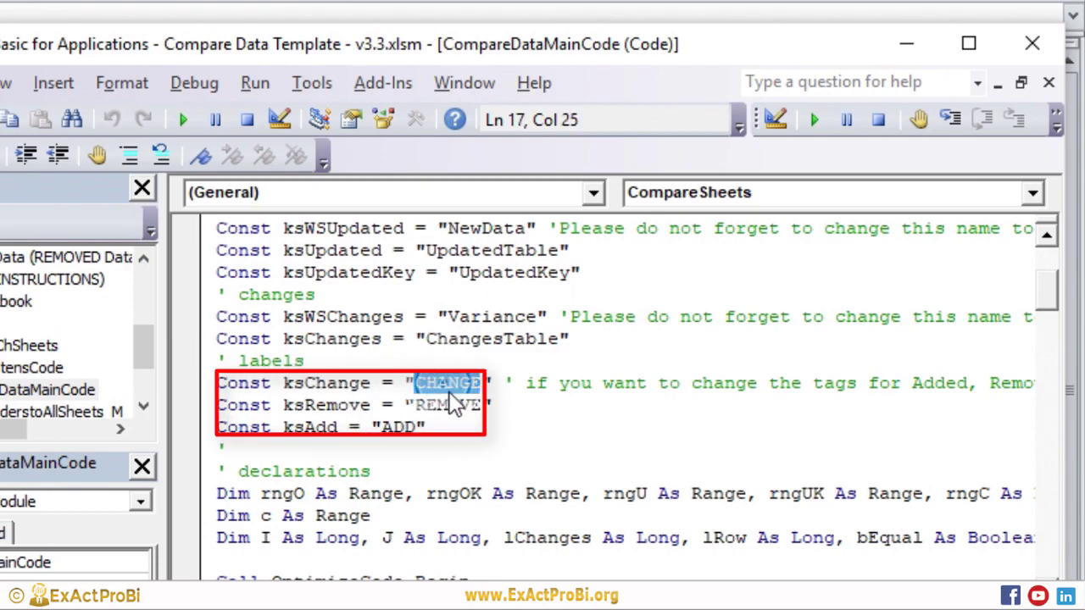
pyautogui.doubleClick(443, 406)
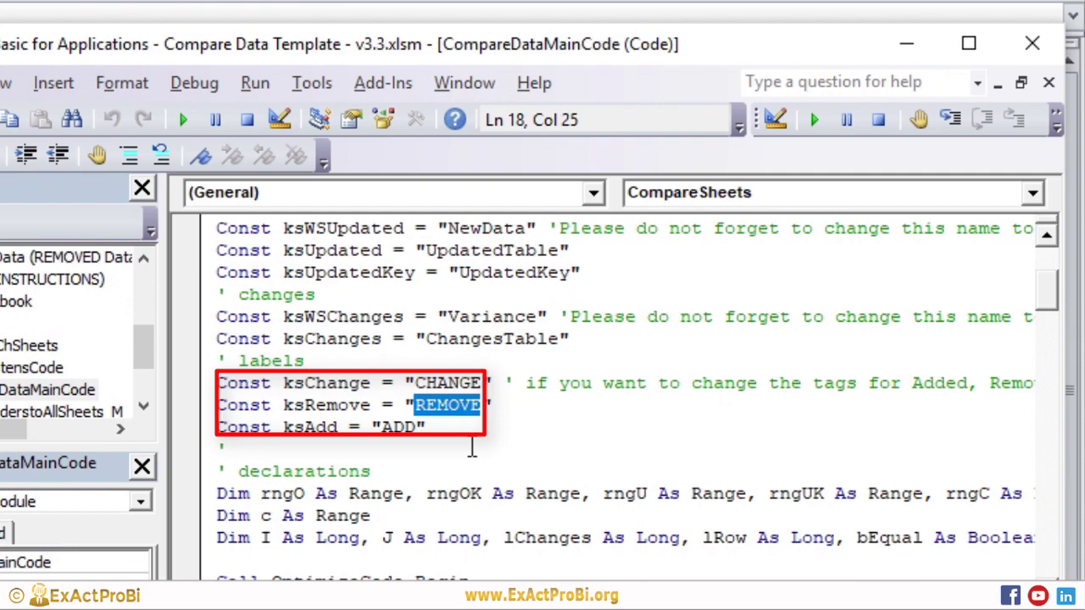
pyautogui.doubleClick(398, 427)
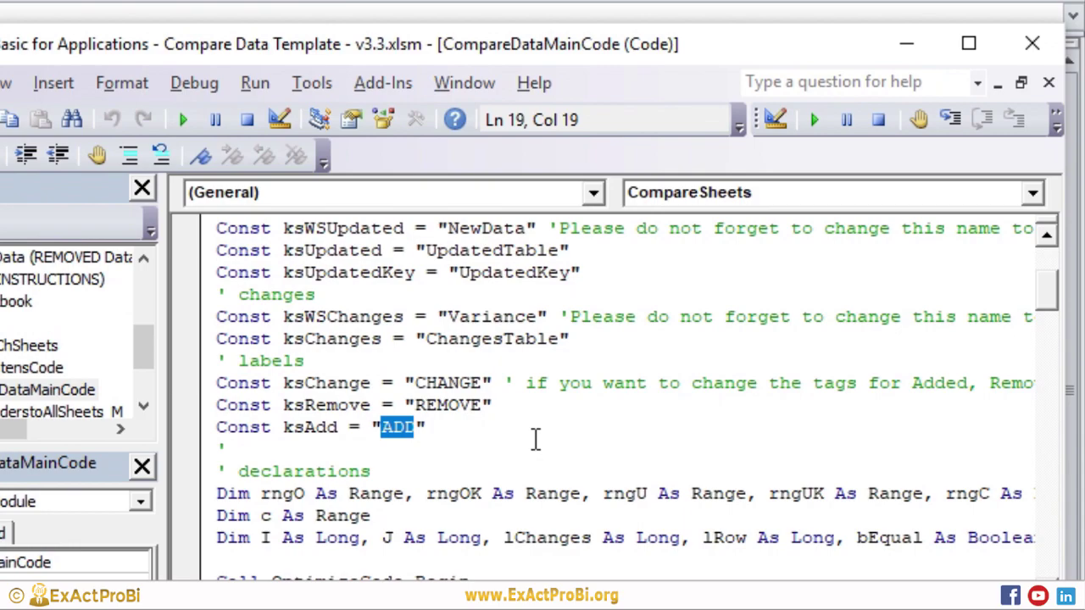
# Maximize the Visual Basic editor and show the deletion block with its formatting lines for removed data
pyautogui.scroll(-5, 447, 449)
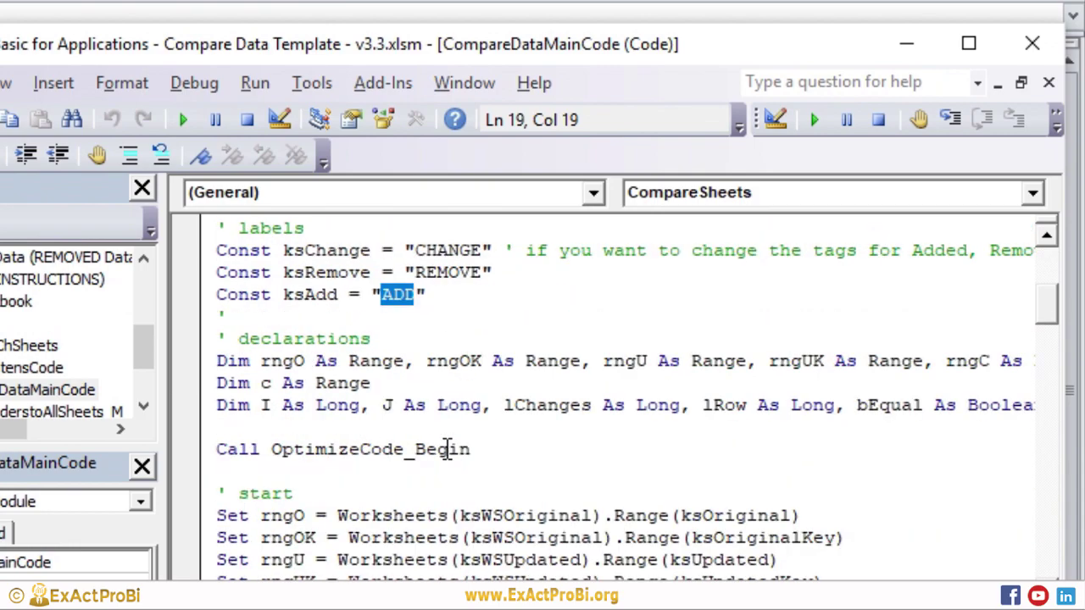
pyautogui.scroll(-7, 446, 449)
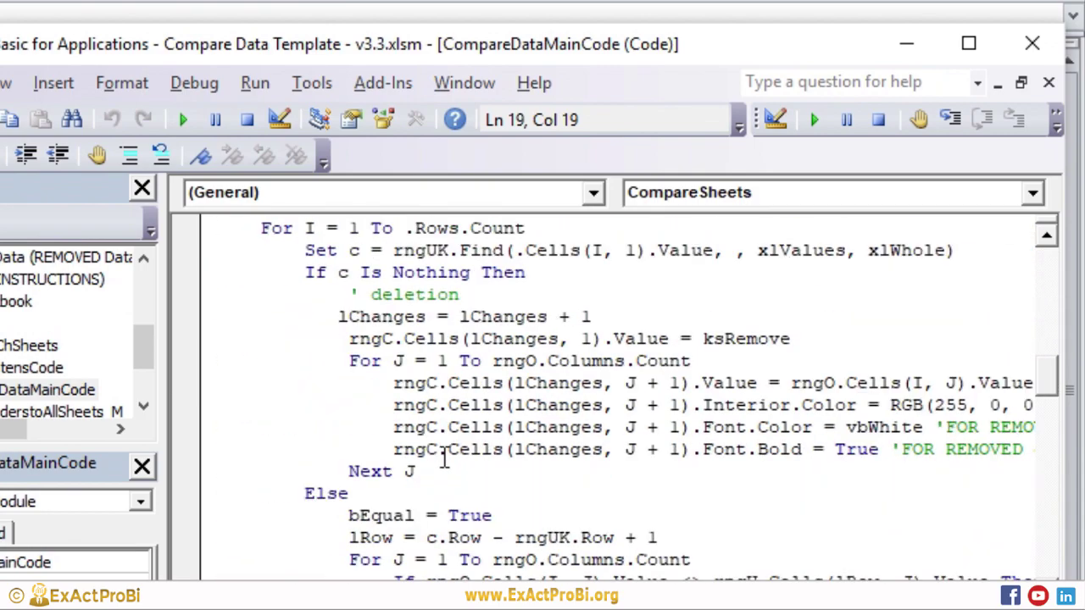
pyautogui.moveTo(612, 460); pyautogui.dragTo(644, 465)
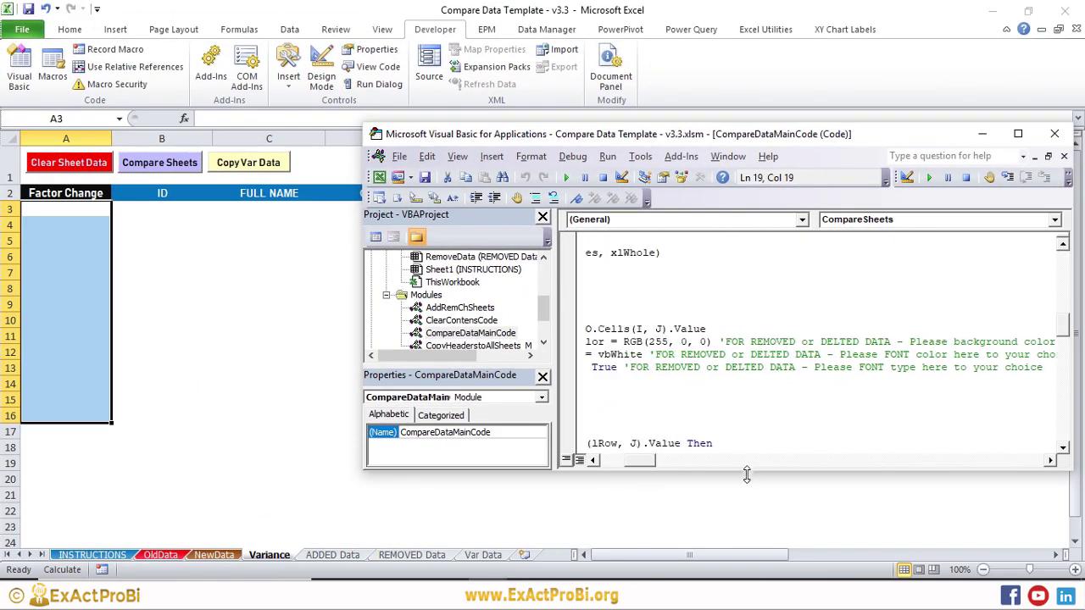
pyautogui.moveTo(746, 475); pyautogui.dragTo(746, 561)
pyautogui.moveTo(654, 143); pyautogui.dragTo(654, 119)
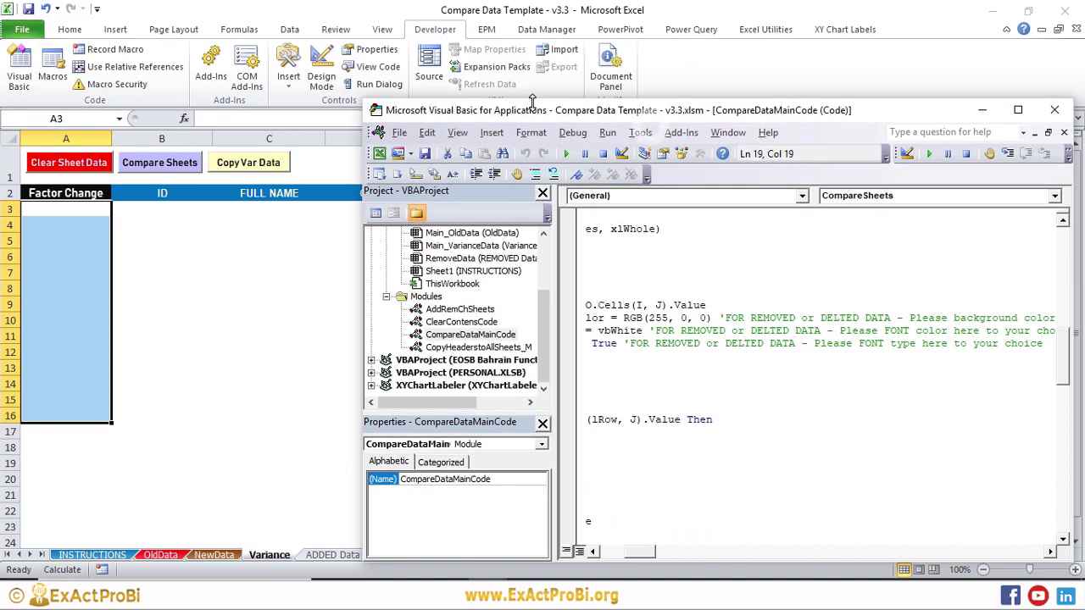
pyautogui.doubleClick(778, 109)
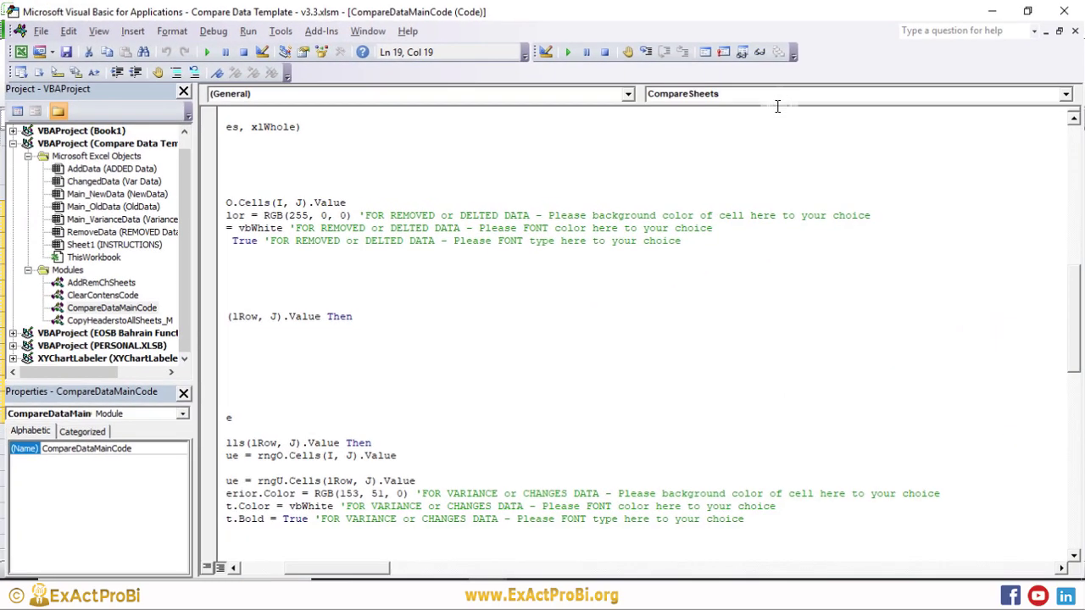
pyautogui.moveTo(392, 574); pyautogui.dragTo(327, 572)
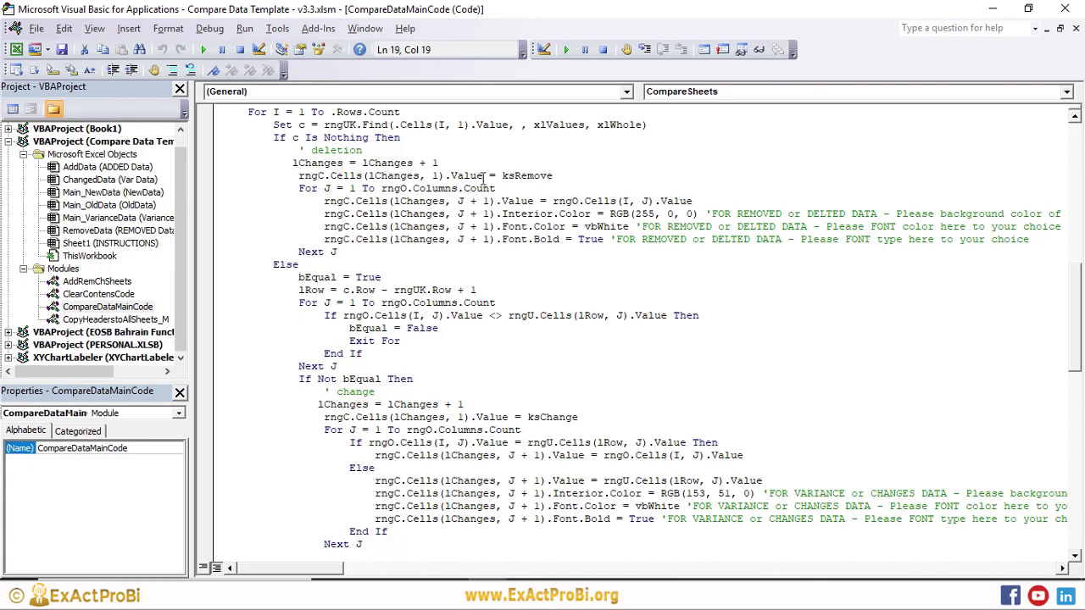
# Highlight ksRemove and the background color, font color and bold settings for removed data in the deletion block
pyautogui.doubleClick(525, 176)
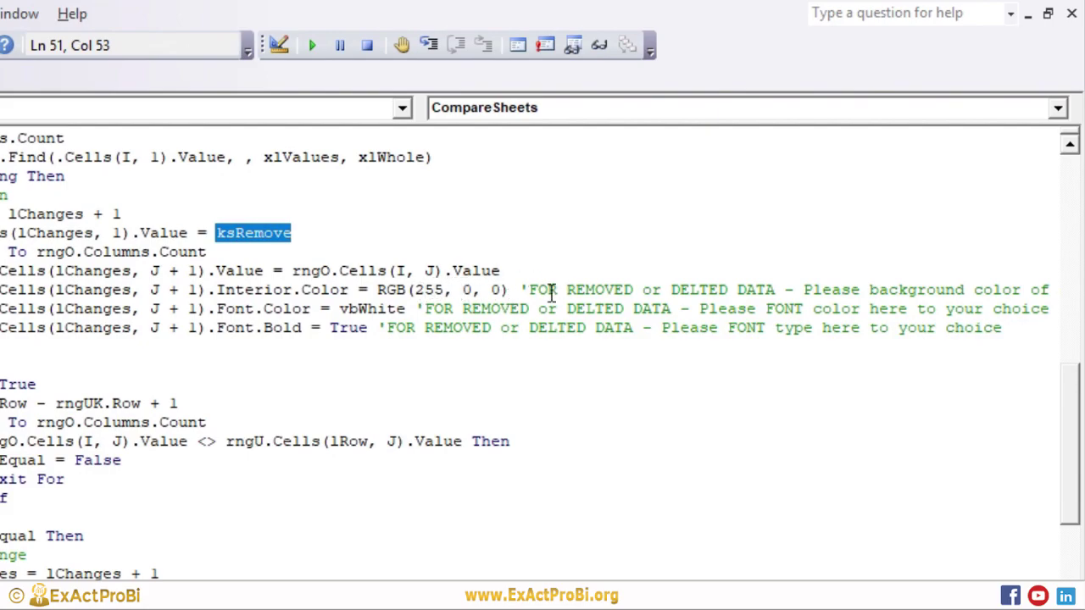
pyautogui.click(421, 307)
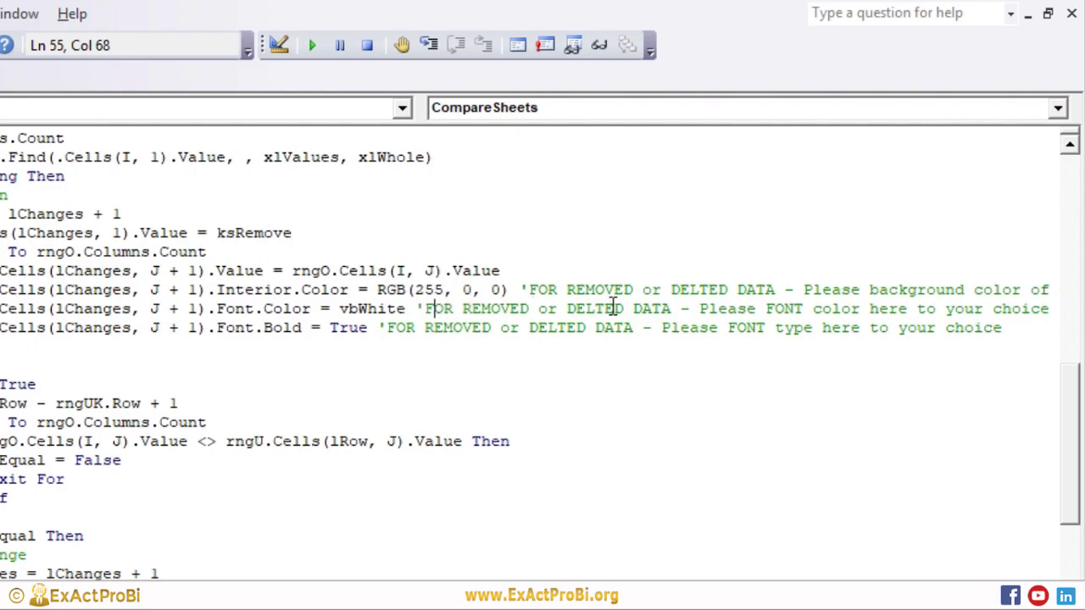
pyautogui.click(415, 328)
pyautogui.doubleClick(334, 328)
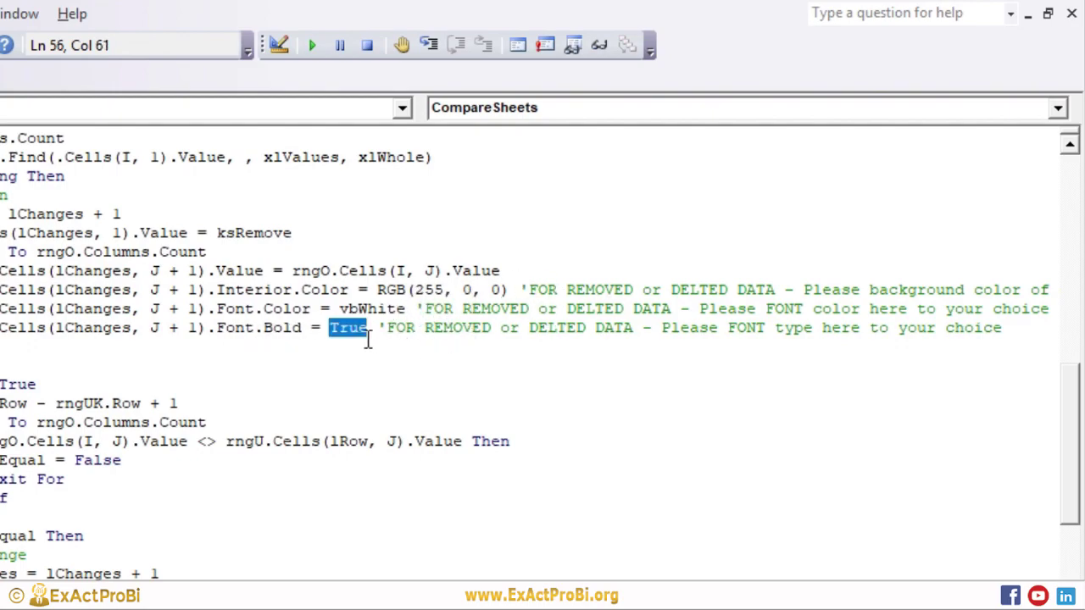
pyautogui.click(431, 288)
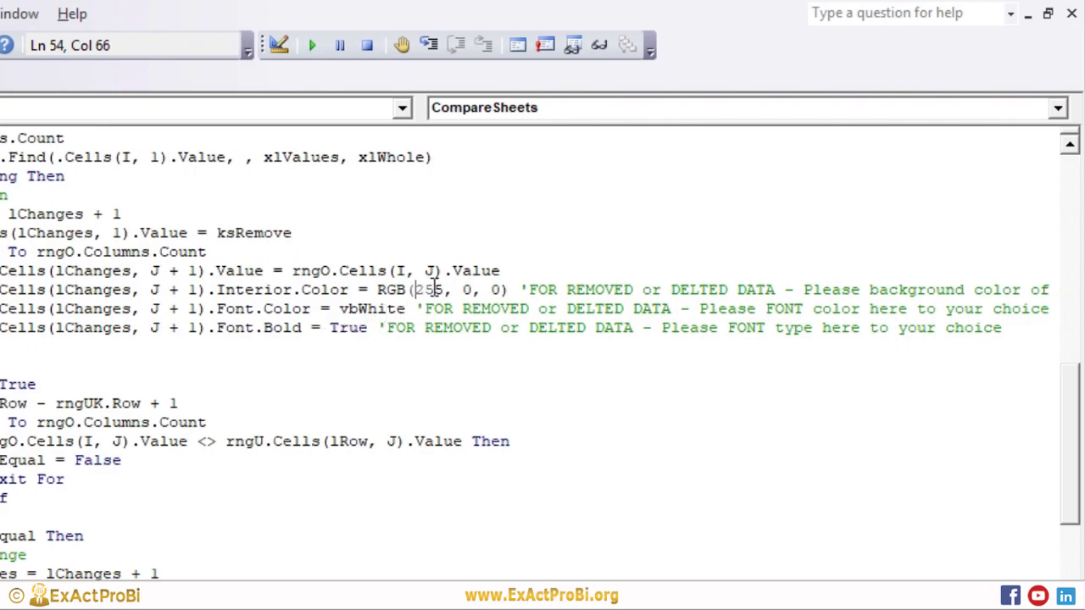
pyautogui.moveTo(510, 290); pyautogui.dragTo(377, 290)
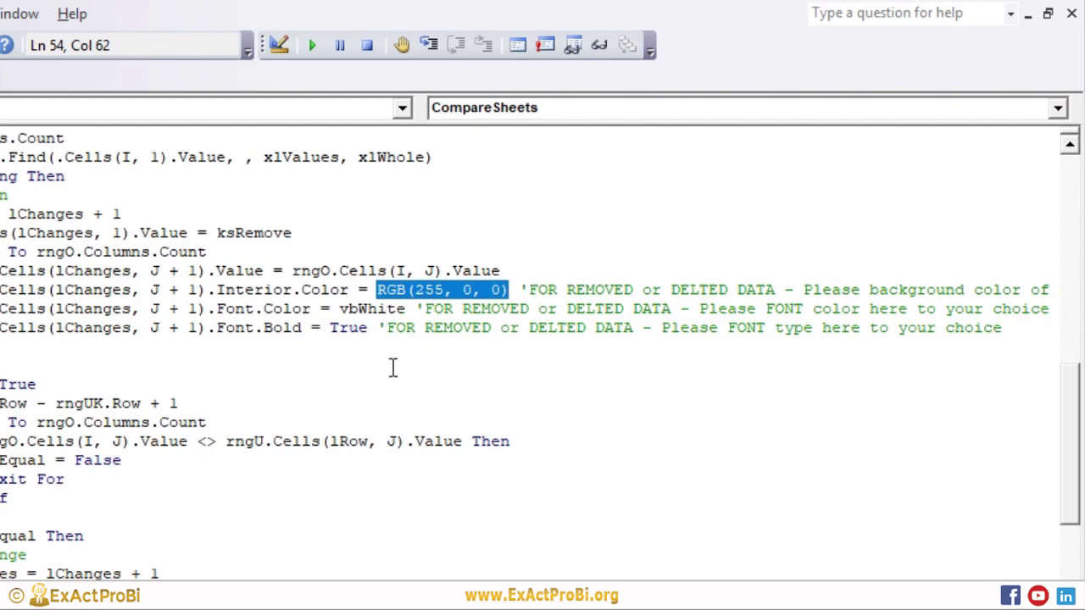
# Examine the formatting lines for removed, changed and added data, and return to the constants at the start of CompareSheets
pyautogui.scroll(1, 117, 333)
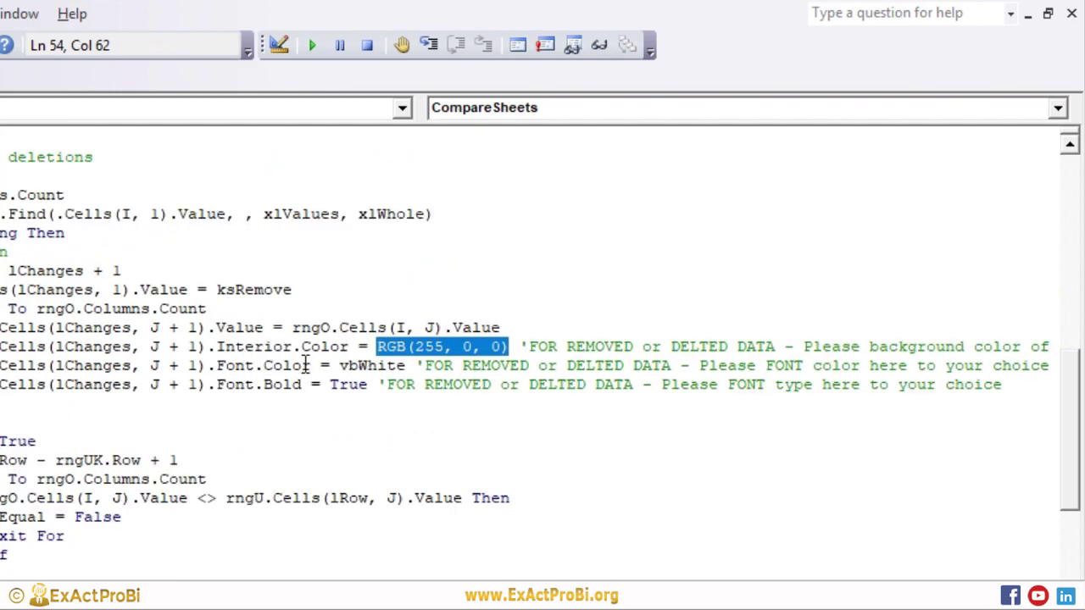
pyautogui.scroll(-5, 309, 428)
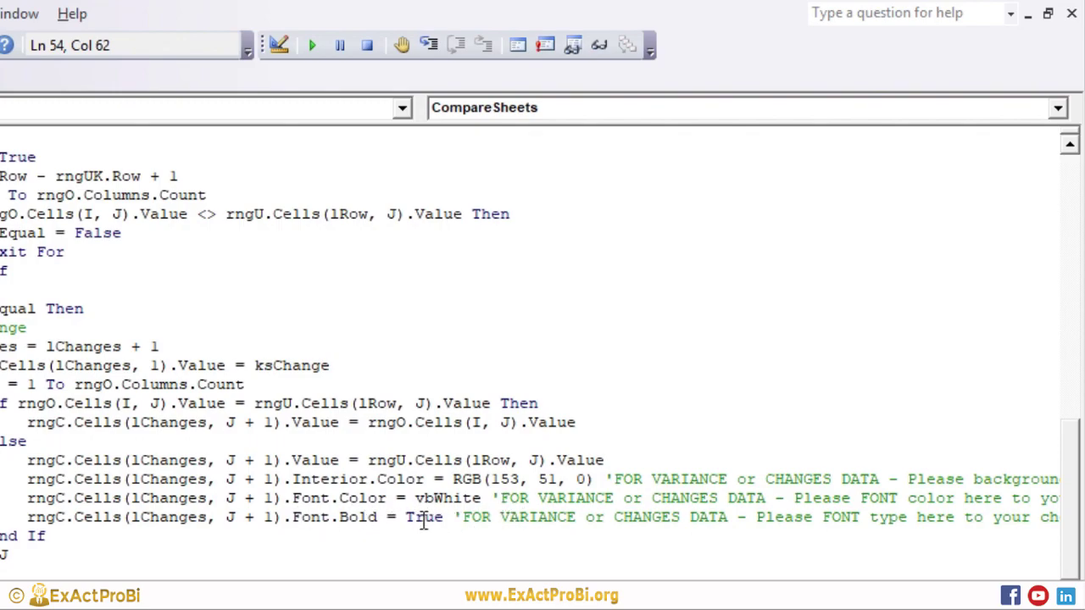
pyautogui.scroll(-5, 295, 483)
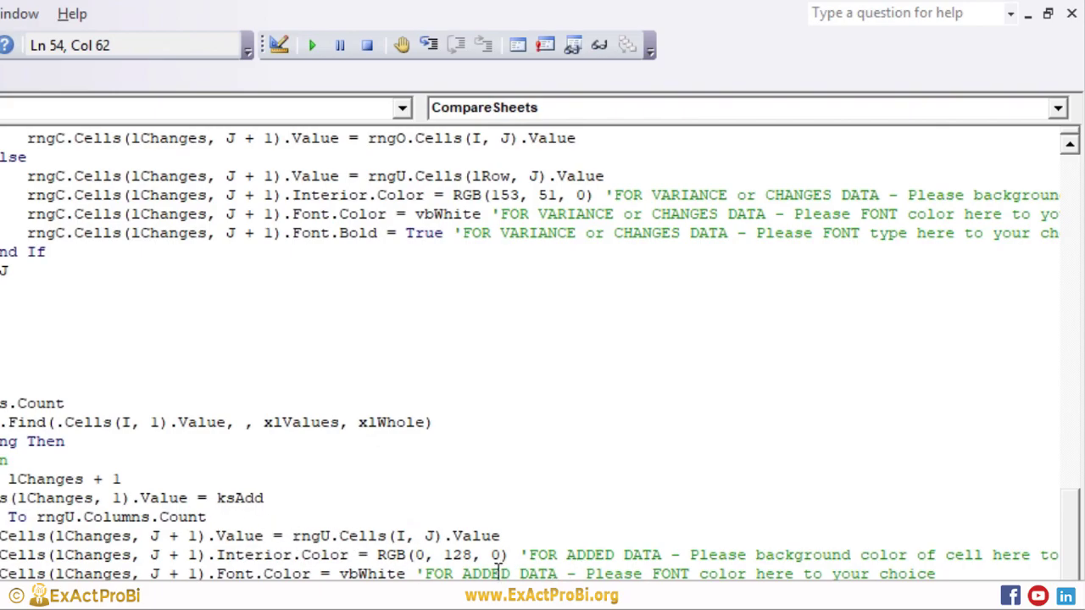
pyautogui.scroll(15, 498, 566)
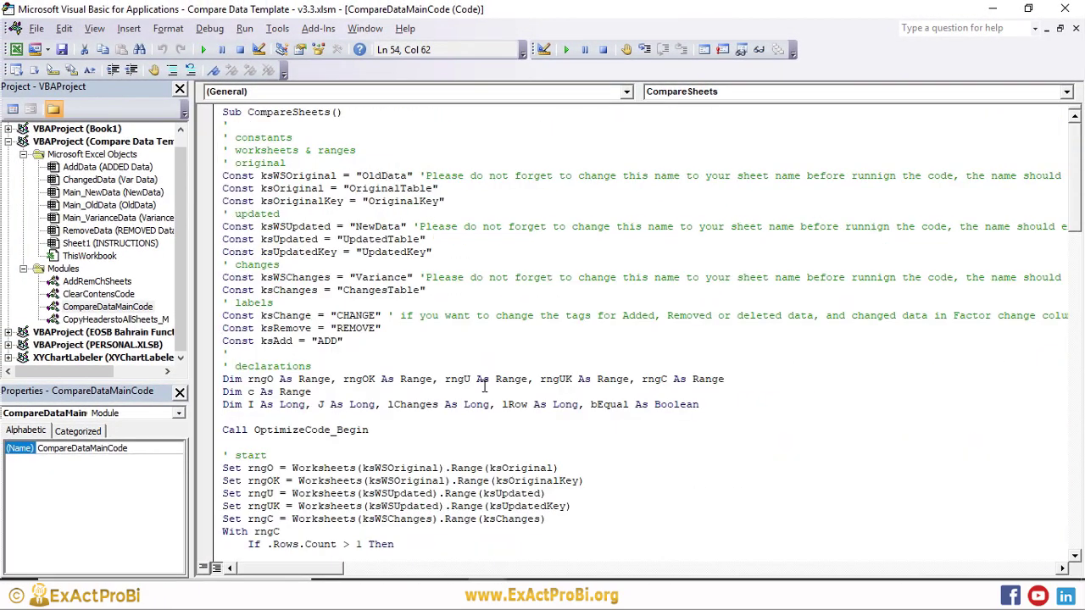
pyautogui.scroll(-17, 466, 255)
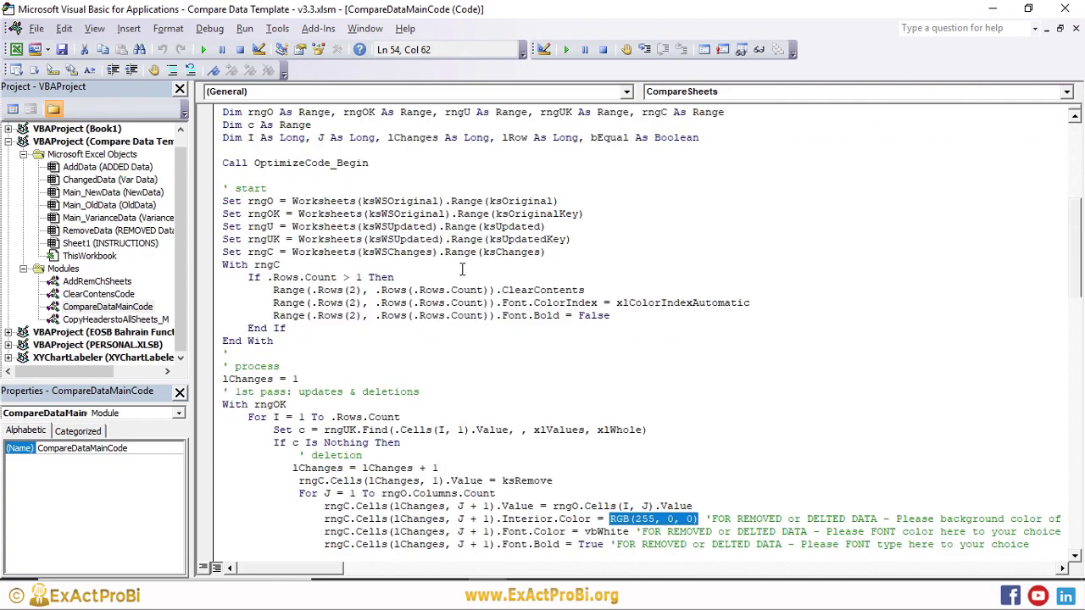
pyautogui.click(677, 314)
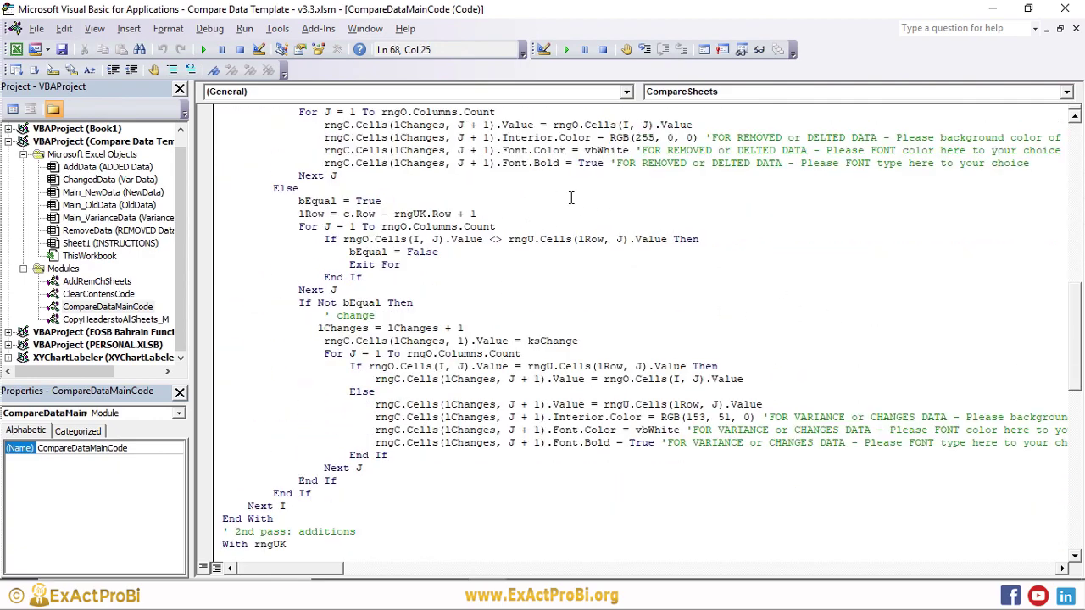
pyautogui.scroll(3, 570, 198)
pyautogui.scroll(15, 571, 198)
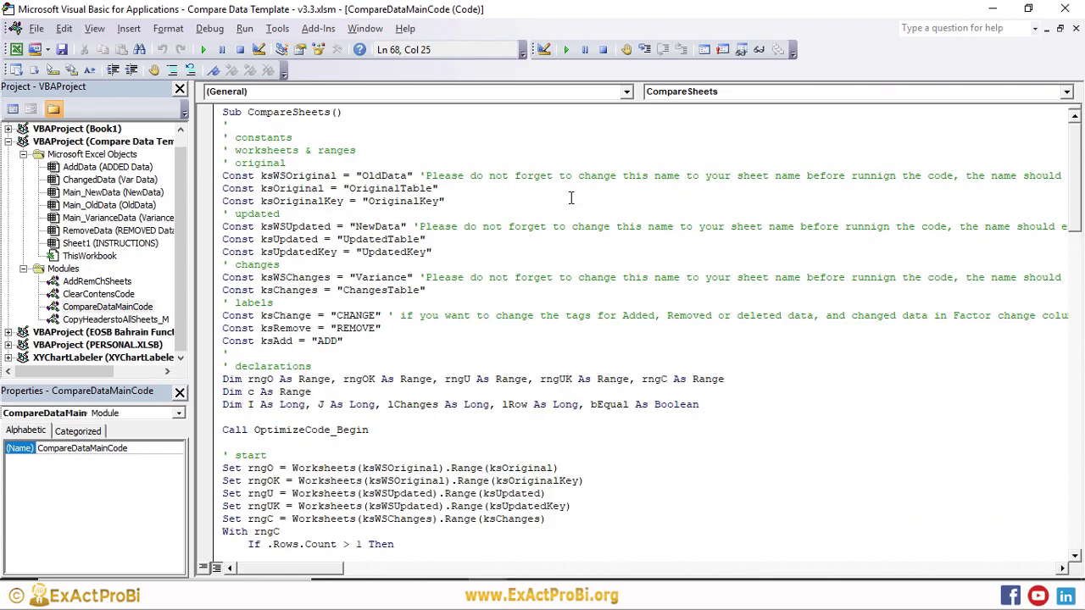
# Return to the INSTRUCTIONS sheet in Excel and highlight rules 2 to 5 one after another
pyautogui.hotkey('alt', 'F11')
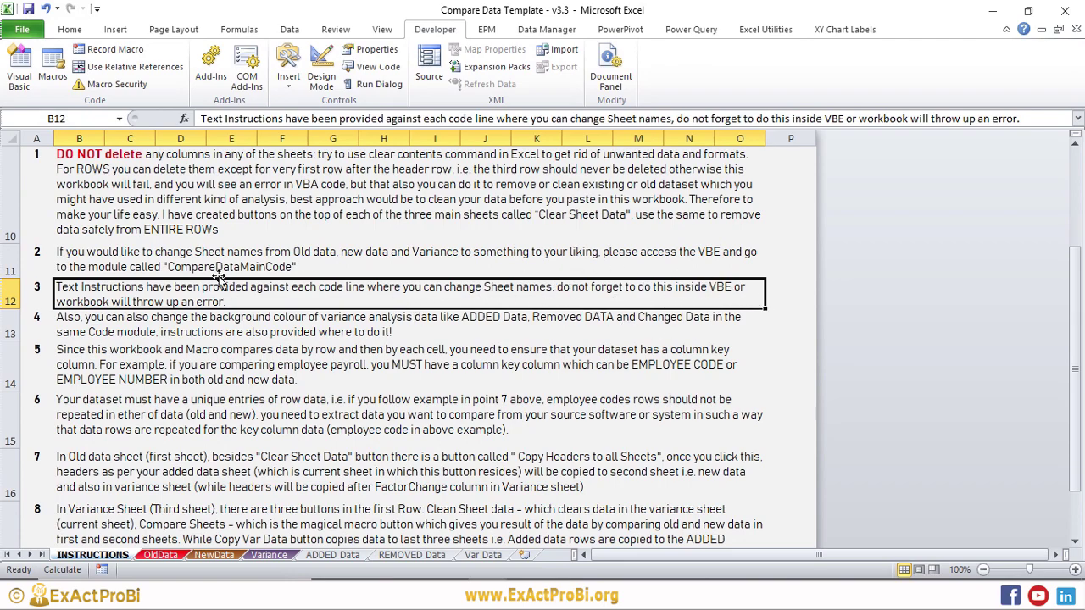
pyautogui.click(245, 255)
pyautogui.click(238, 296)
pyautogui.click(212, 315)
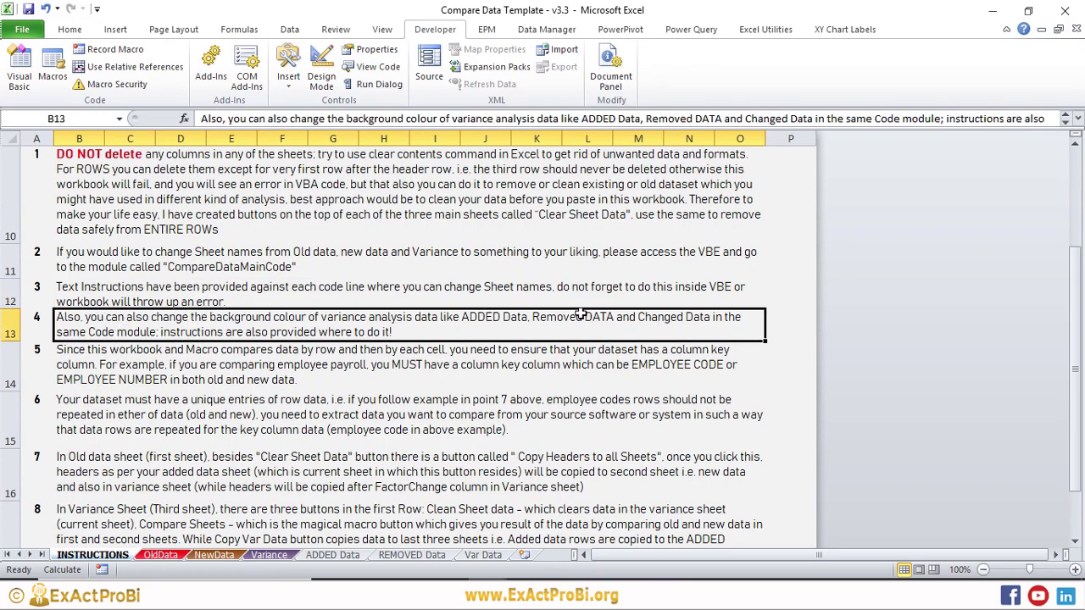
pyautogui.click(210, 355)
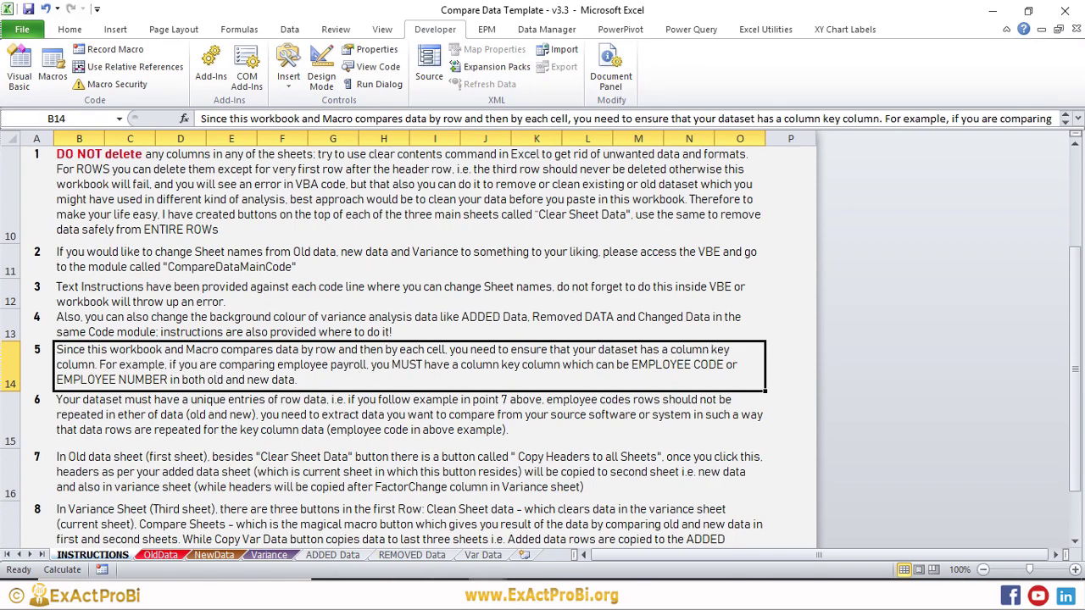
# Highlight the ID header as the key column in OldData, as well as the cells A3:A20 below it
pyautogui.click(162, 555)
pyautogui.click(72, 190)
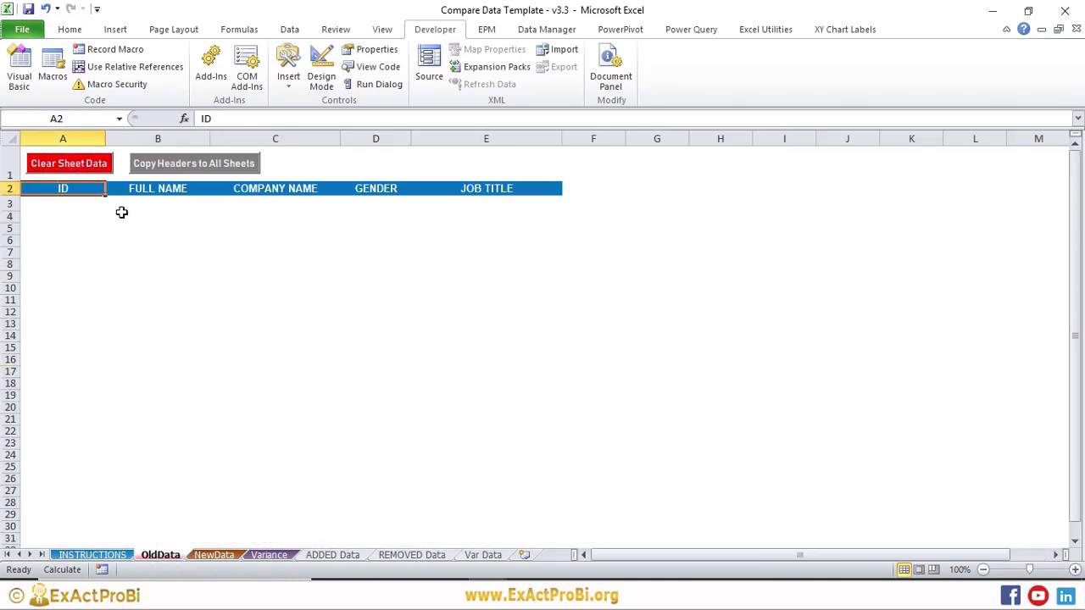
pyautogui.moveTo(66, 204); pyautogui.dragTo(50, 412)
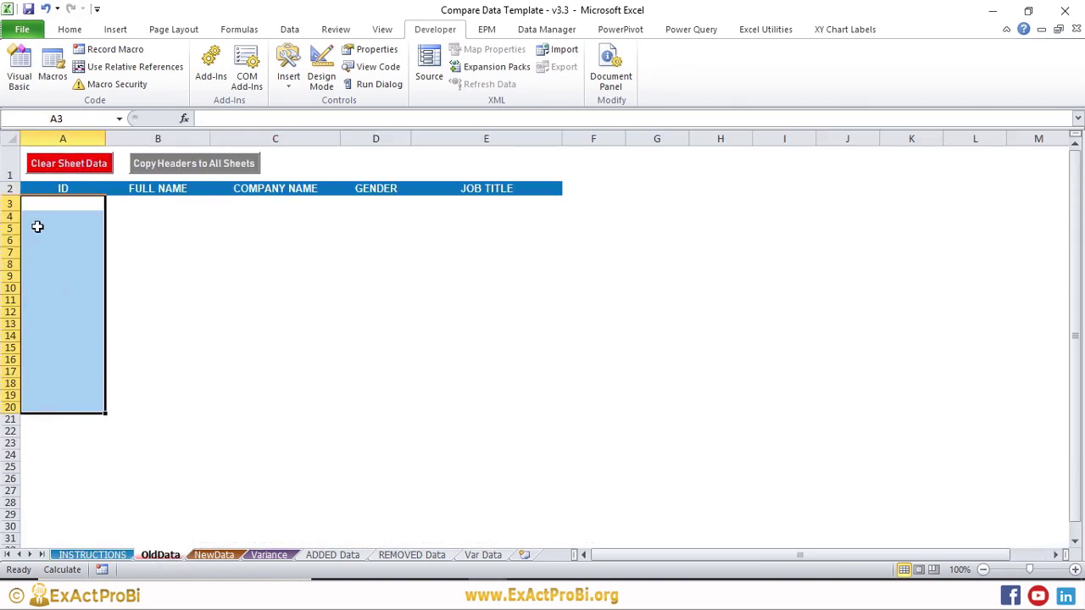
# Highlight the cells below the ID header in OldData, check NewData, and return to rule 6 in INSTRUCTIONS
pyautogui.moveTo(44, 203); pyautogui.dragTo(42, 395)
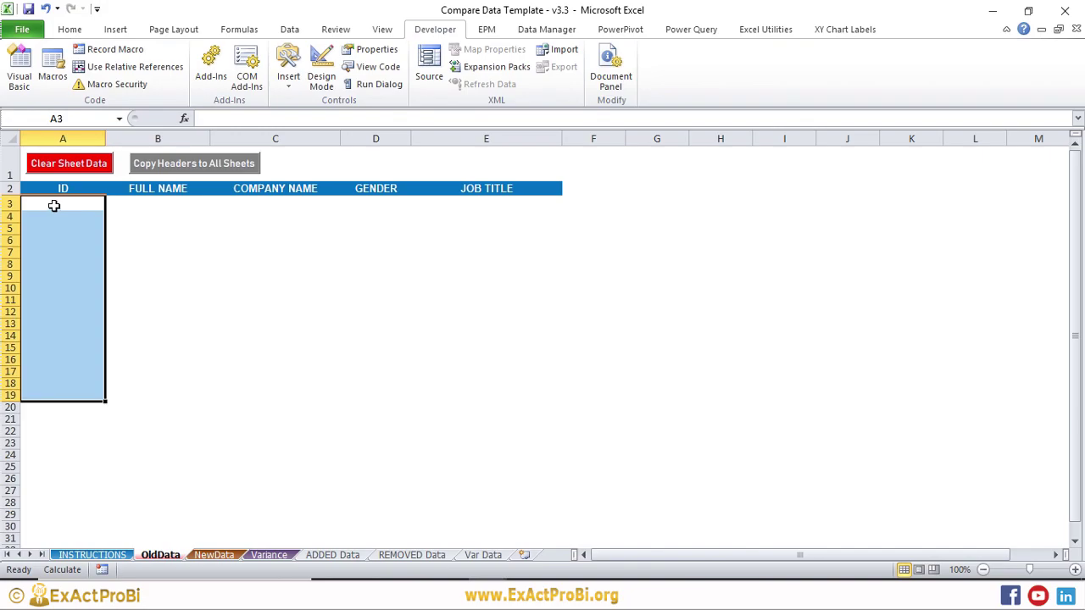
pyautogui.click(215, 556)
pyautogui.click(160, 555)
pyautogui.moveTo(60, 204); pyautogui.dragTo(55, 416)
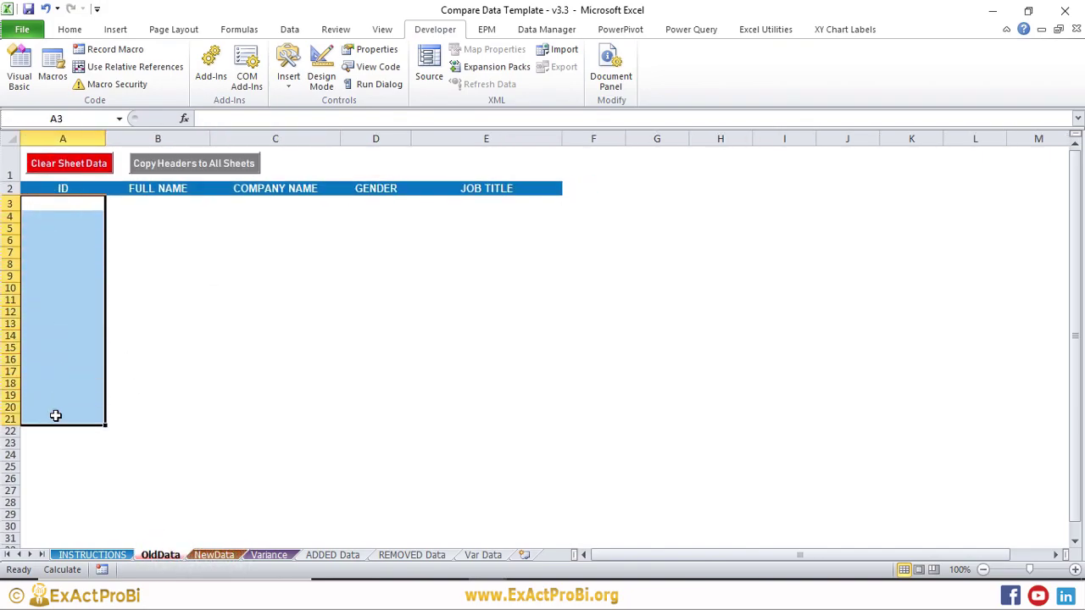
pyautogui.hotkey('ctrl', 'pageup')
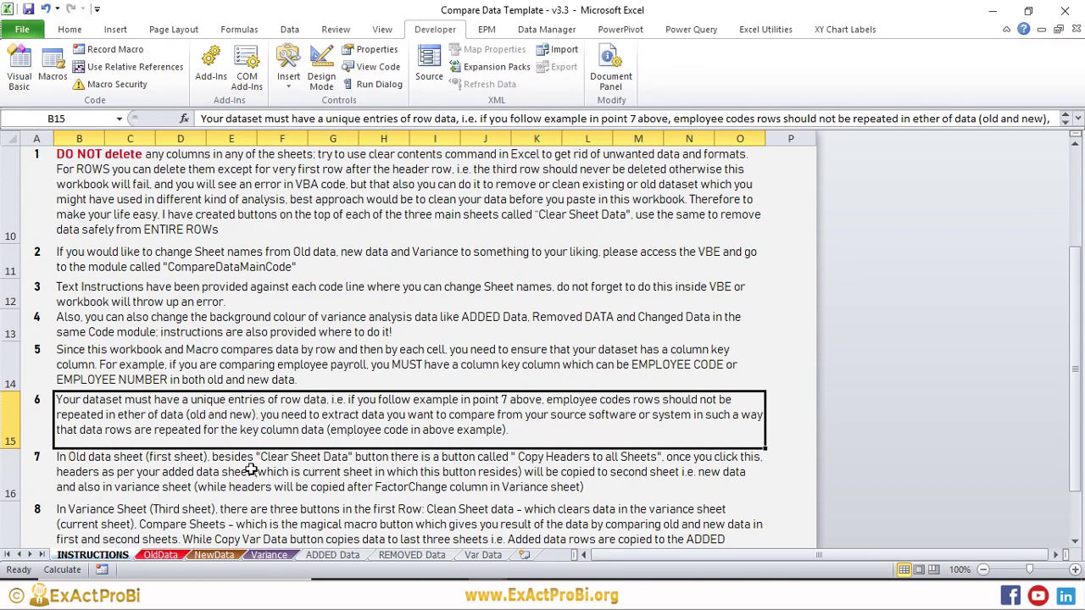
# Highlight the key column in OldData repeatedly from A3 downward, ending with the range A3:A24
pyautogui.click(160, 555)
pyautogui.moveTo(53, 204); pyautogui.dragTo(49, 286)
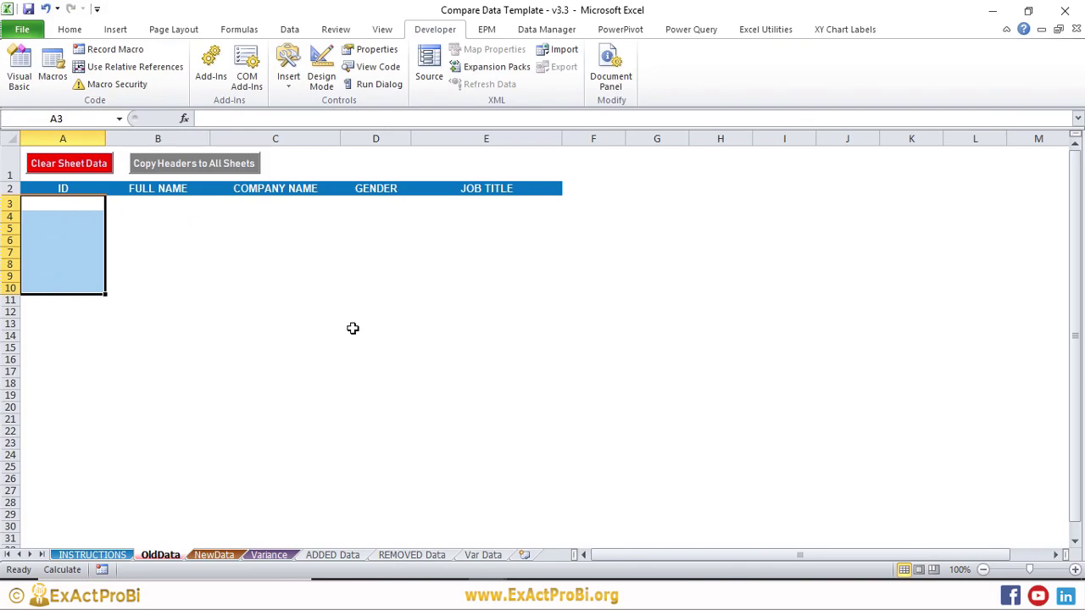
pyautogui.moveTo(34, 201); pyautogui.dragTo(58, 433)
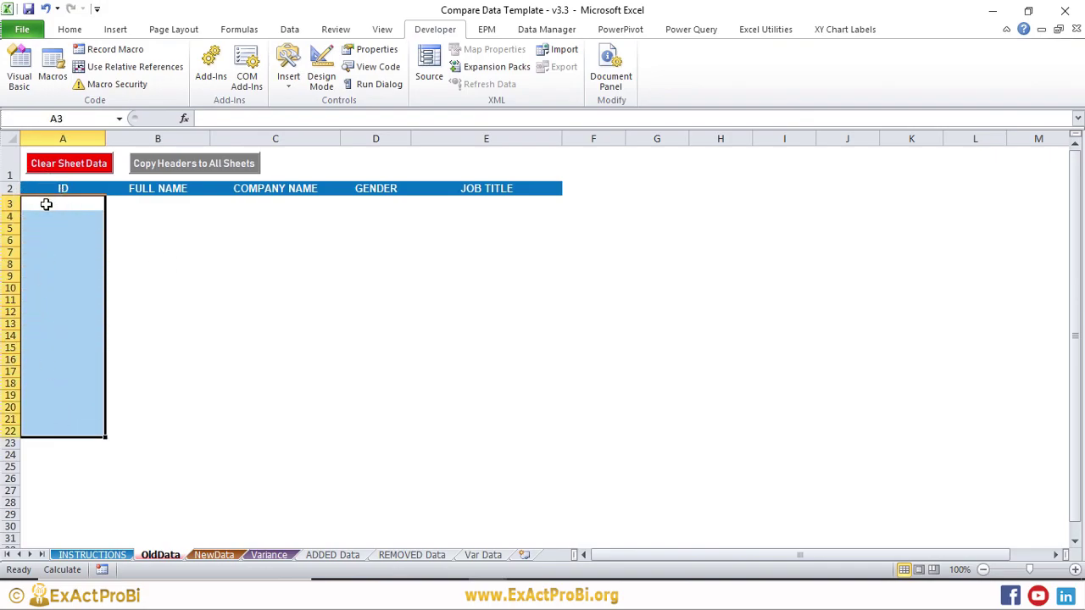
pyautogui.moveTo(43, 204); pyautogui.dragTo(39, 439)
pyautogui.moveTo(39, 204); pyautogui.dragTo(42, 428)
pyautogui.click(48, 380)
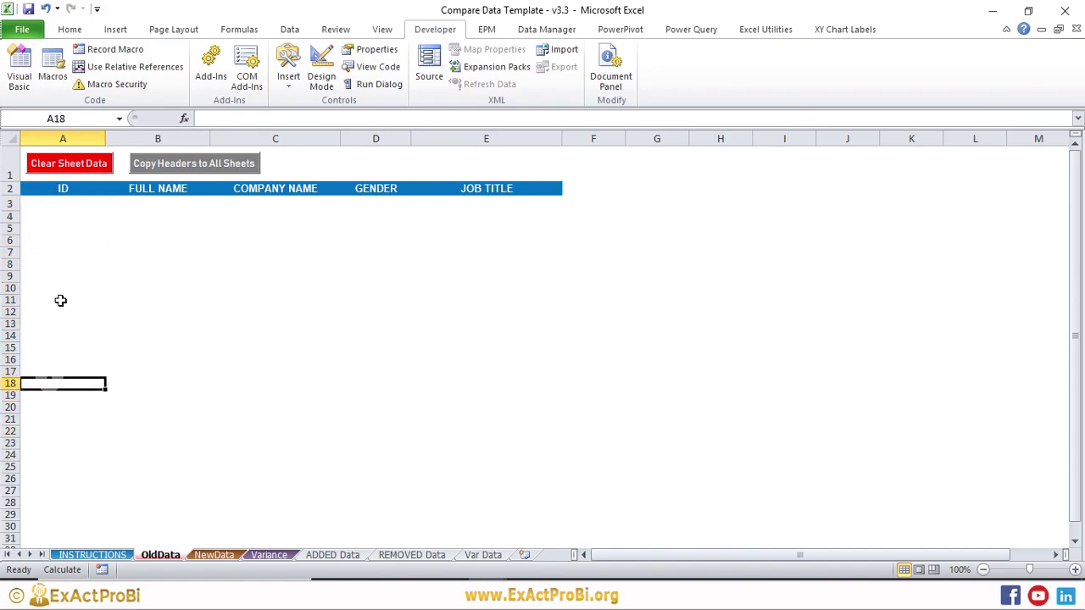
pyautogui.moveTo(53, 205); pyautogui.dragTo(48, 456)
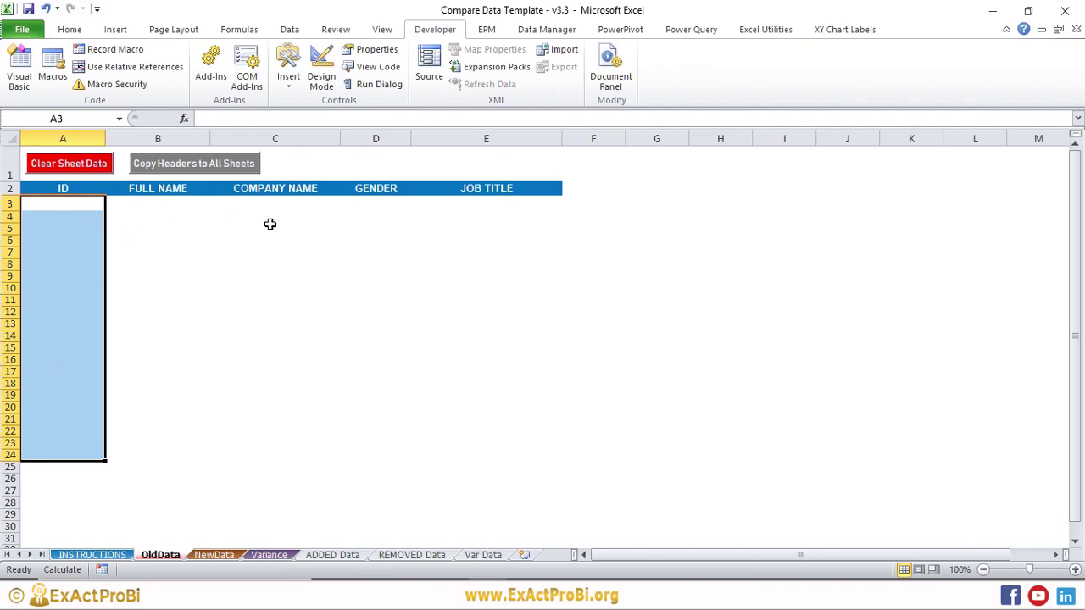
# Alternate between the NewData and OldData sheets to compare their layout, and return to INSTRUCTIONS
pyautogui.click(214, 555)
pyautogui.click(160, 555)
pyautogui.click(214, 555)
pyautogui.click(161, 554)
pyautogui.click(92, 554)
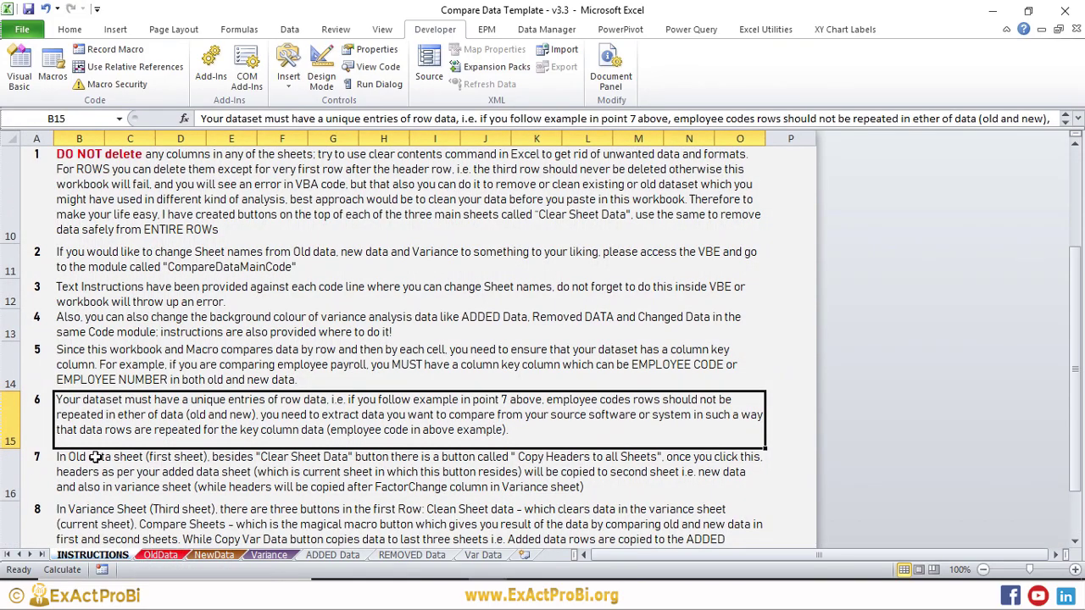
# Highlight rules 7 to 10 in INSTRUCTIONS one after another
pyautogui.scroll(-3, 91, 456)
pyautogui.click(90, 324)
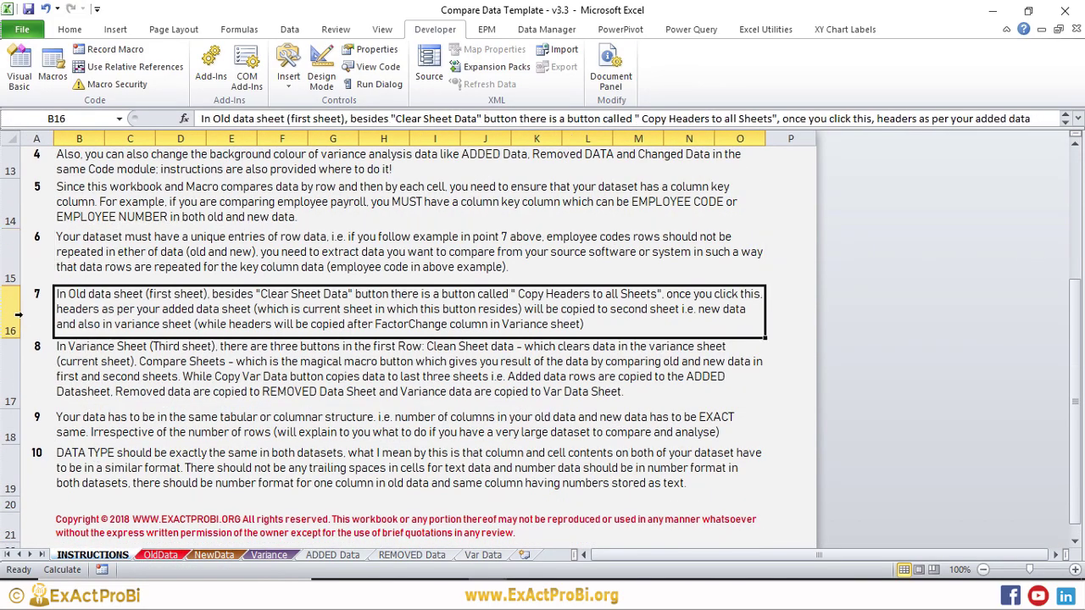
pyautogui.click(190, 391)
pyautogui.scroll(-1, 152, 339)
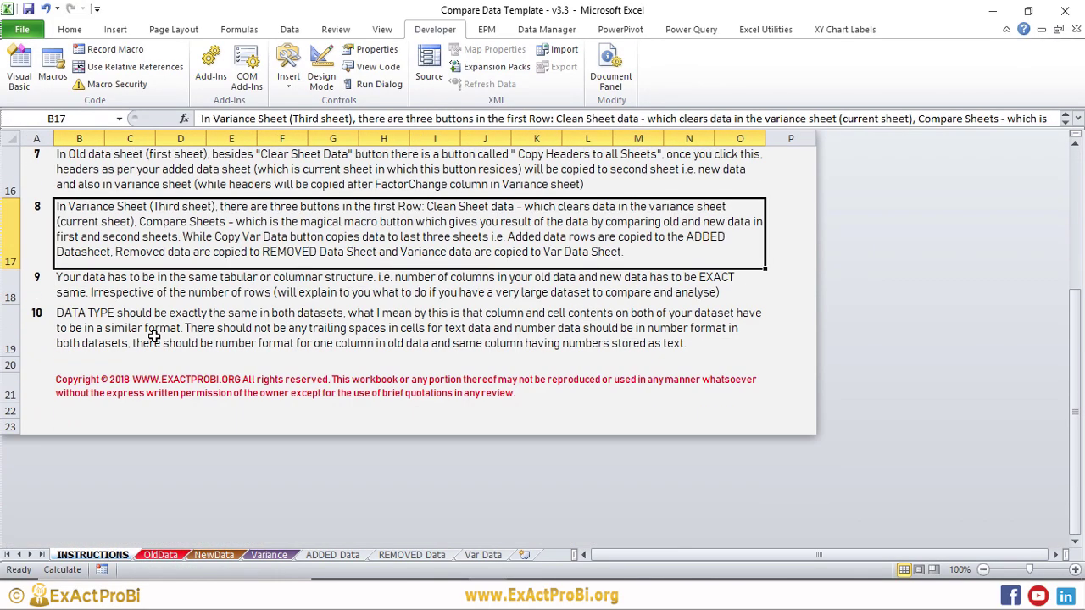
pyautogui.click(89, 297)
pyautogui.click(84, 315)
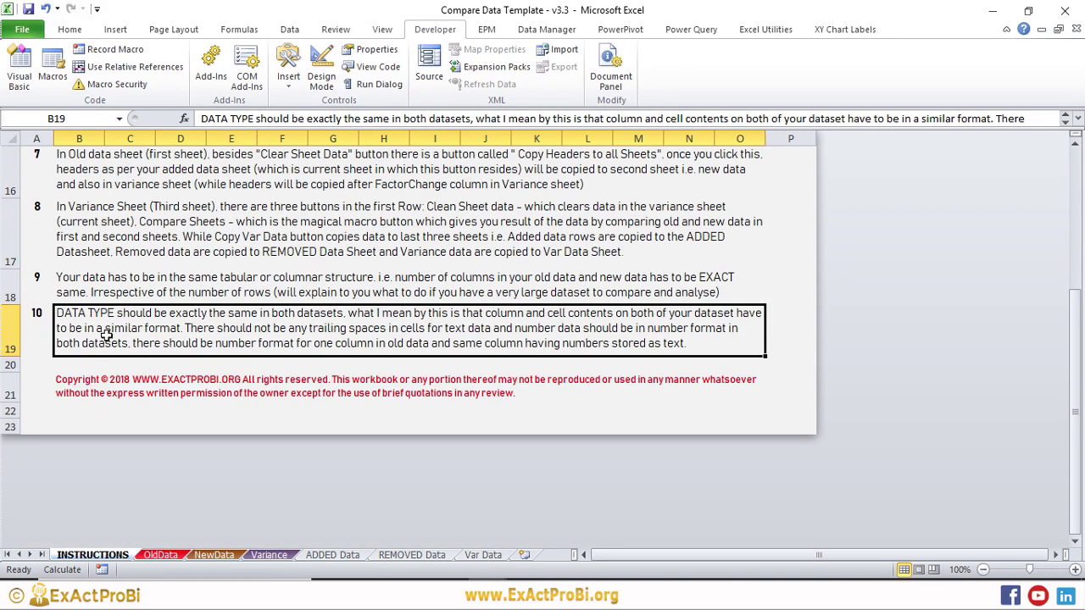
pyautogui.scroll(1, 143, 353)
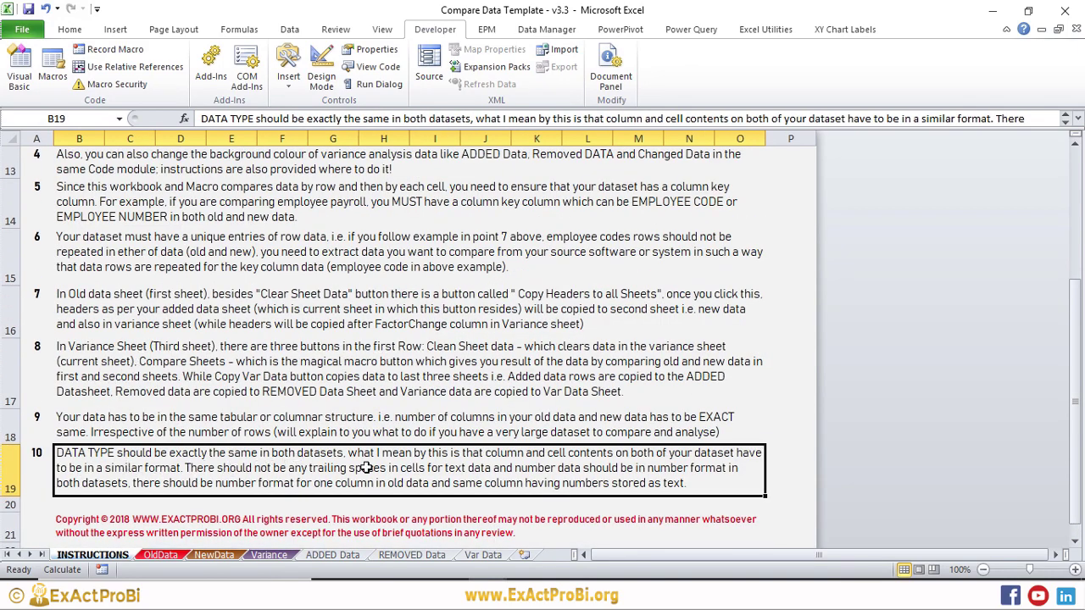
# View the filled Variance, NewData and OldData sheets
pyautogui.click(172, 556)
pyautogui.click(40, 239)
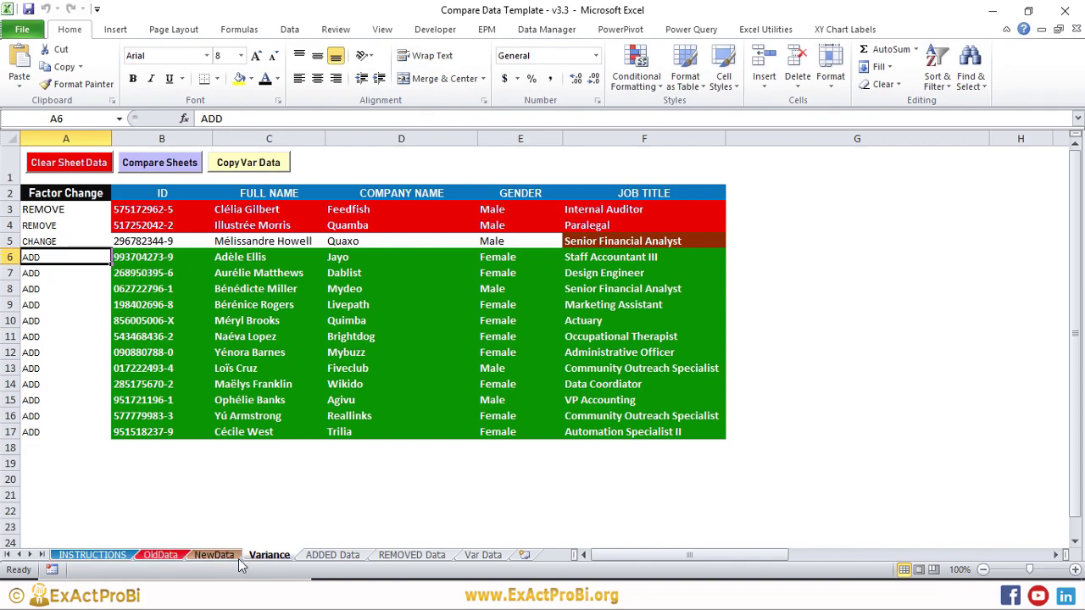
pyautogui.click(180, 556)
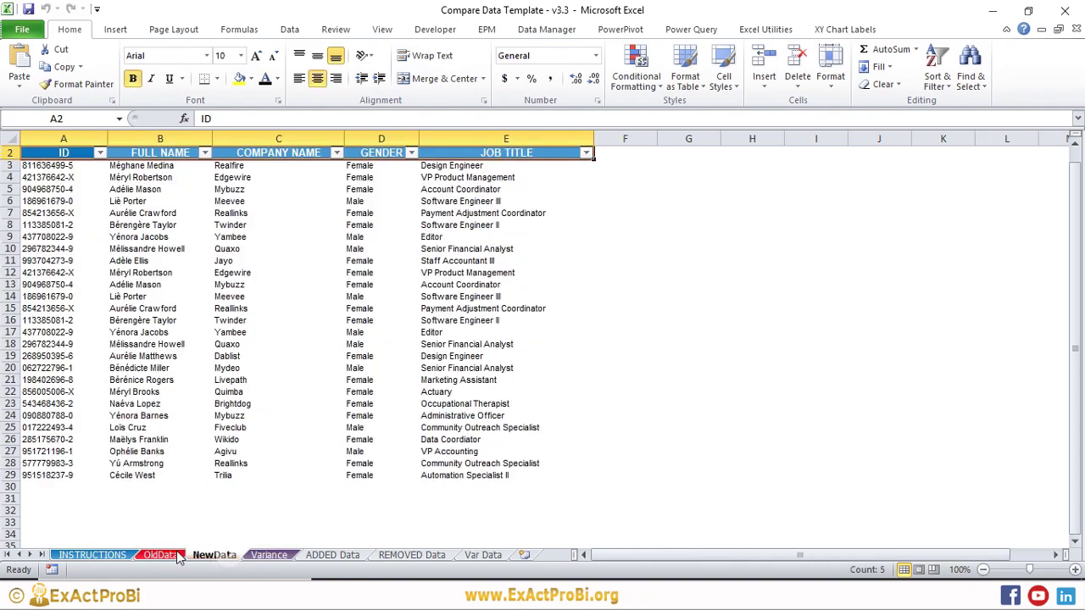
pyautogui.click(169, 555)
pyautogui.click(207, 555)
pyautogui.click(165, 555)
# Highlight cells B9, C8, D7 and E7 in OldData, and compare the sheet with NewData and Variance
pyautogui.click(107, 273)
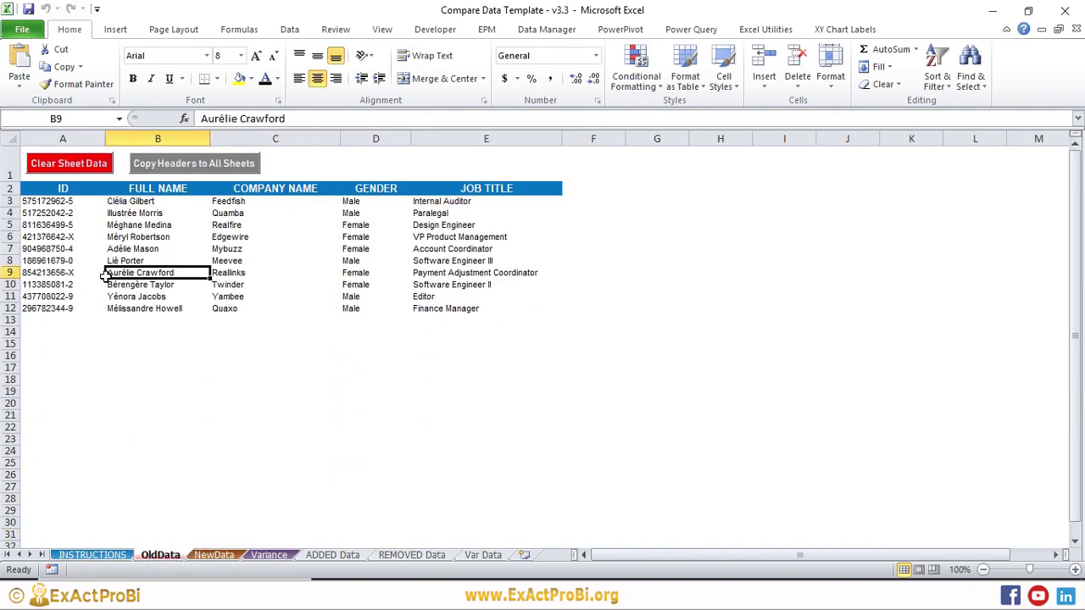
pyautogui.click(231, 261)
pyautogui.click(352, 249)
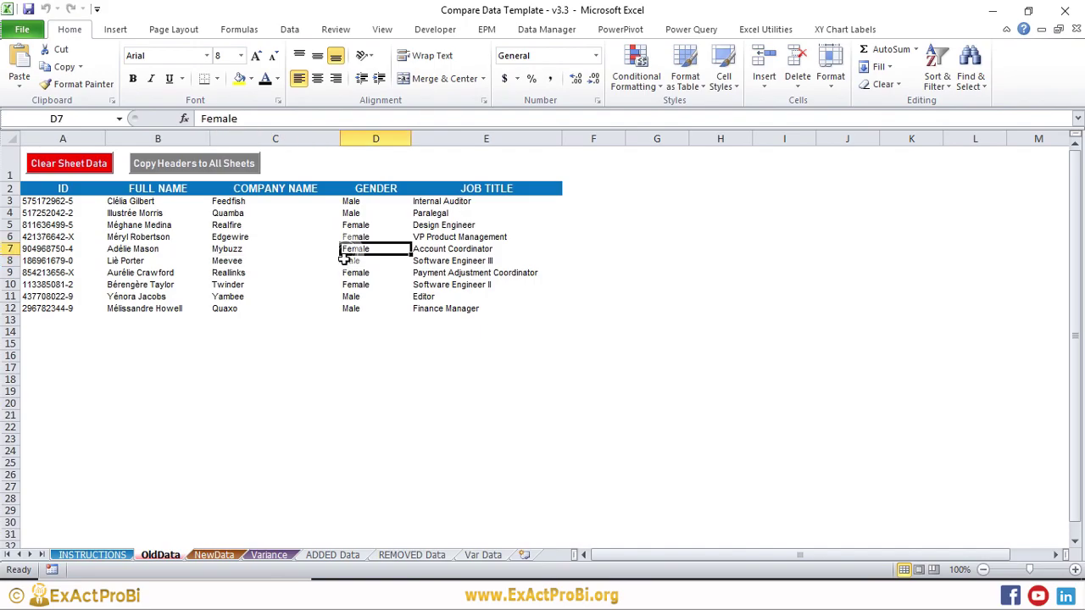
pyautogui.click(428, 249)
pyautogui.click(212, 556)
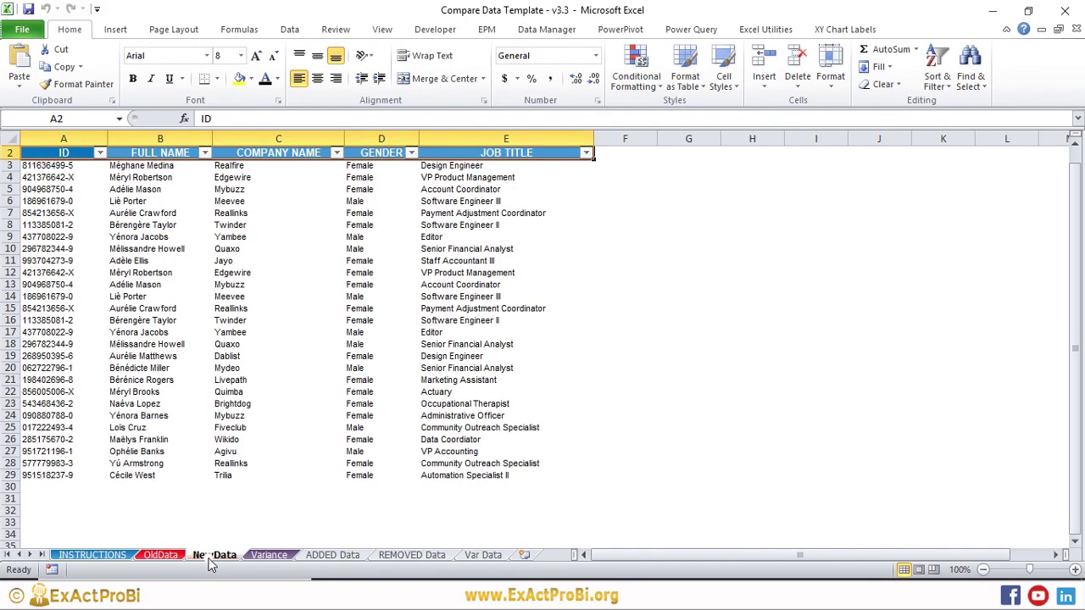
pyautogui.click(162, 555)
pyautogui.click(267, 555)
pyautogui.click(222, 556)
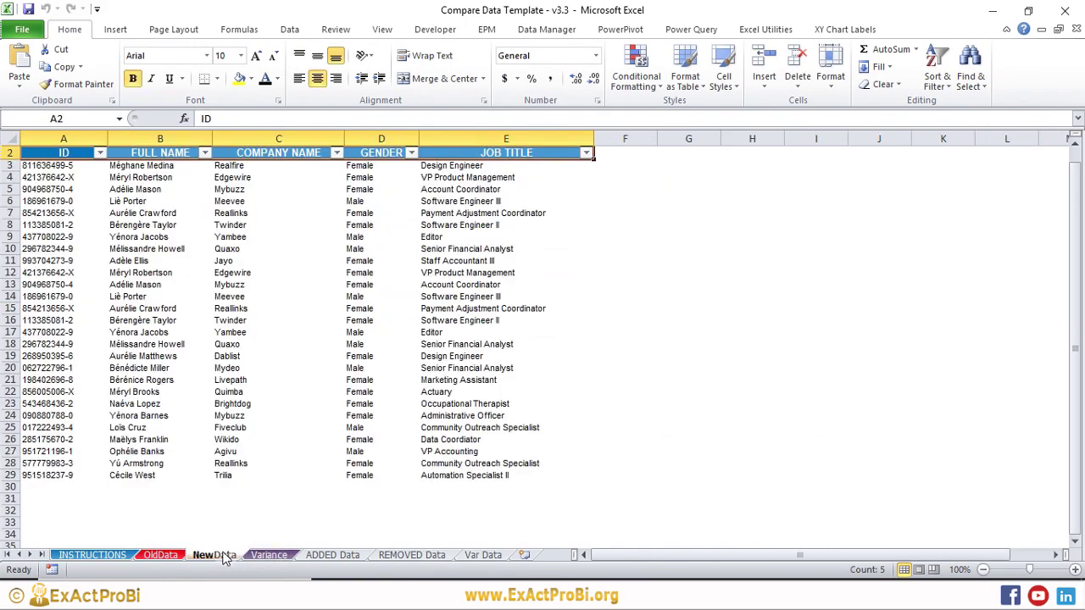
pyautogui.click(268, 555)
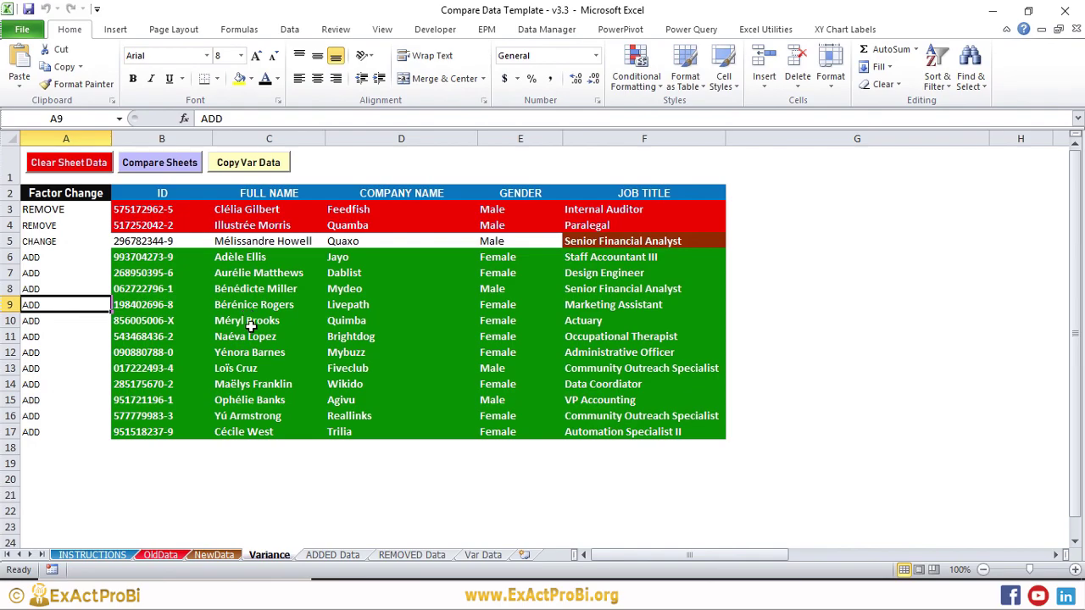
# Add a trailing space to the full name in cell B12 of OldData
pyautogui.click(160, 555)
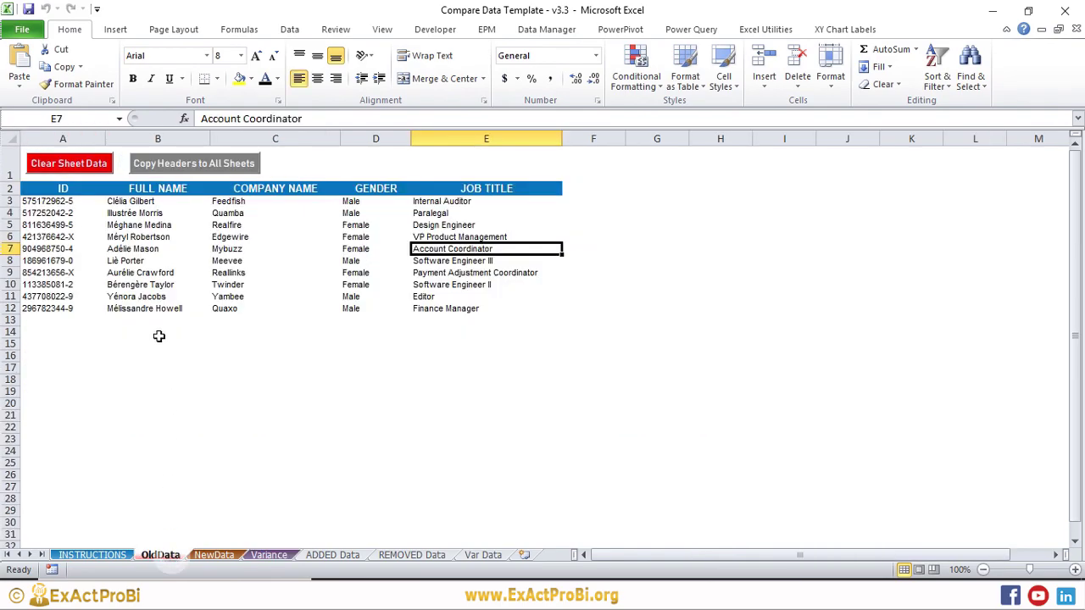
pyautogui.click(136, 285)
pyautogui.press('F2')
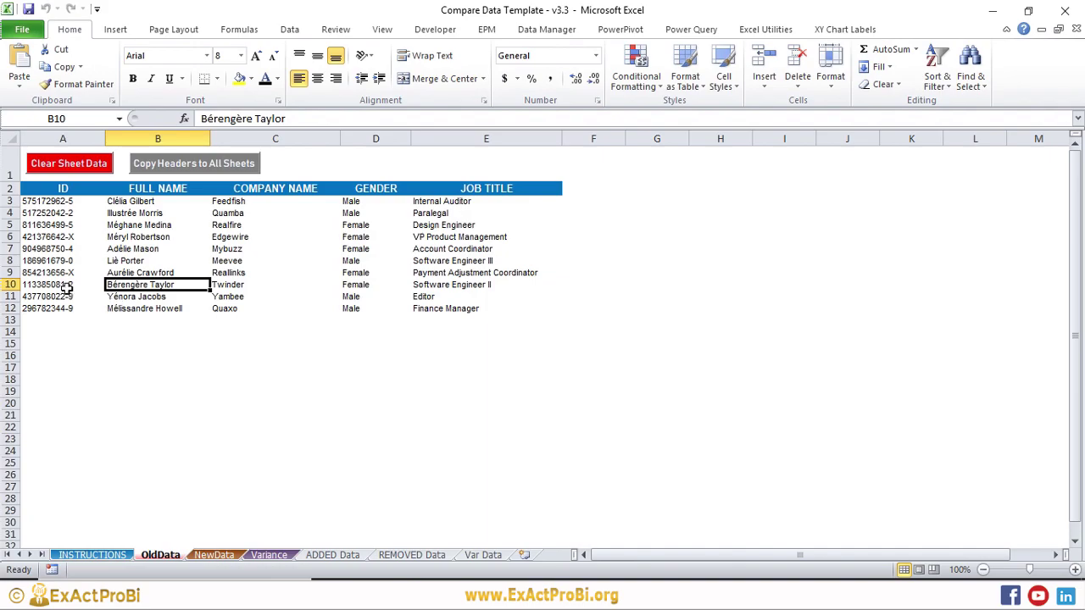
pyautogui.click(68, 289)
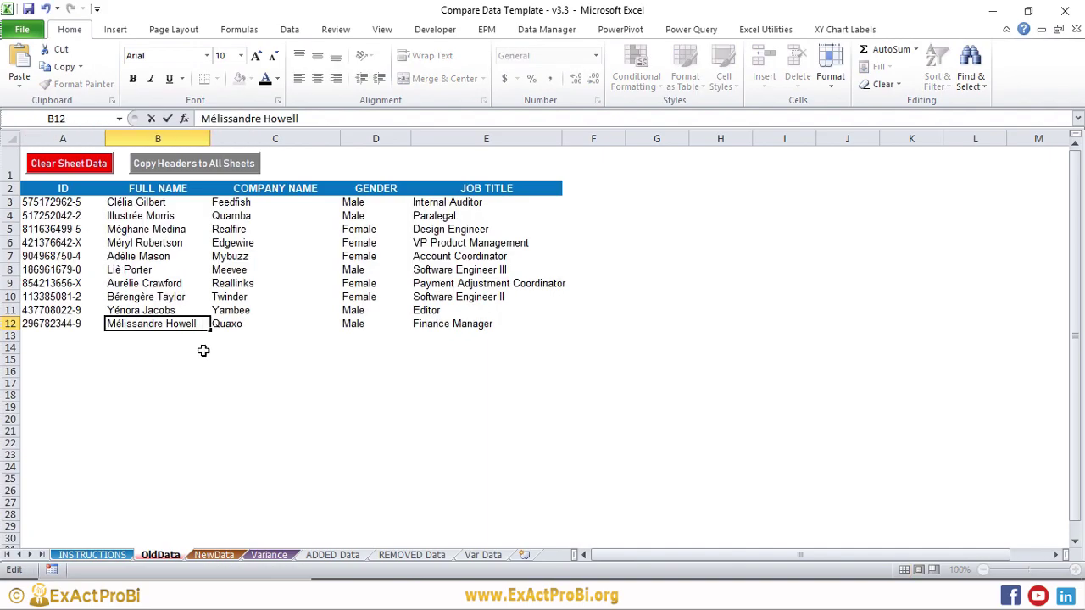
pyautogui.click(202, 359)
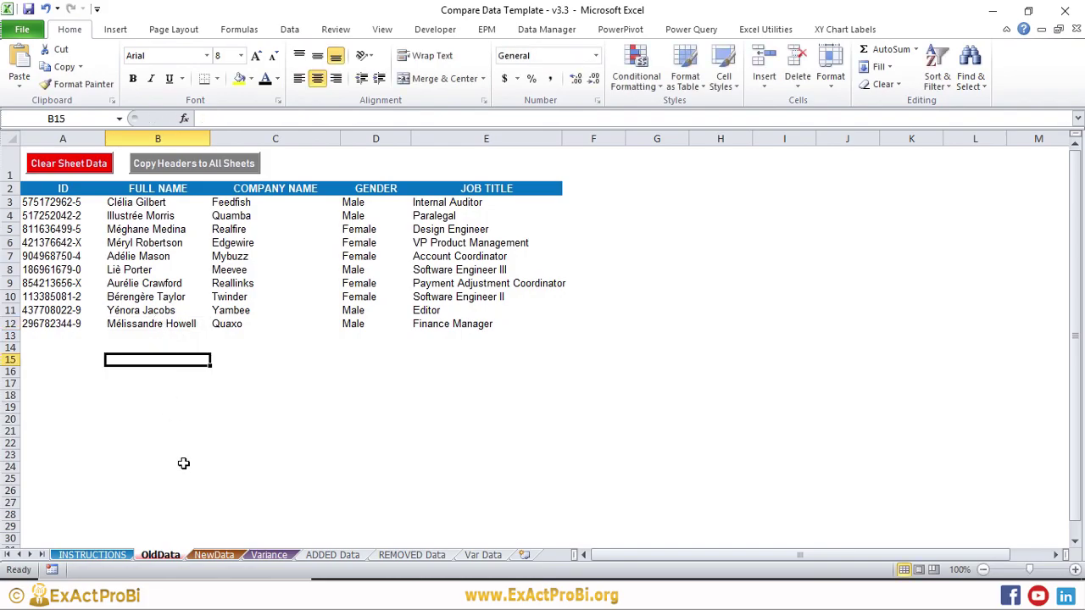
# Check the existing Variance results and highlight the matching full name in cell B10 of NewData
pyautogui.click(269, 555)
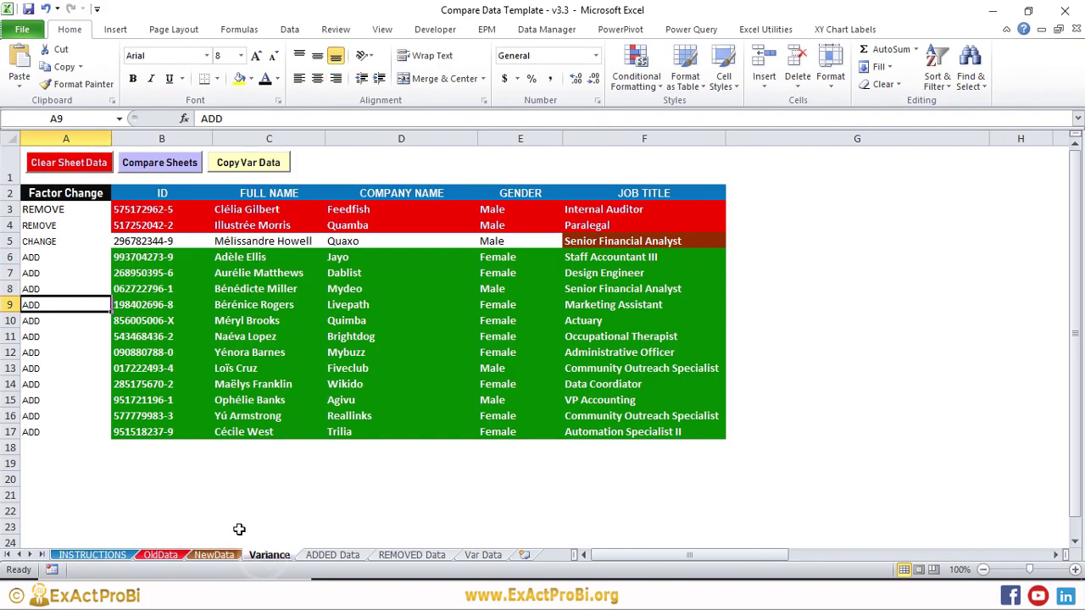
pyautogui.click(213, 556)
pyautogui.click(139, 476)
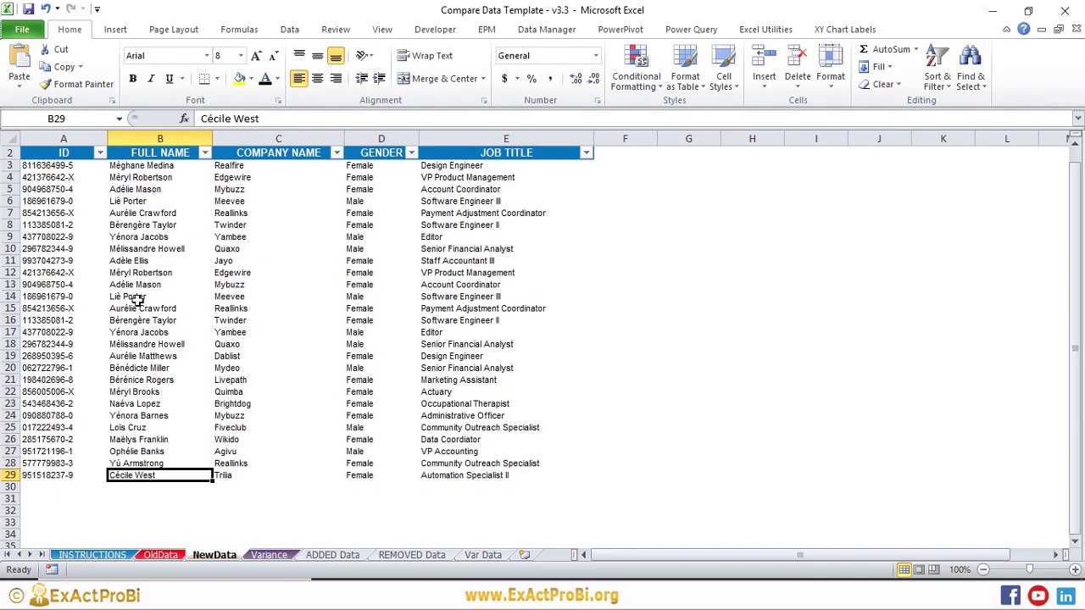
pyautogui.click(132, 251)
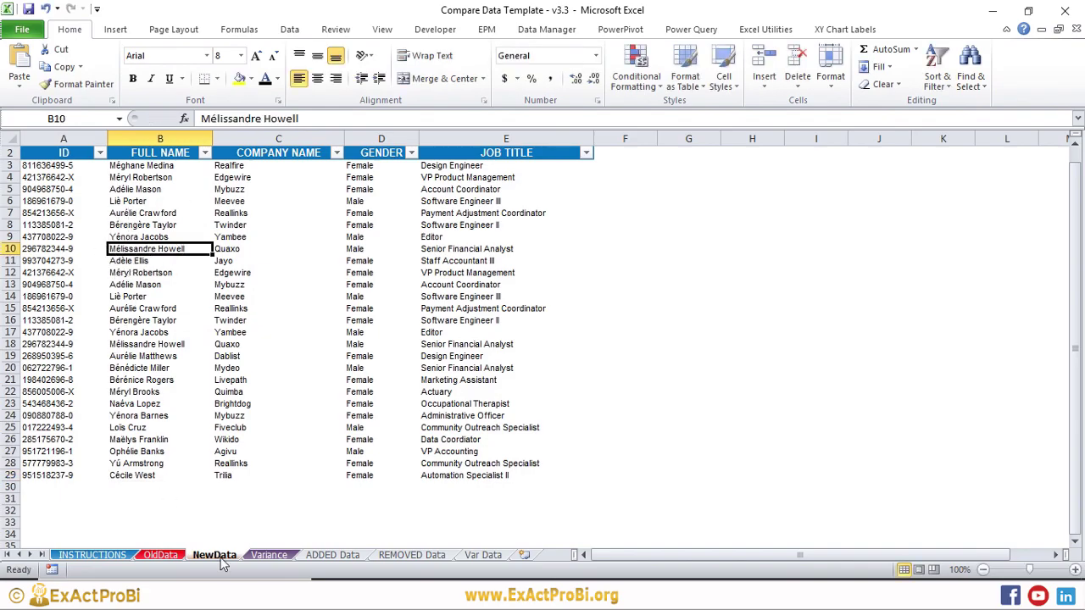
# Clear the data in the Variance sheet and run Compare Sheets again
pyautogui.click(269, 556)
pyautogui.click(144, 319)
pyautogui.click(76, 162)
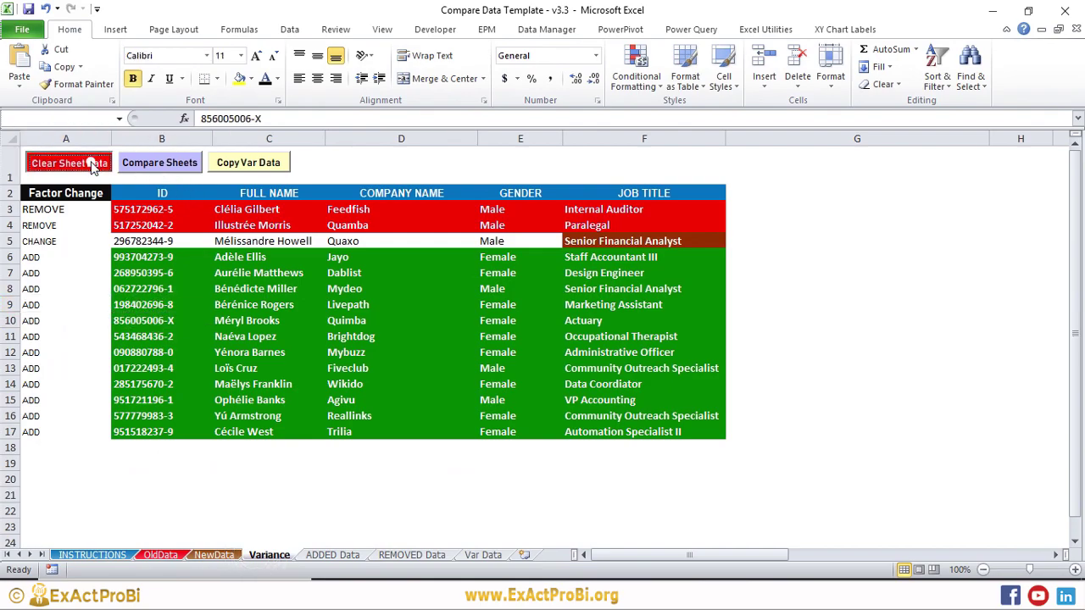
pyautogui.click(596, 346)
pyautogui.click(161, 163)
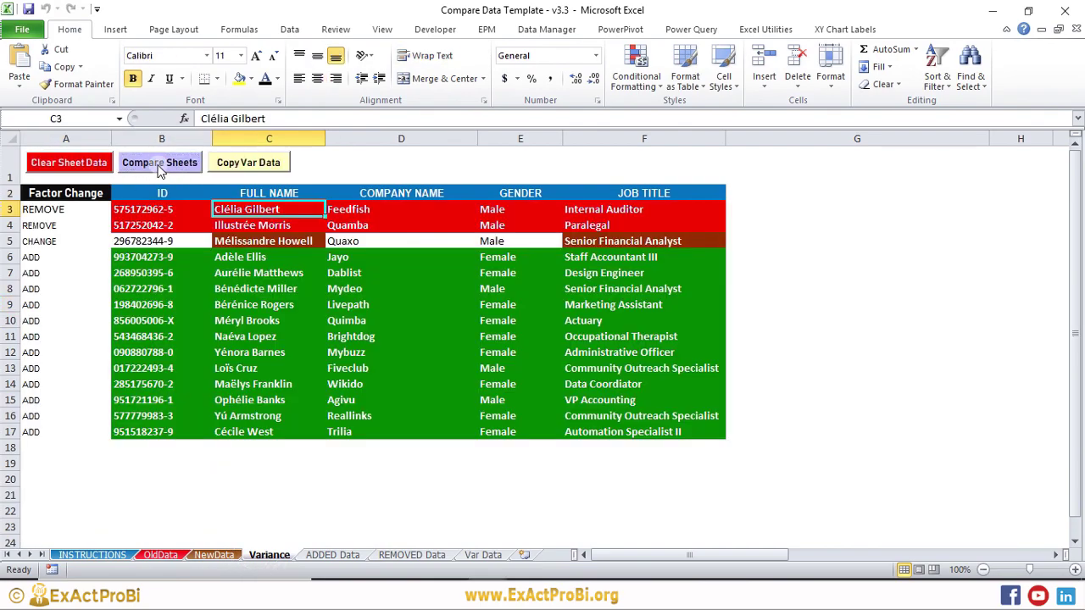
# Examine the full name in C5 and the job title in F5 of the CHANGE row in Variance
pyautogui.click(249, 241)
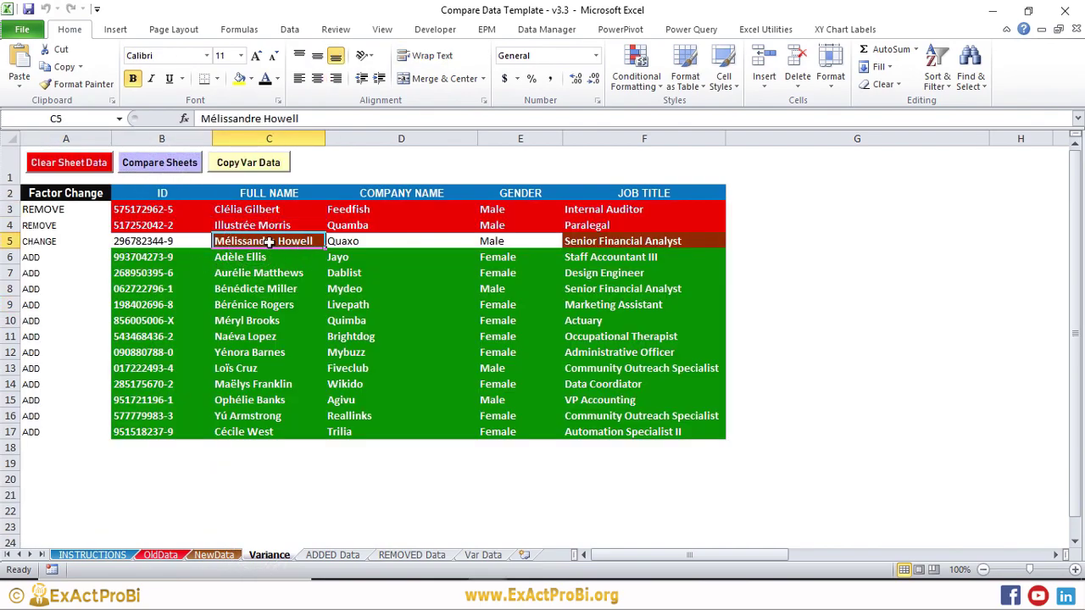
pyautogui.press('F2')
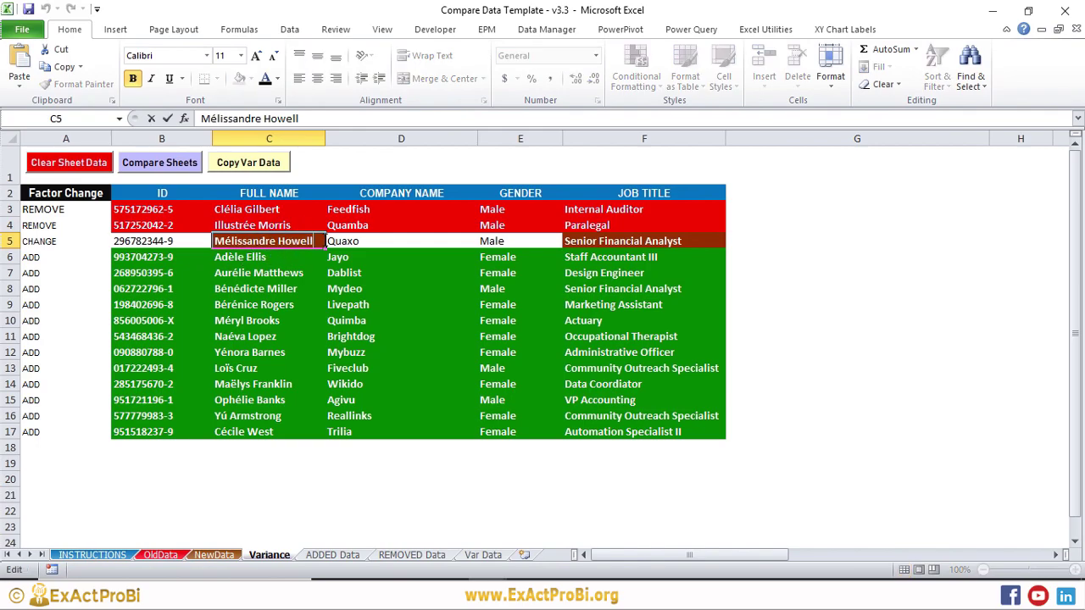
pyautogui.click(611, 243)
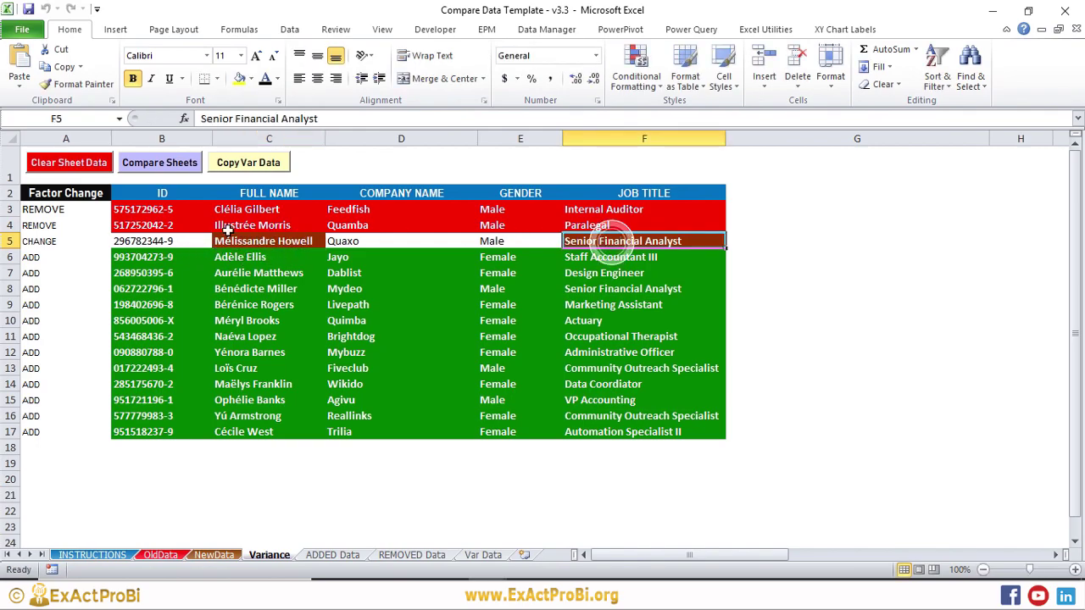
pyautogui.click(239, 240)
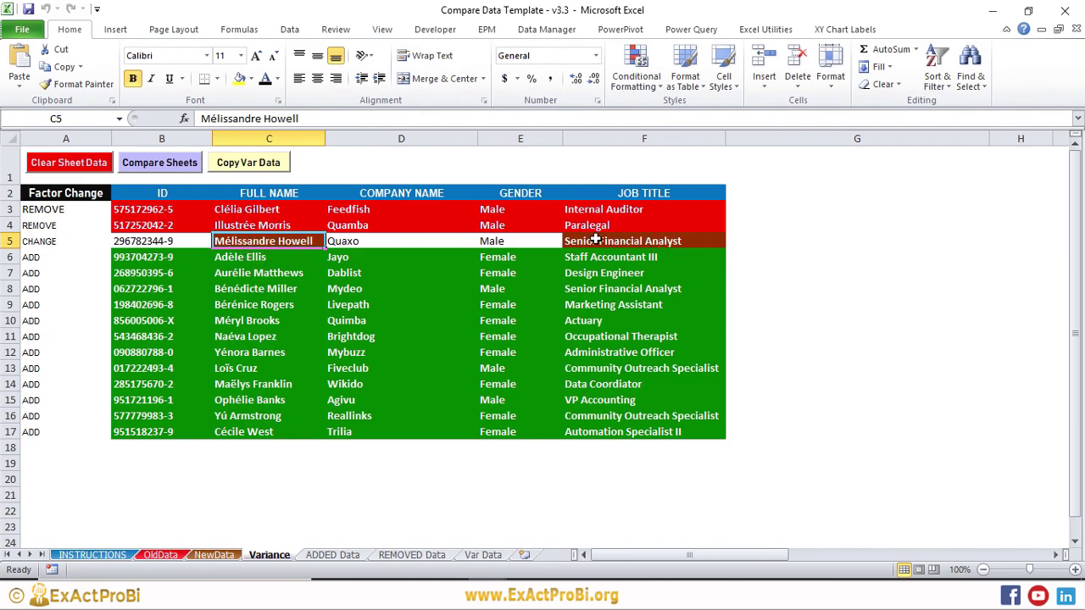
pyautogui.click(623, 244)
pyautogui.click(271, 241)
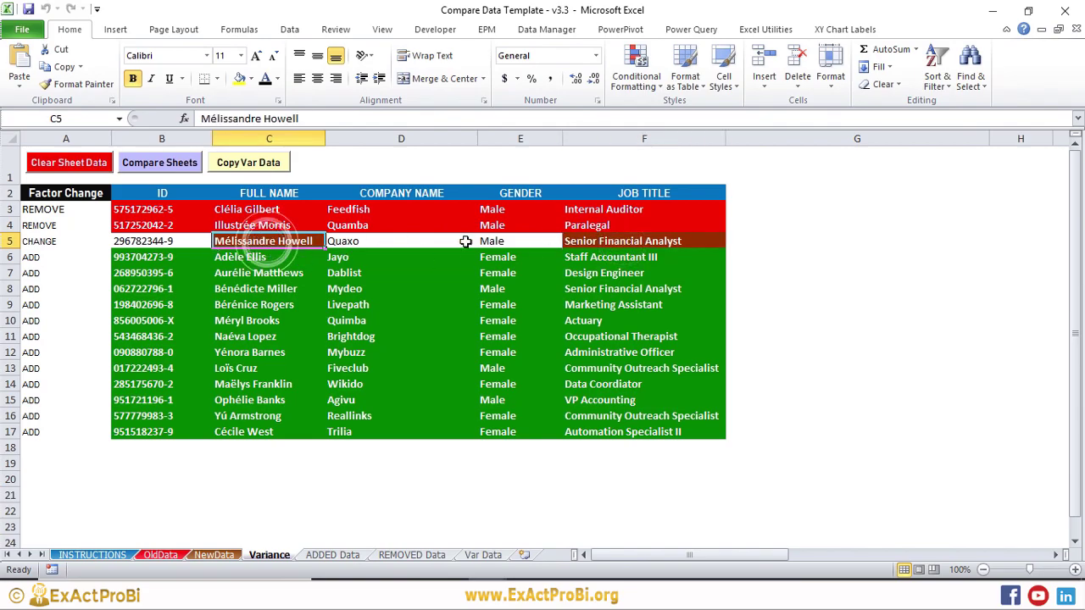
# Highlight the job title in row 10 of NewData and return to OldData for comparison
pyautogui.click(214, 555)
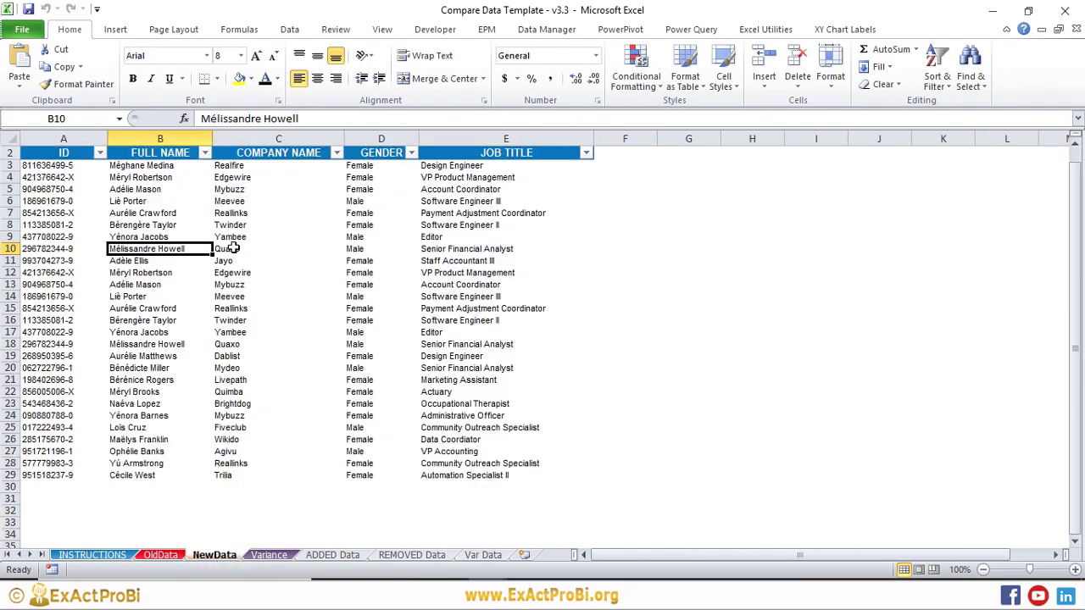
pyautogui.click(453, 252)
pyautogui.click(161, 555)
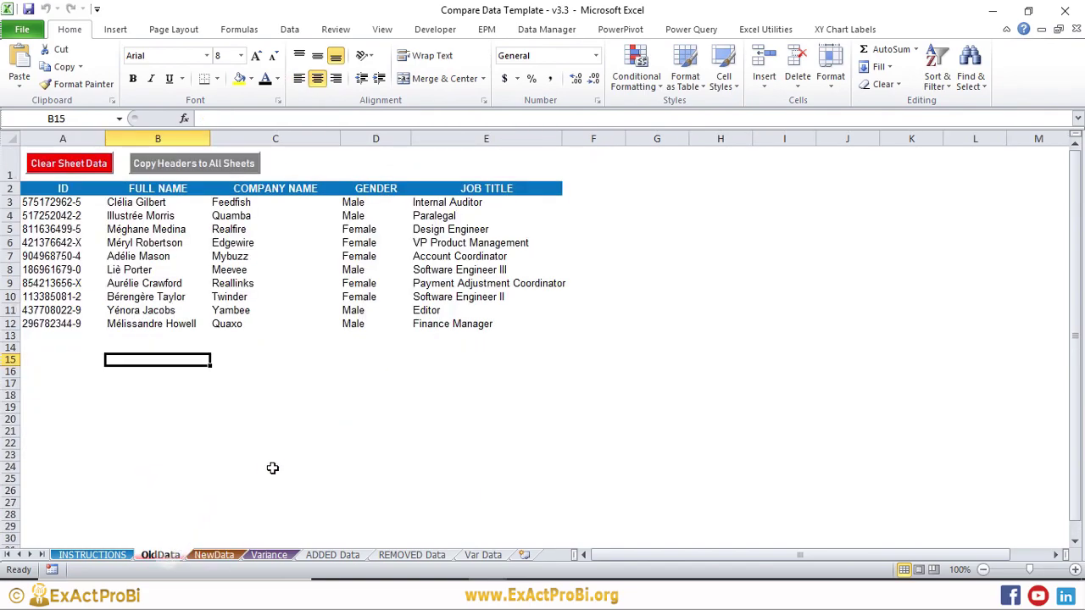
# Check the job title in E12 of OldData and run Compare Sheets on the cleared Variance sheet
pyautogui.click(447, 327)
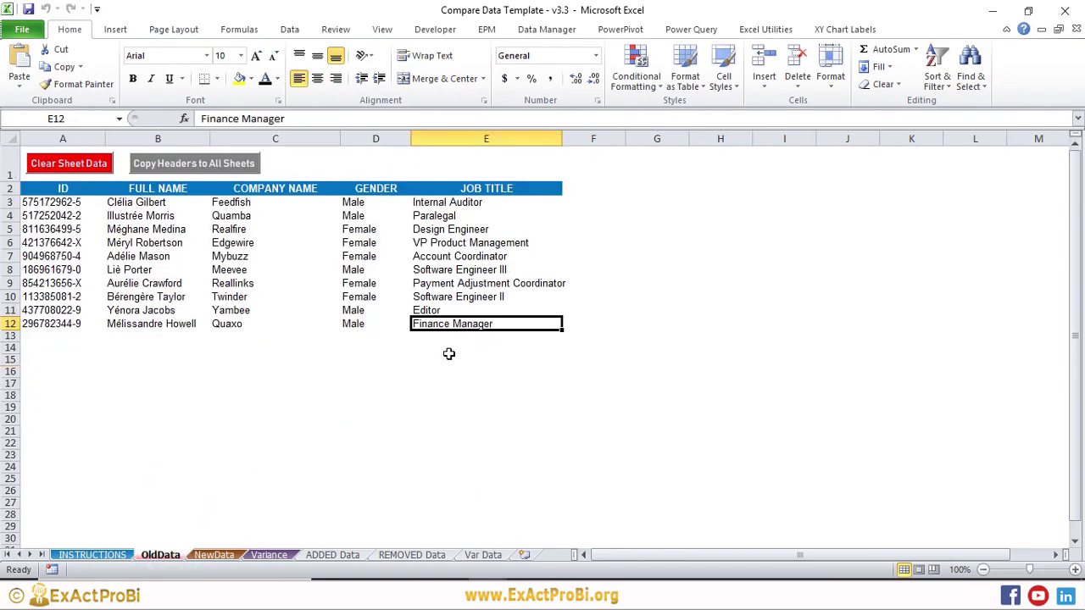
pyautogui.click(268, 555)
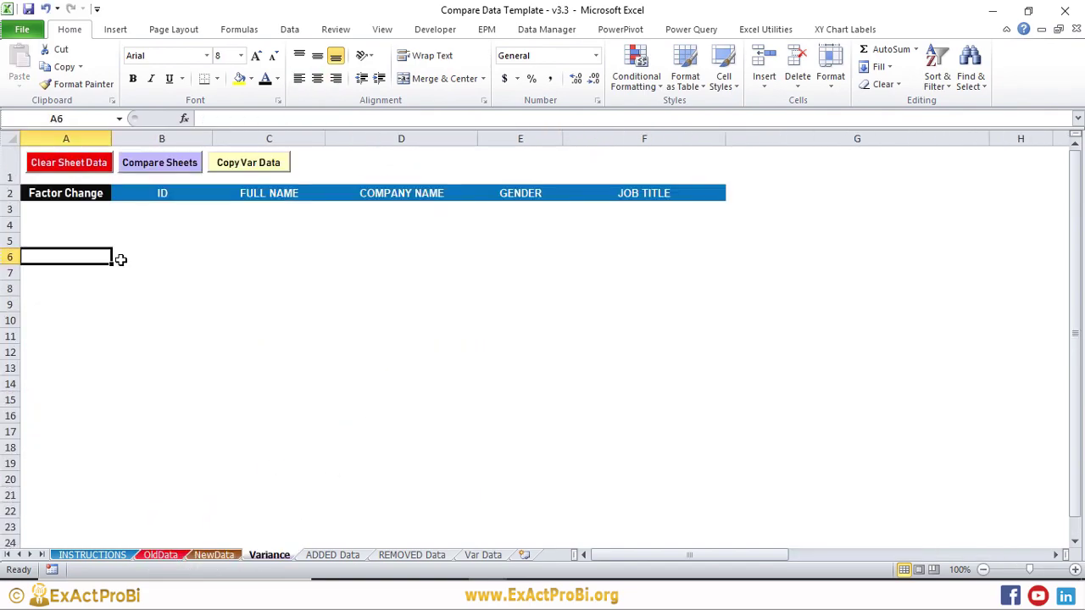
pyautogui.click(145, 167)
# Highlight the CHANGE row in Variance and its full name in C5
pyautogui.click(314, 241)
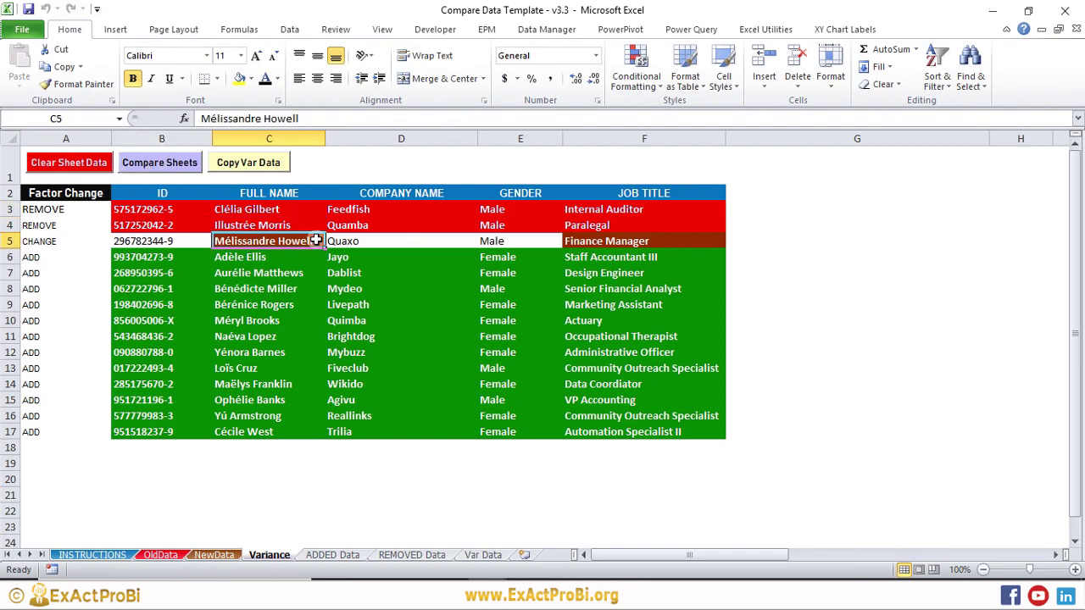
pyautogui.click(55, 240)
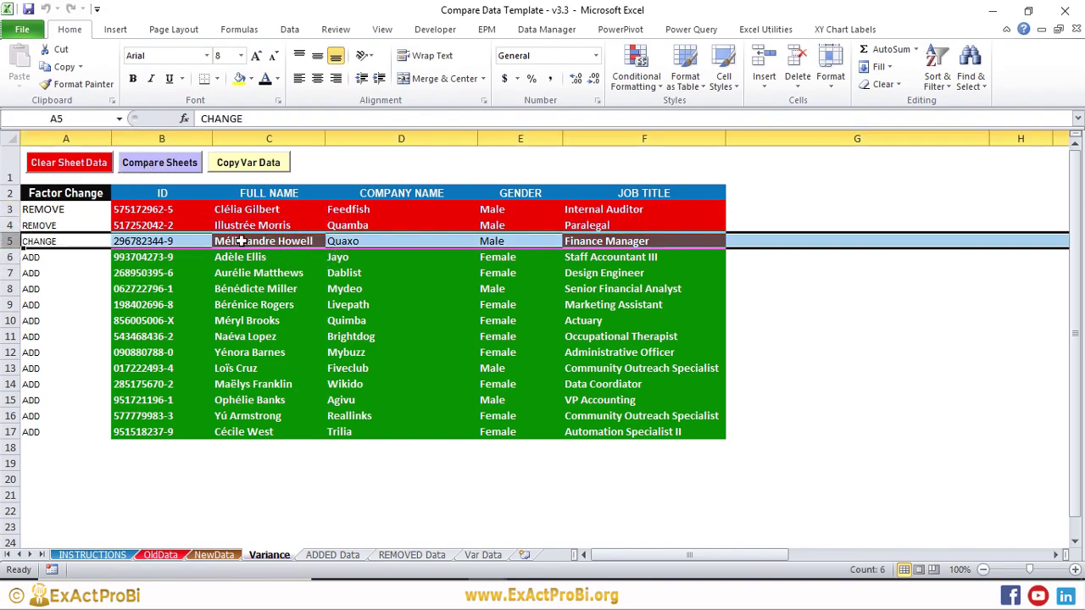
pyautogui.click(312, 242)
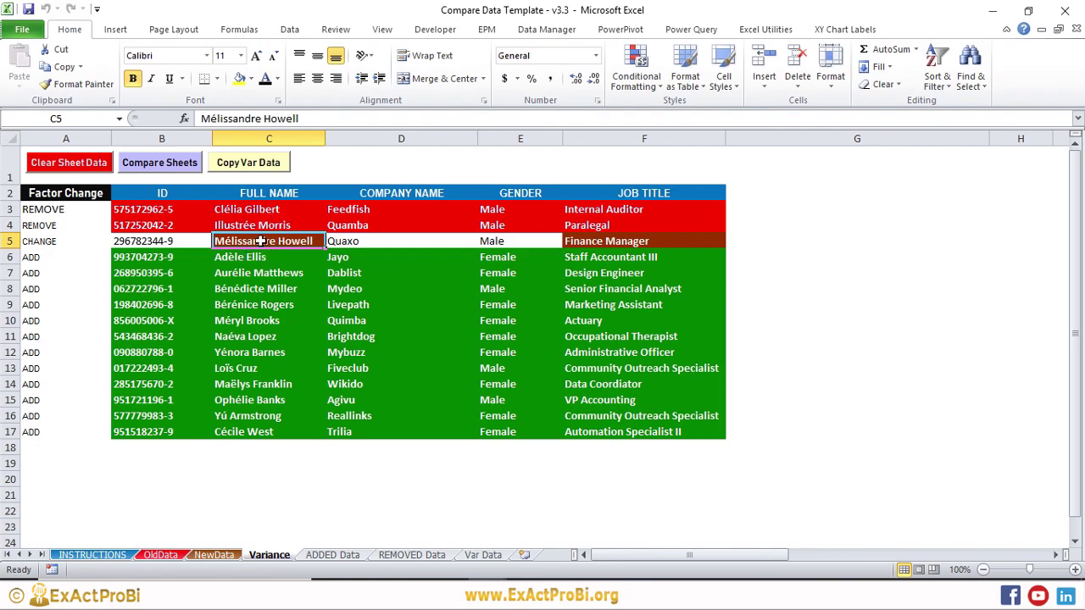
# Highlight row 10 of NewData and inspect the full name in B10 for trailing spaces
pyautogui.click(214, 555)
pyautogui.click(141, 256)
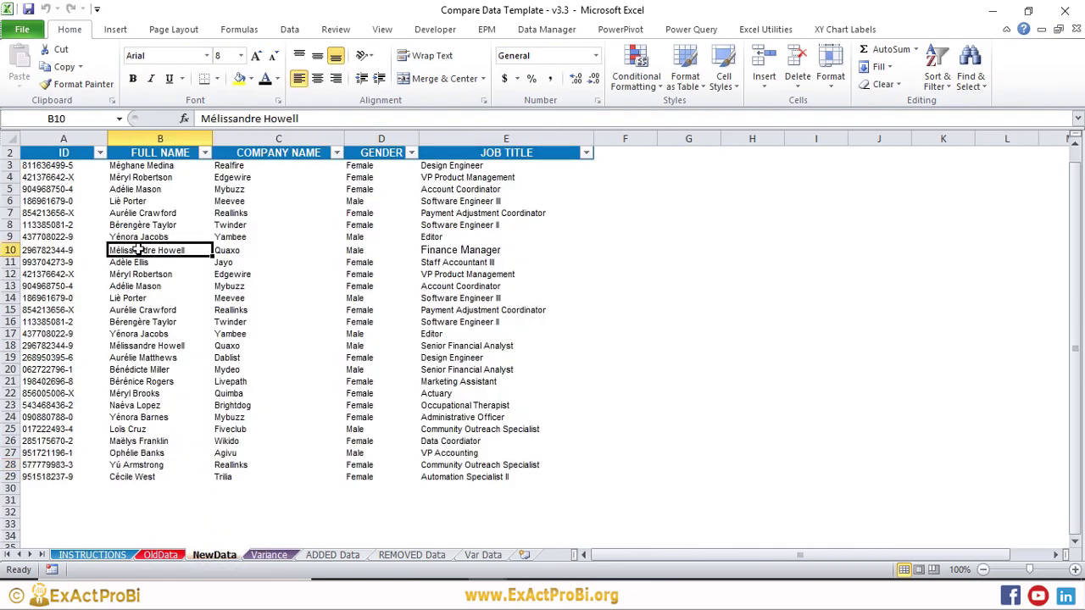
pyautogui.click(10, 250)
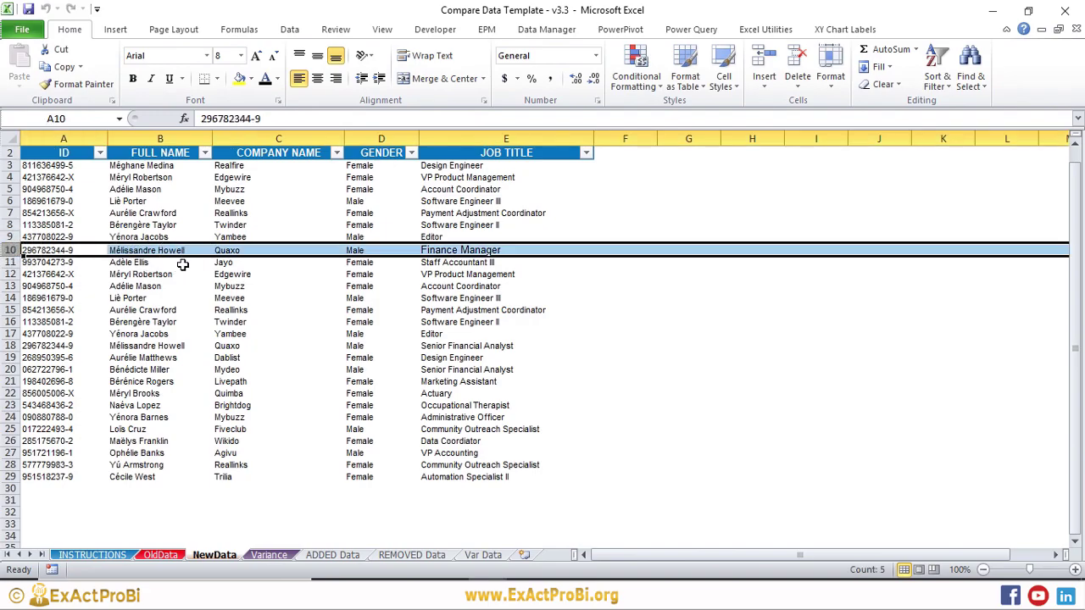
pyautogui.doubleClick(189, 252)
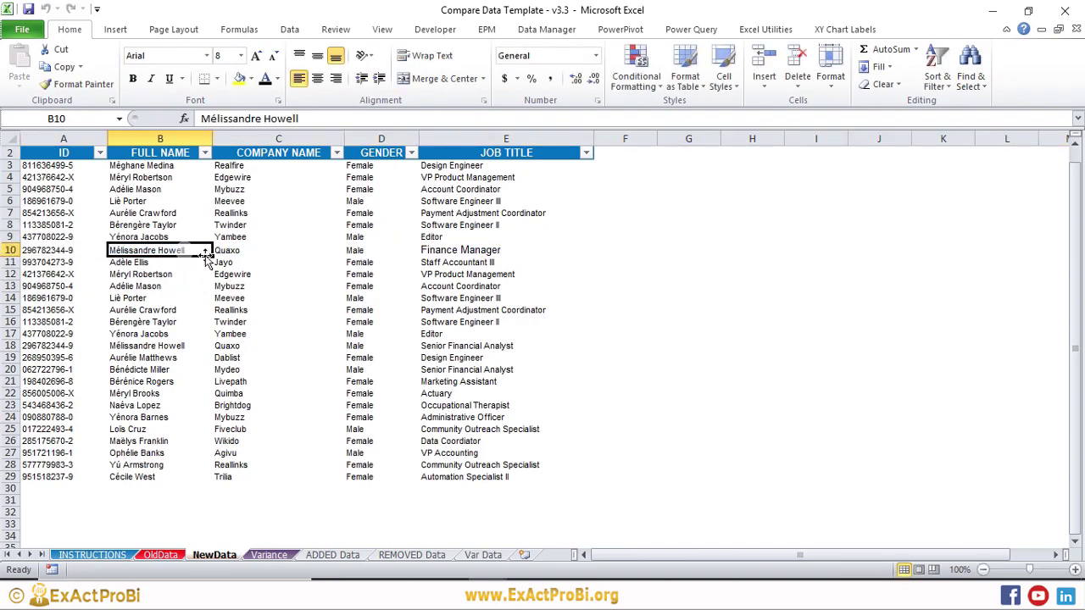
pyautogui.press('Escape')
# Inspect the full name in B12 of OldData for trailing spaces, leaving the cell unedited
pyautogui.click(160, 555)
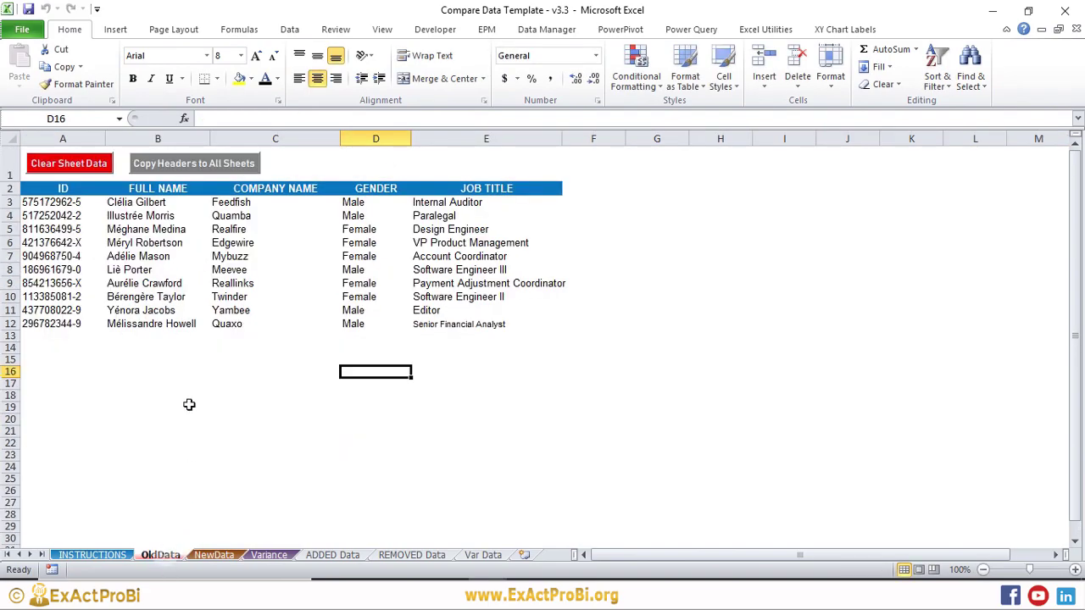
pyautogui.doubleClick(152, 329)
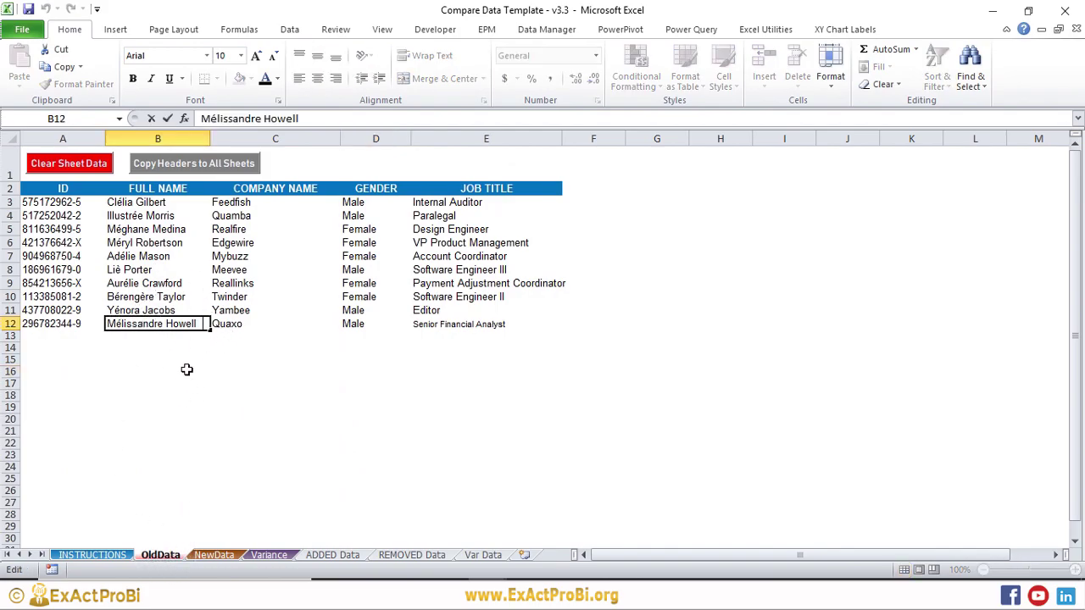
pyautogui.press('Escape')
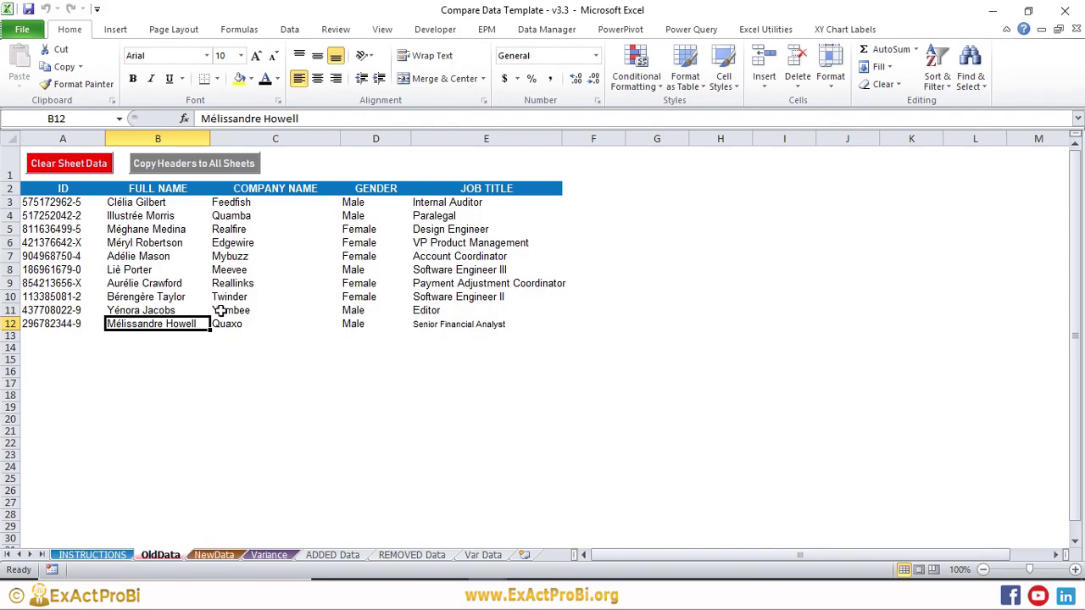
# Return to the Variance sheet and highlight the full name in C6 of the CHANGE row
pyautogui.click(213, 554)
pyautogui.click(269, 555)
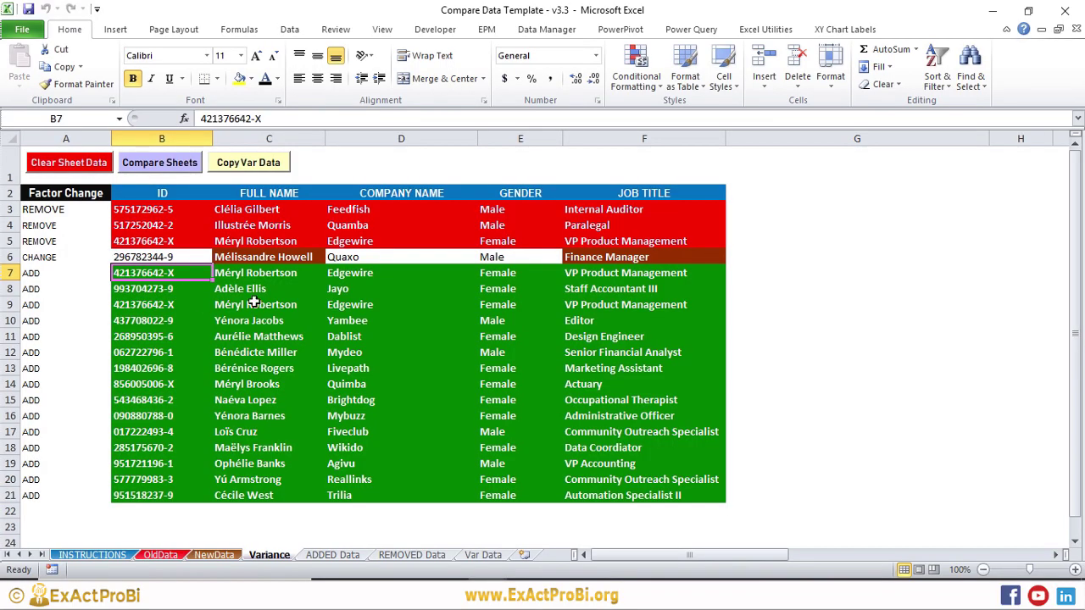
pyautogui.click(276, 259)
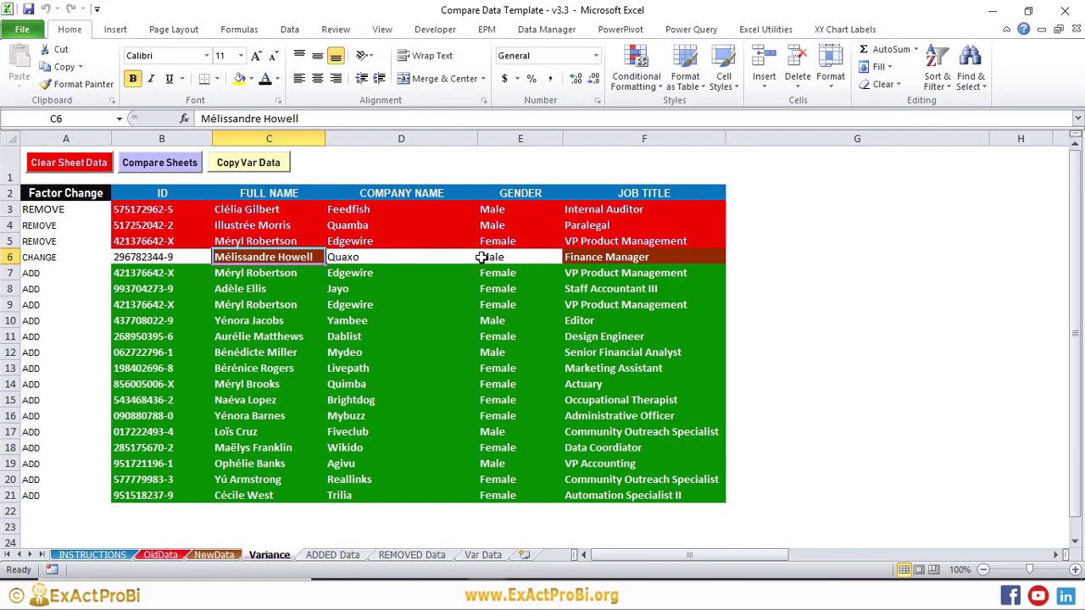
# Point out the ID key column in Variance and the compared data from FULL NAME through JOB TITLE
pyautogui.click(162, 194)
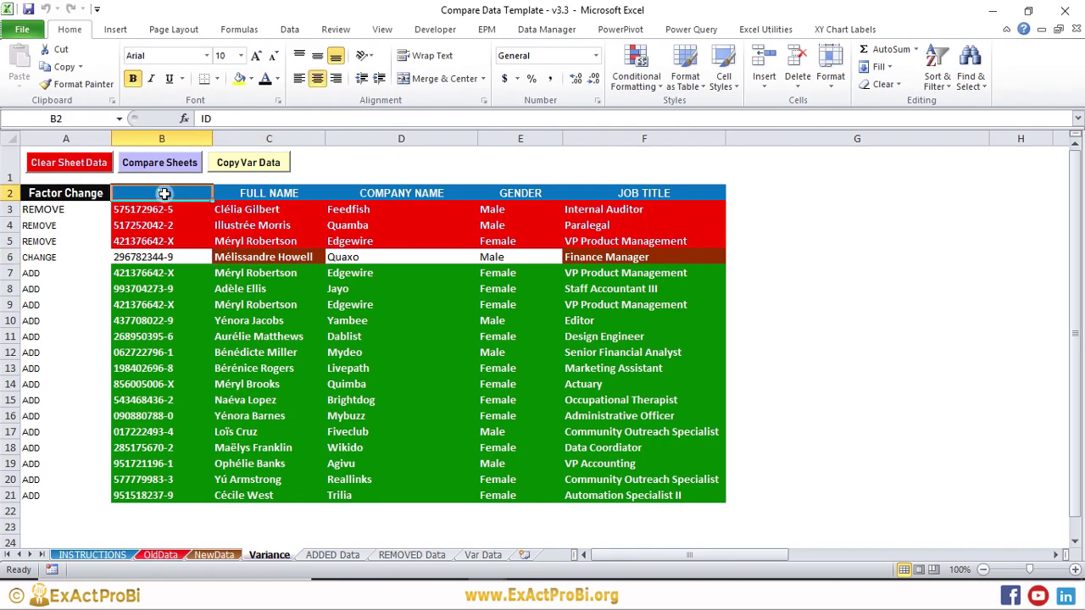
pyautogui.click(150, 132)
pyautogui.click(258, 201)
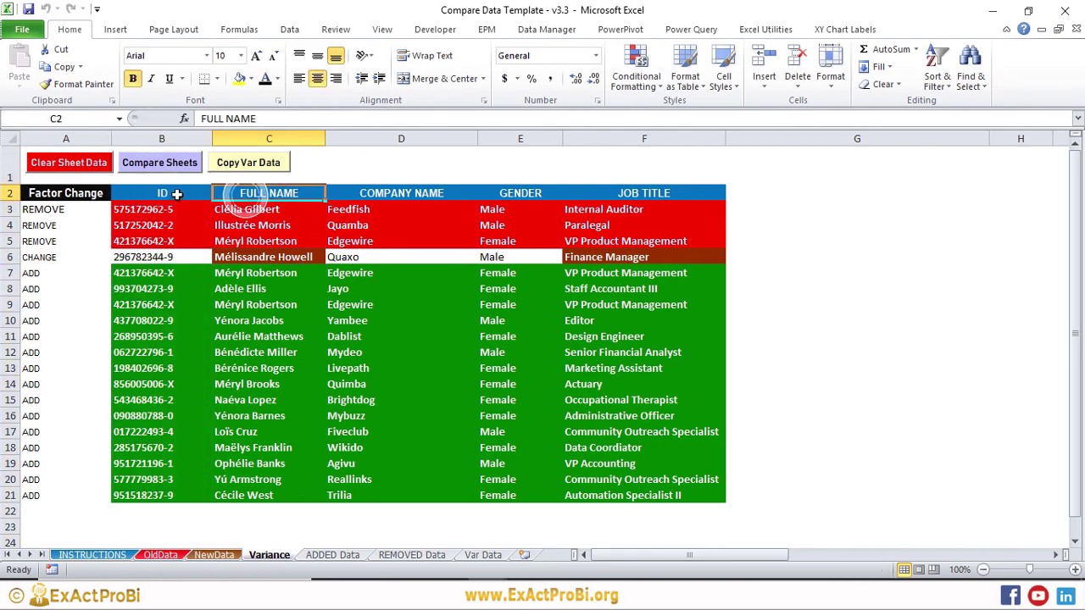
pyautogui.moveTo(273, 219); pyautogui.dragTo(653, 493)
pyautogui.click(520, 362)
pyautogui.click(520, 362)
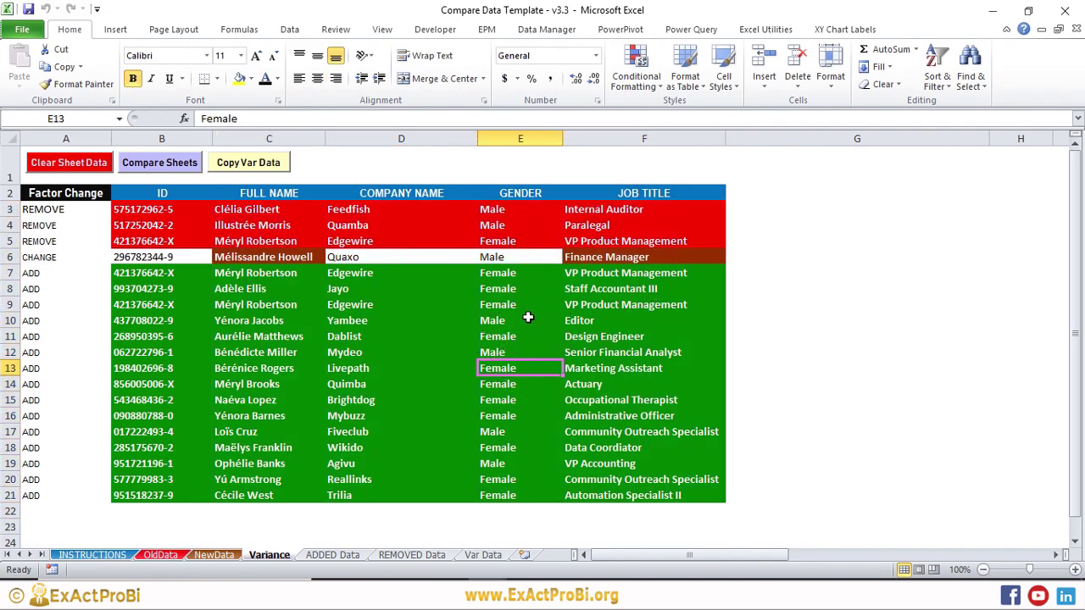
pyautogui.click(512, 339)
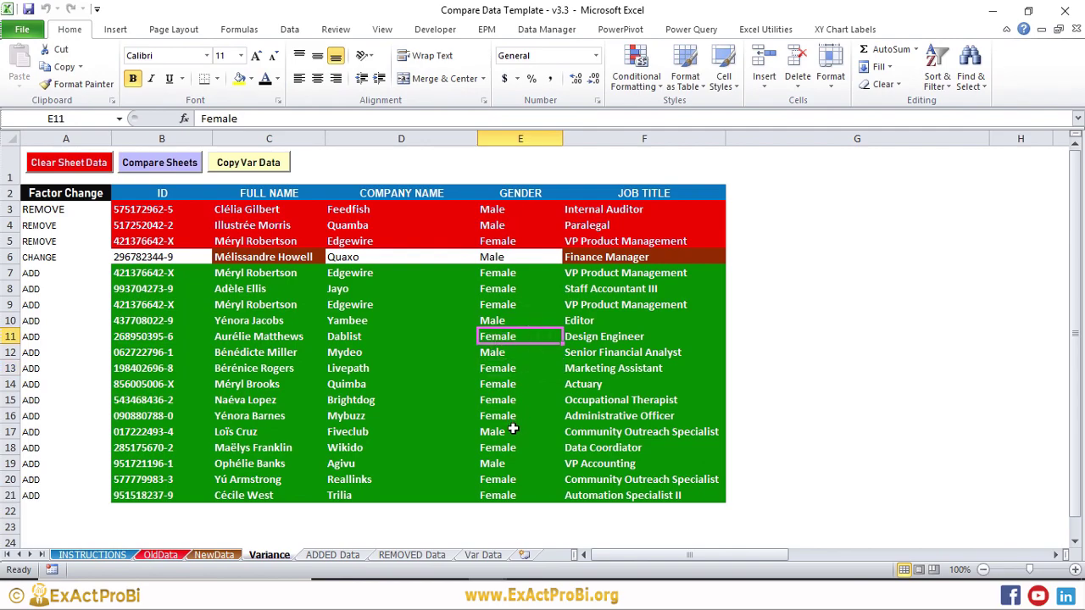
# Review the NewData records and go back to the CHANGE row's full name in C6 of Variance
pyautogui.click(212, 557)
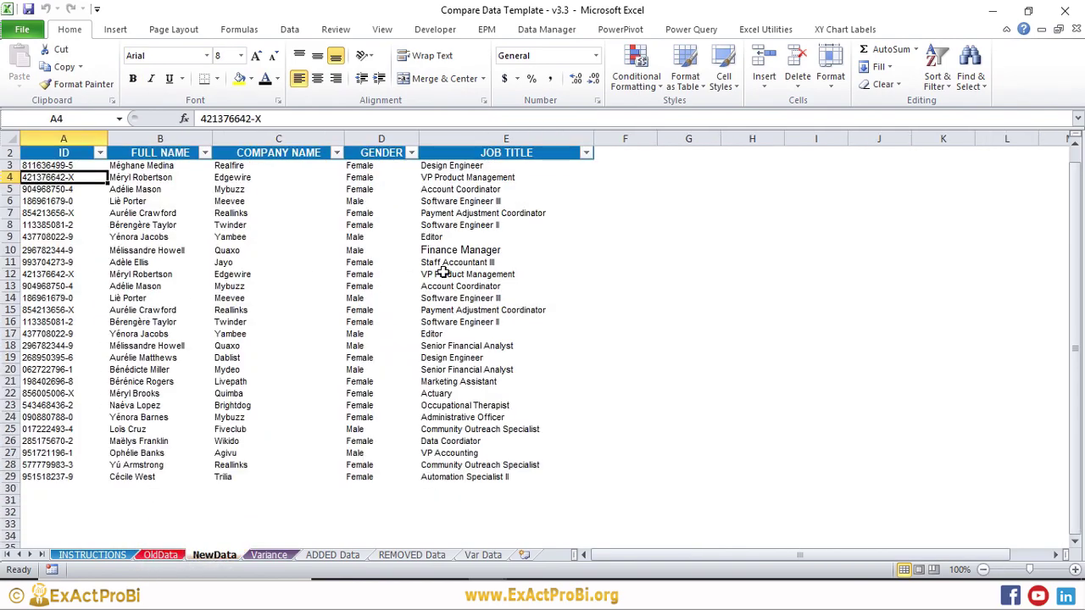
pyautogui.click(280, 556)
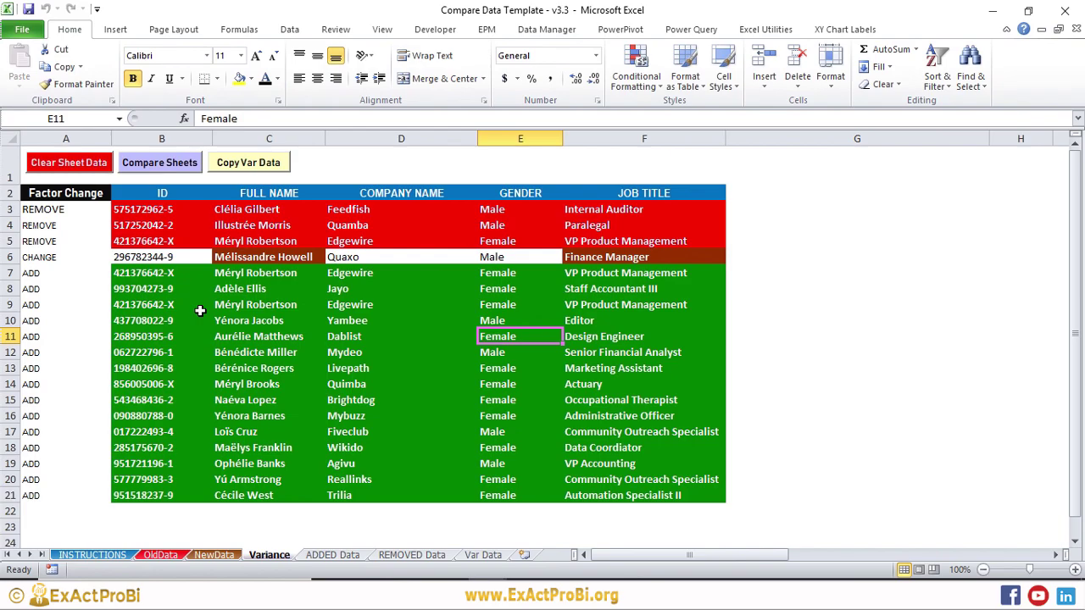
pyautogui.click(260, 255)
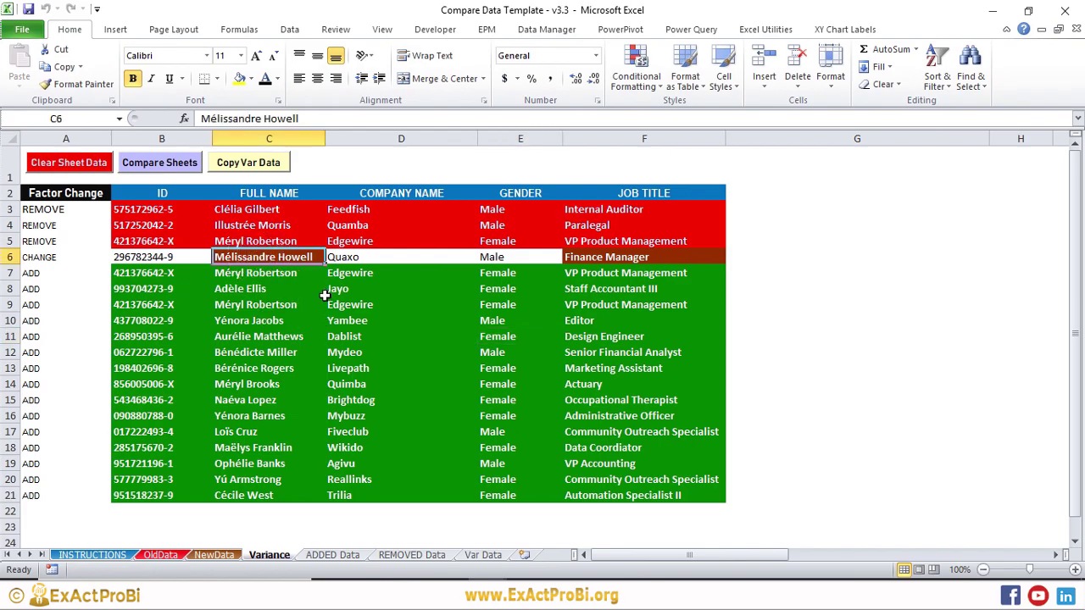